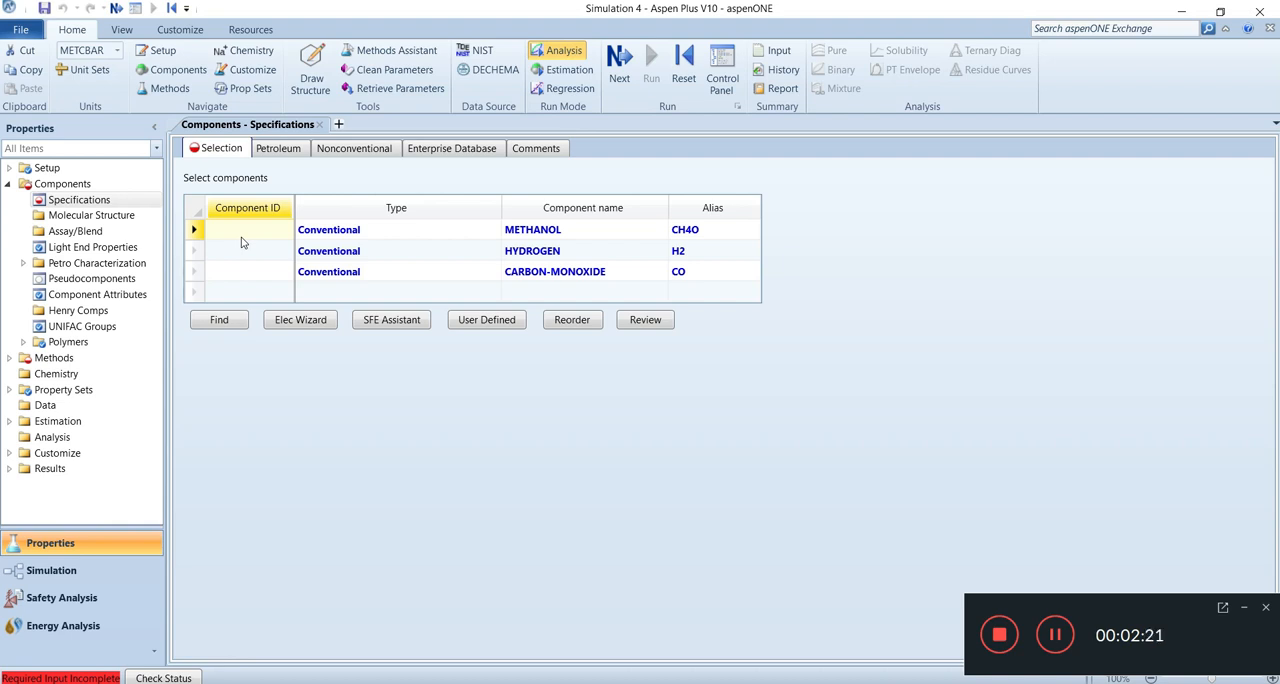
Enter METANOL as the component ID for methanol and HIDROGEN as the component ID for hydrogen.
type("METANOL")
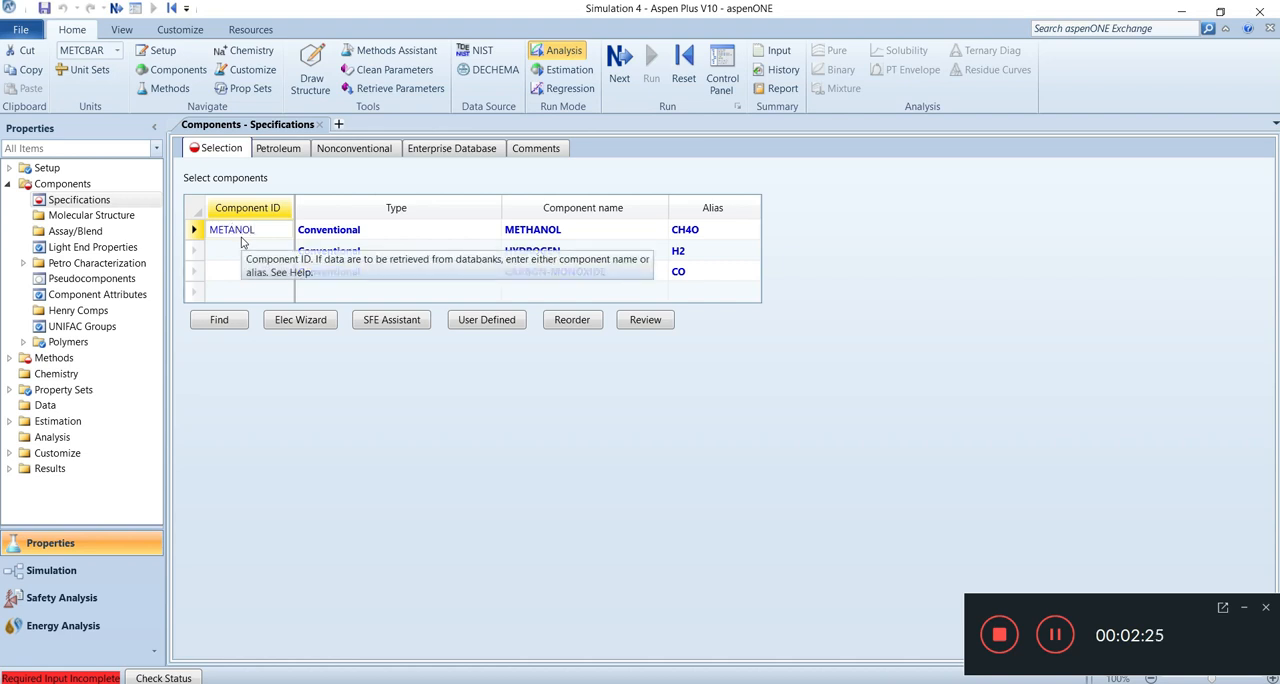
key("Return")
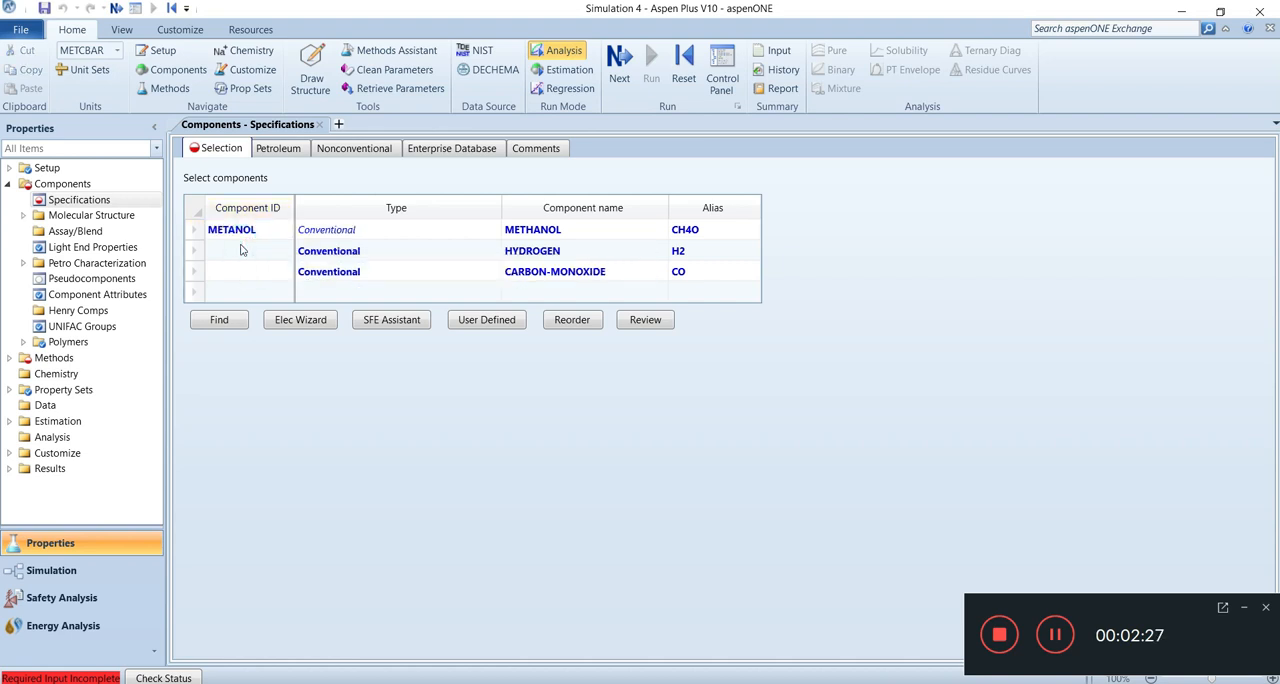
left_click(234, 254)
type("H")
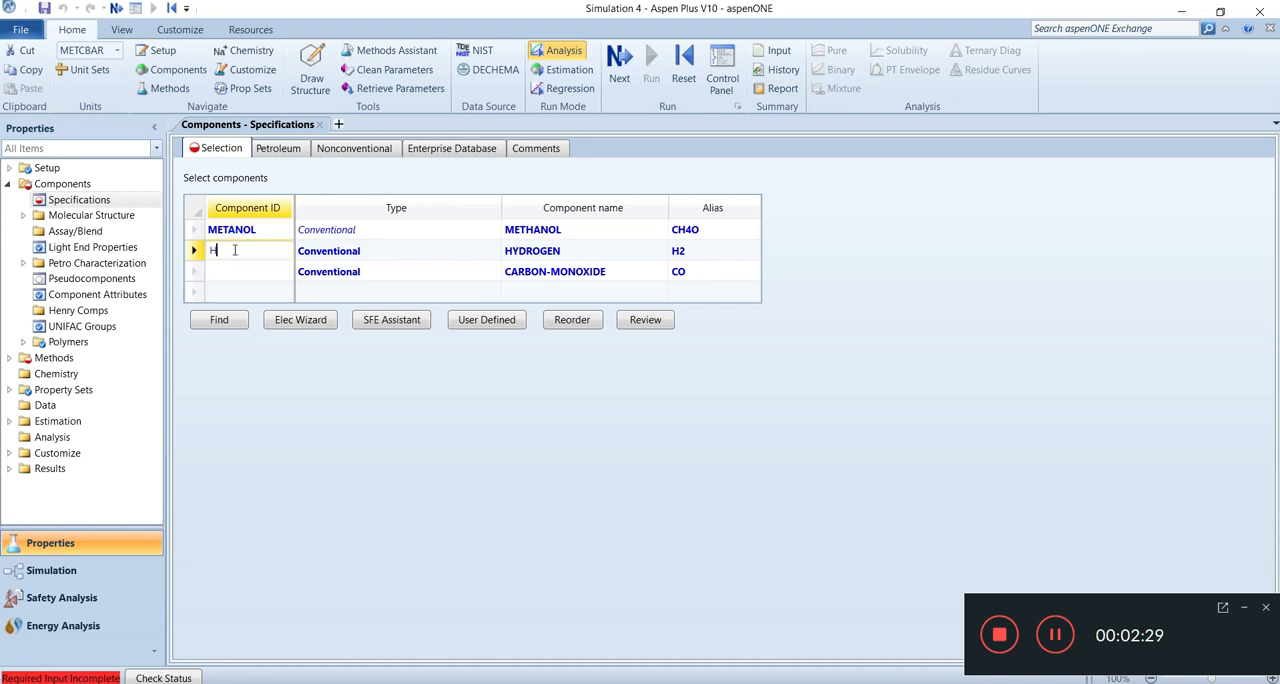
type("IDROG")
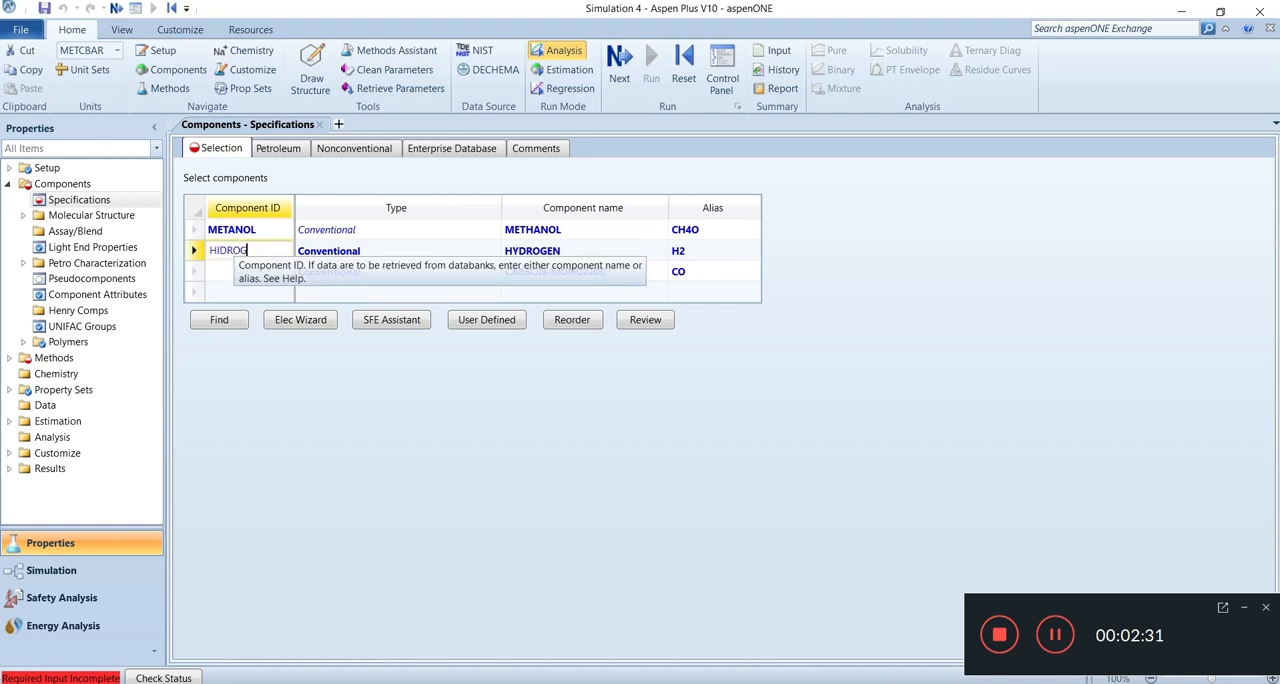
type("EN")
Enter MONOXIDO as the component ID for carbon monoxide.
left_click(237, 275)
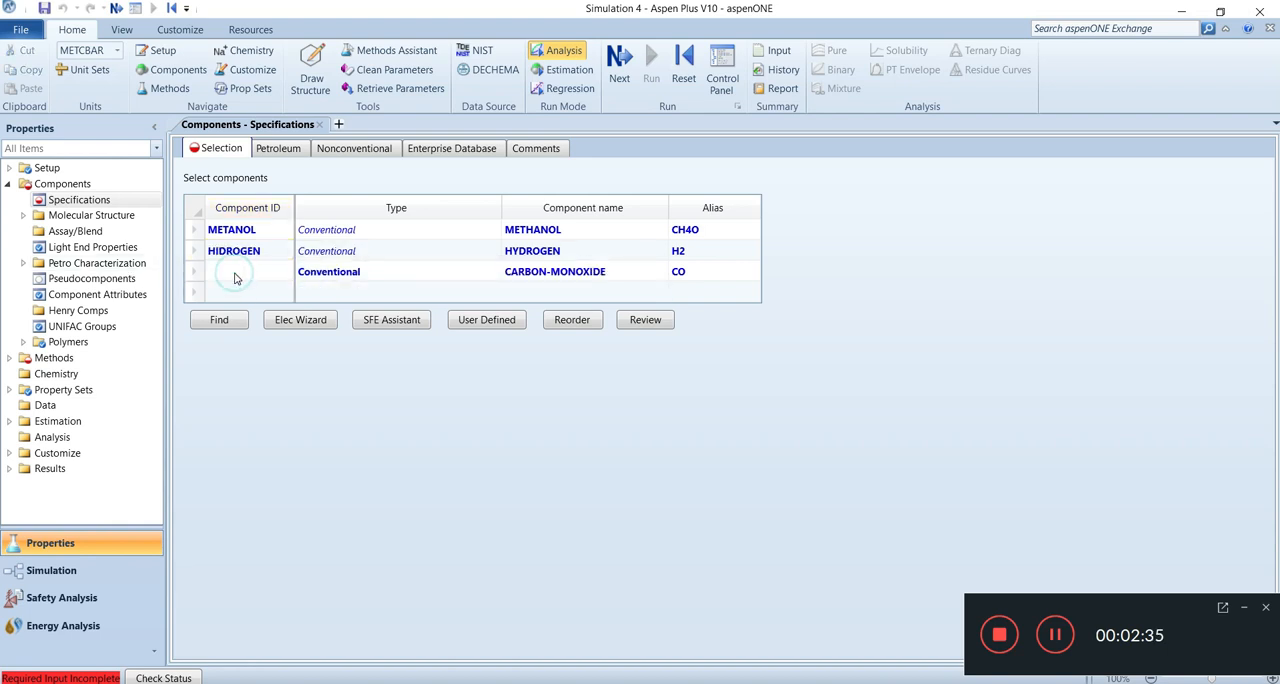
left_click(235, 278)
type("M")
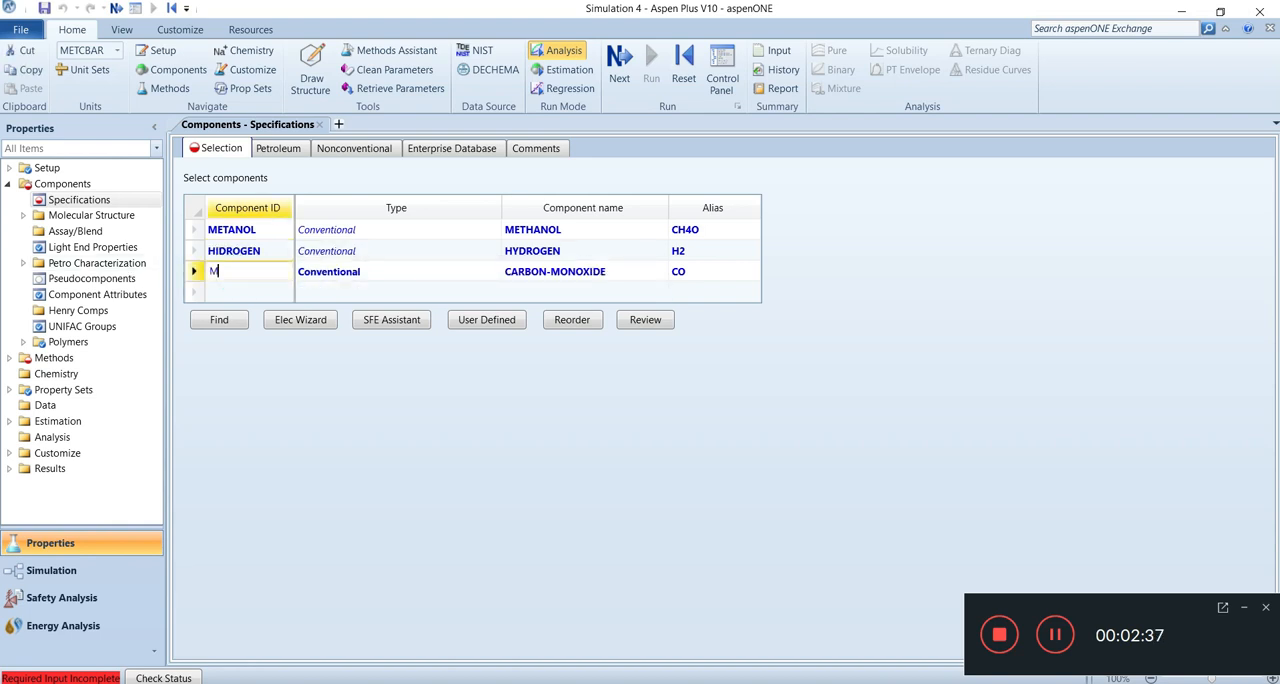
type("ONOX")
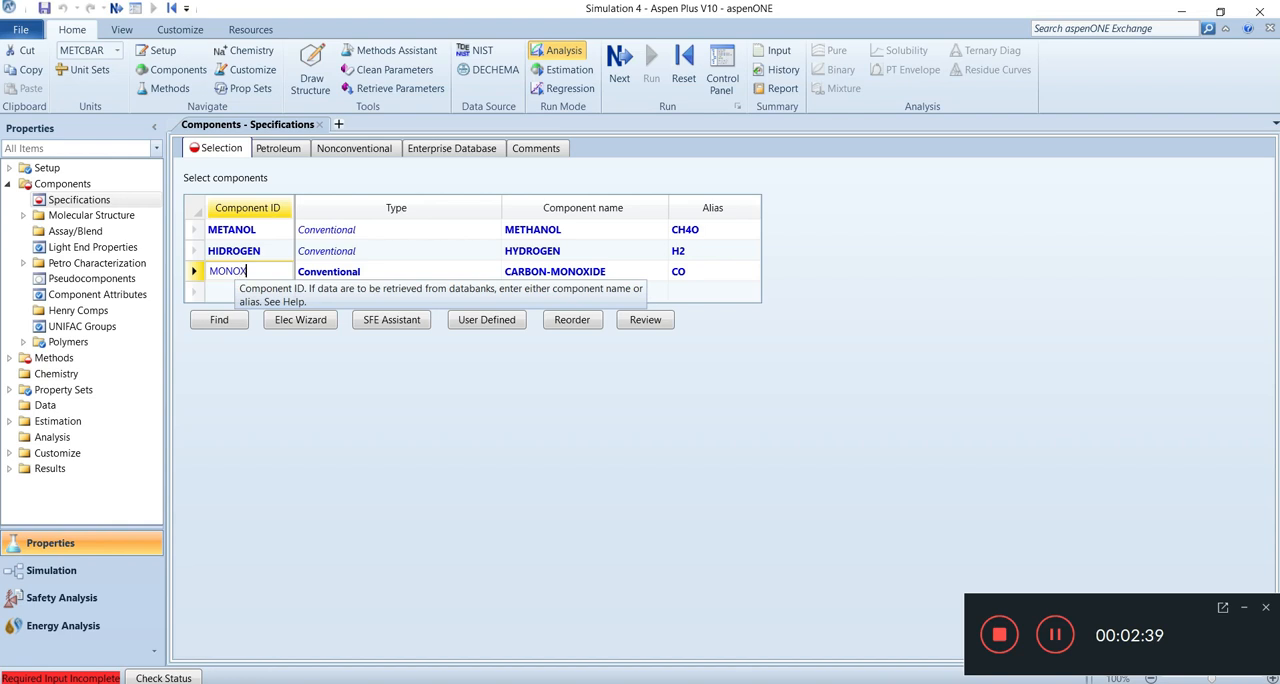
type("IDO")
left_click(352, 398)
Advance to the property method specifications and set the base method to UNIFAC.
left_click(614, 78)
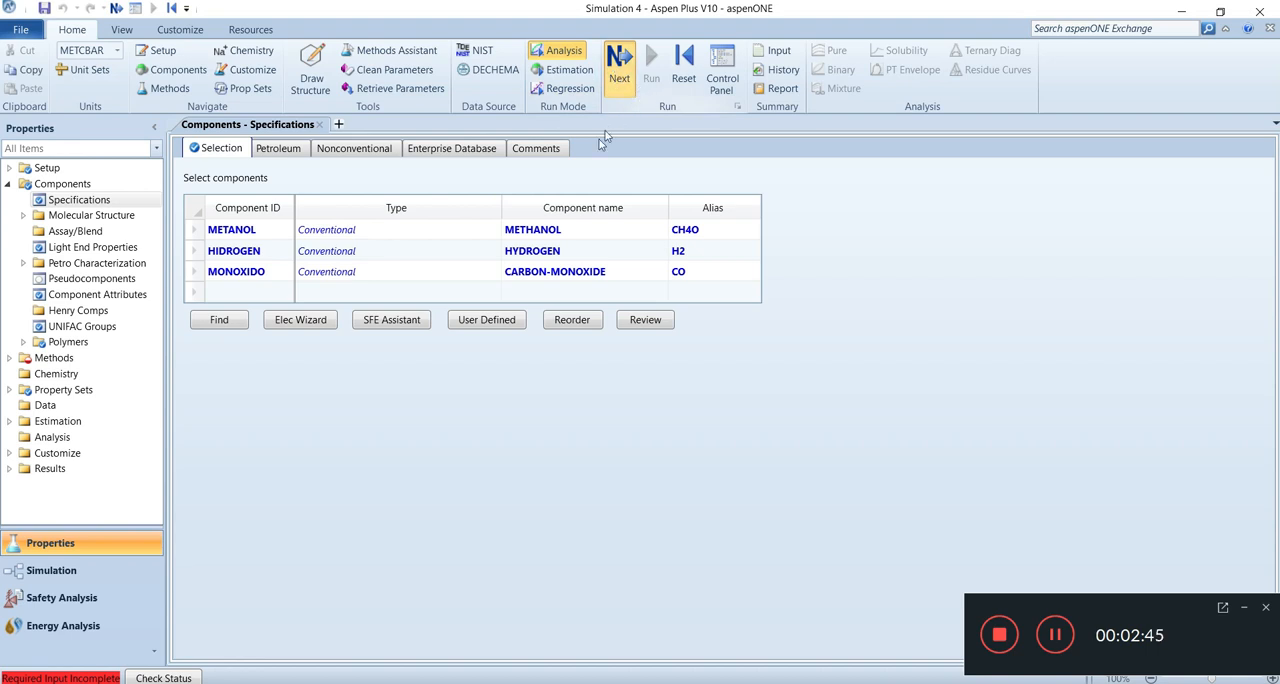
left_click(393, 214)
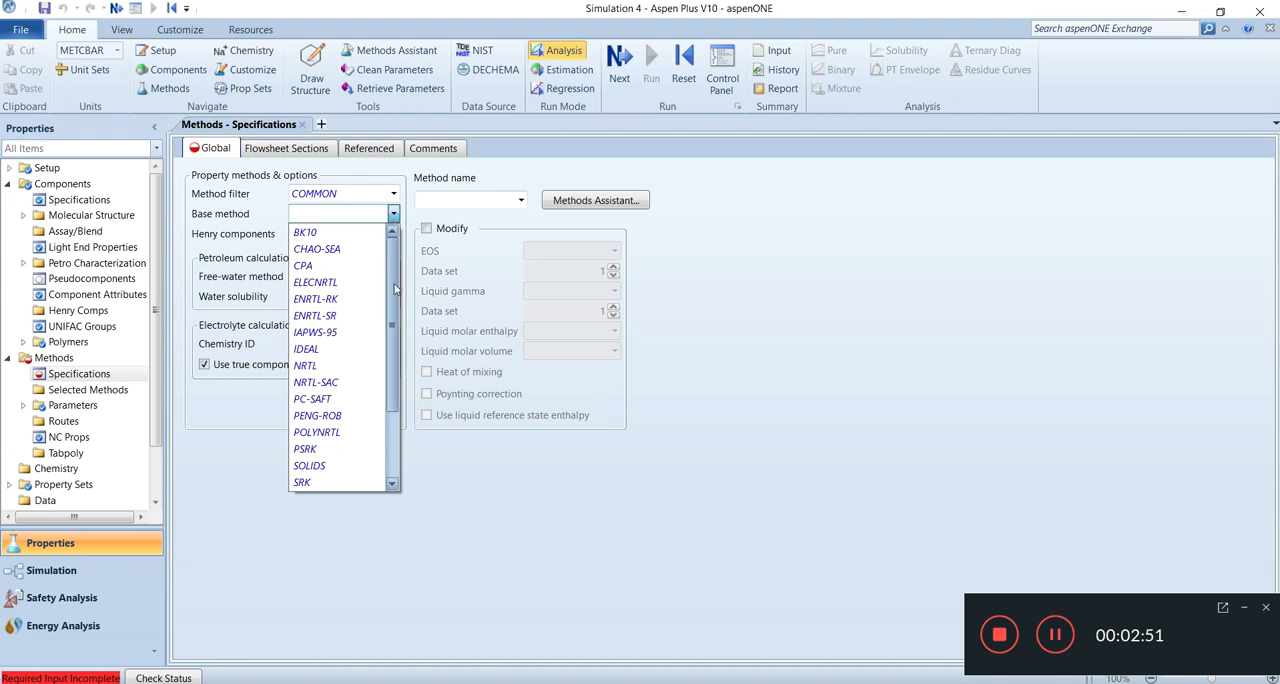
scroll(394, 289, "down", 1)
scroll(394, 289, "down", 1)
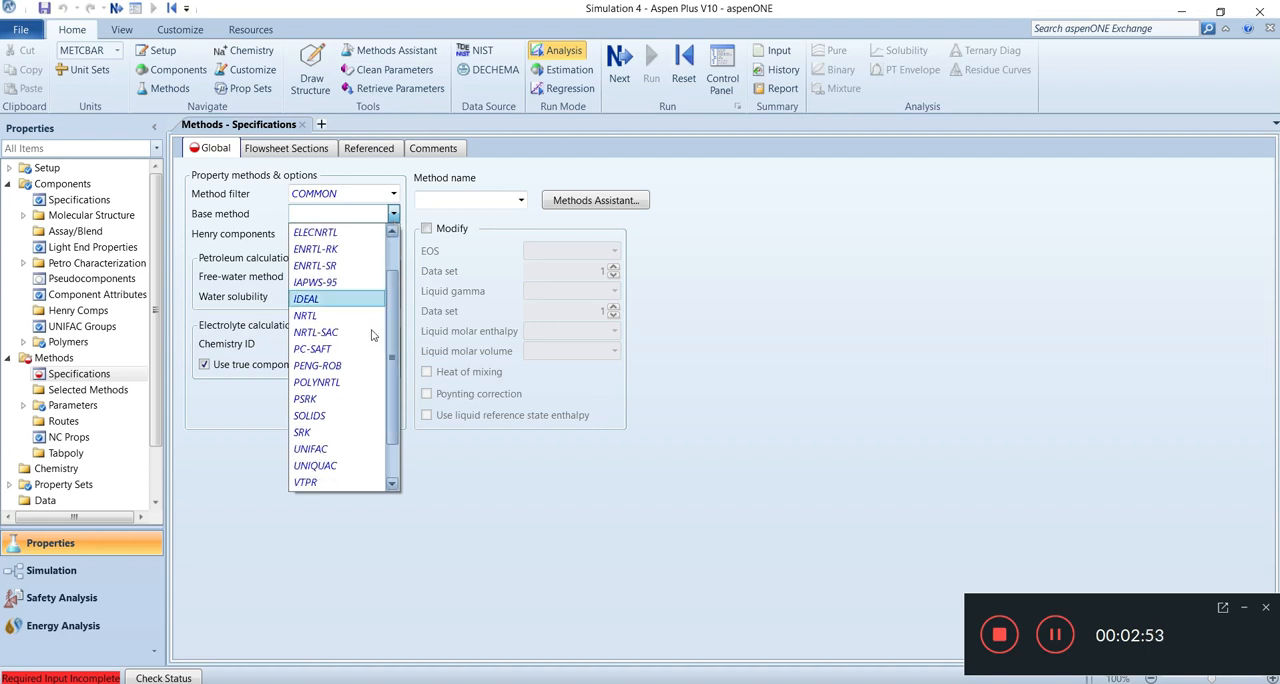
left_click(318, 452)
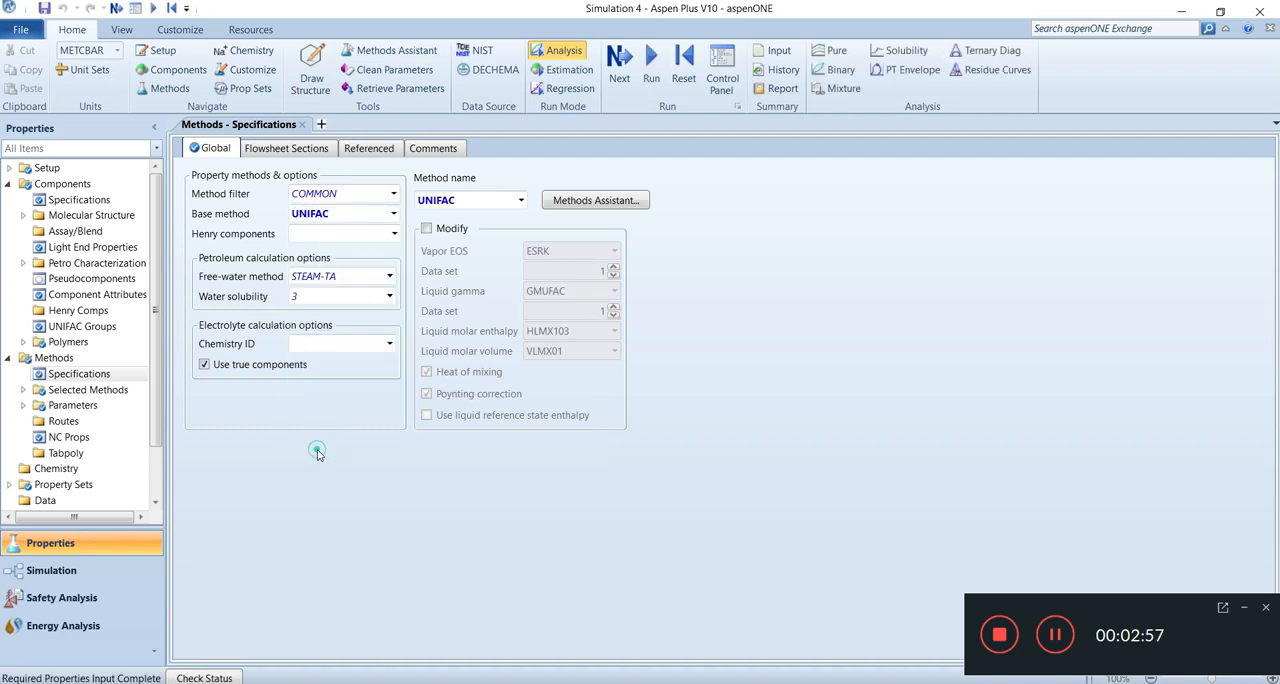
Finish the properties input and go to the Simulation environment.
left_click(619, 65)
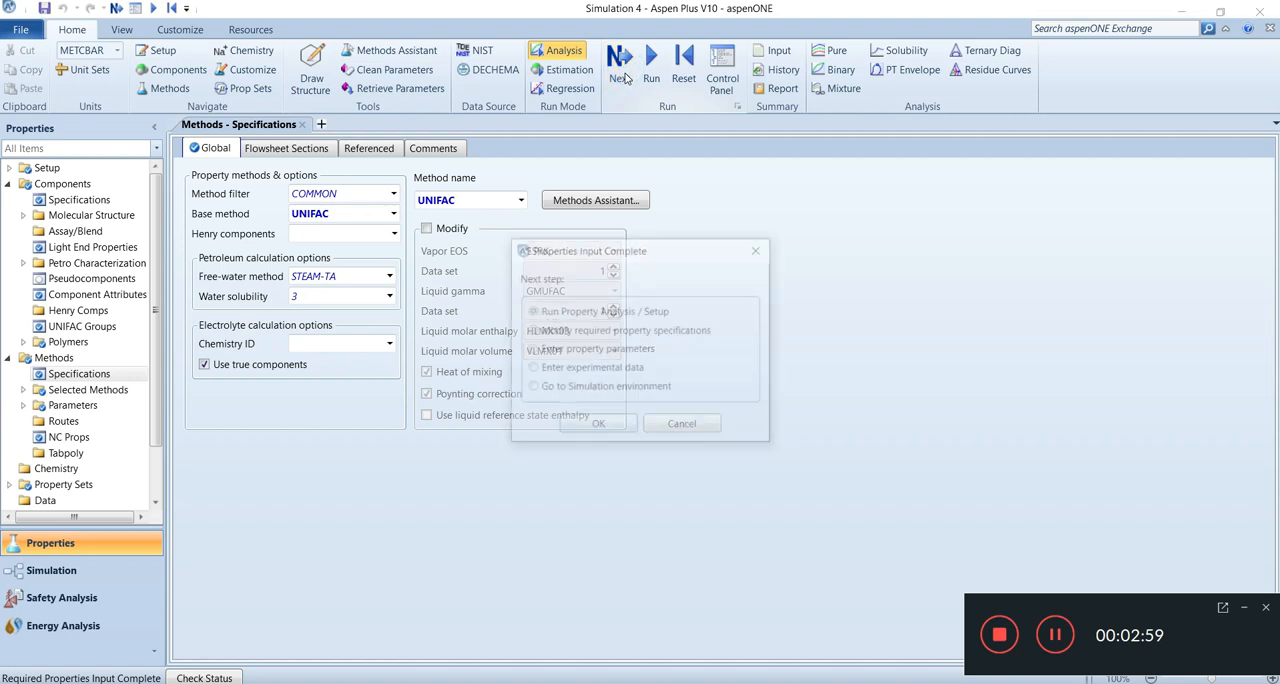
left_click(531, 387)
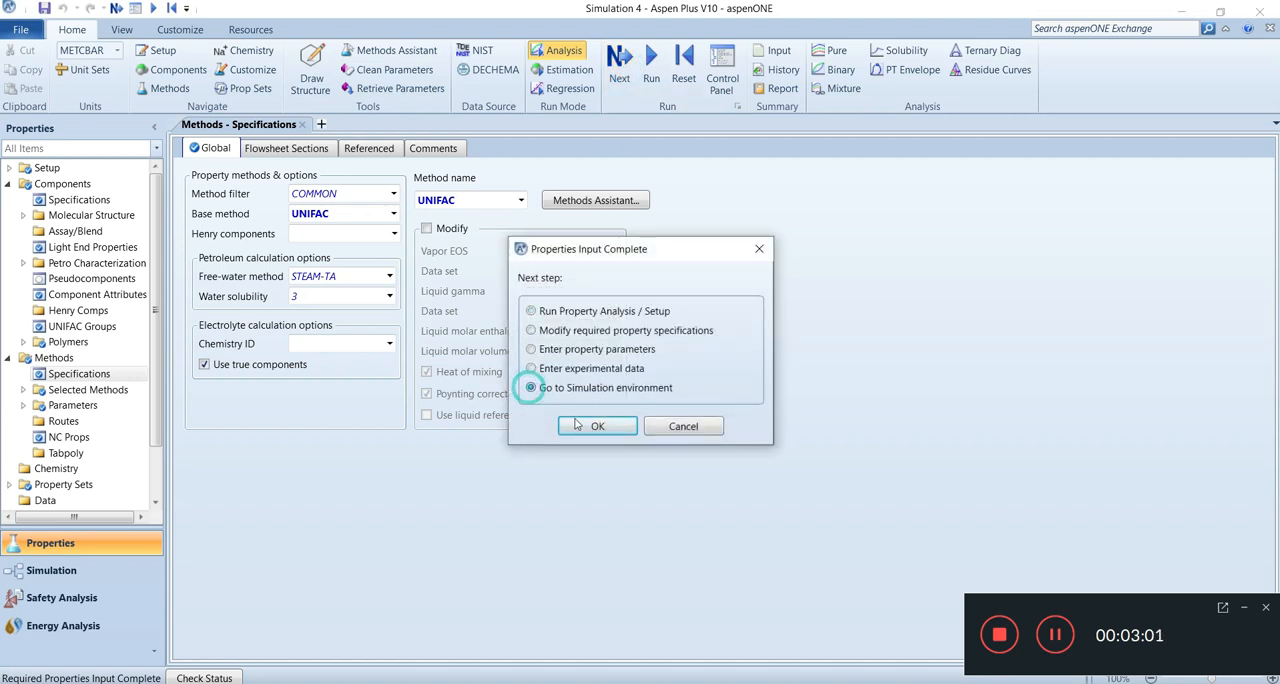
left_click(590, 425)
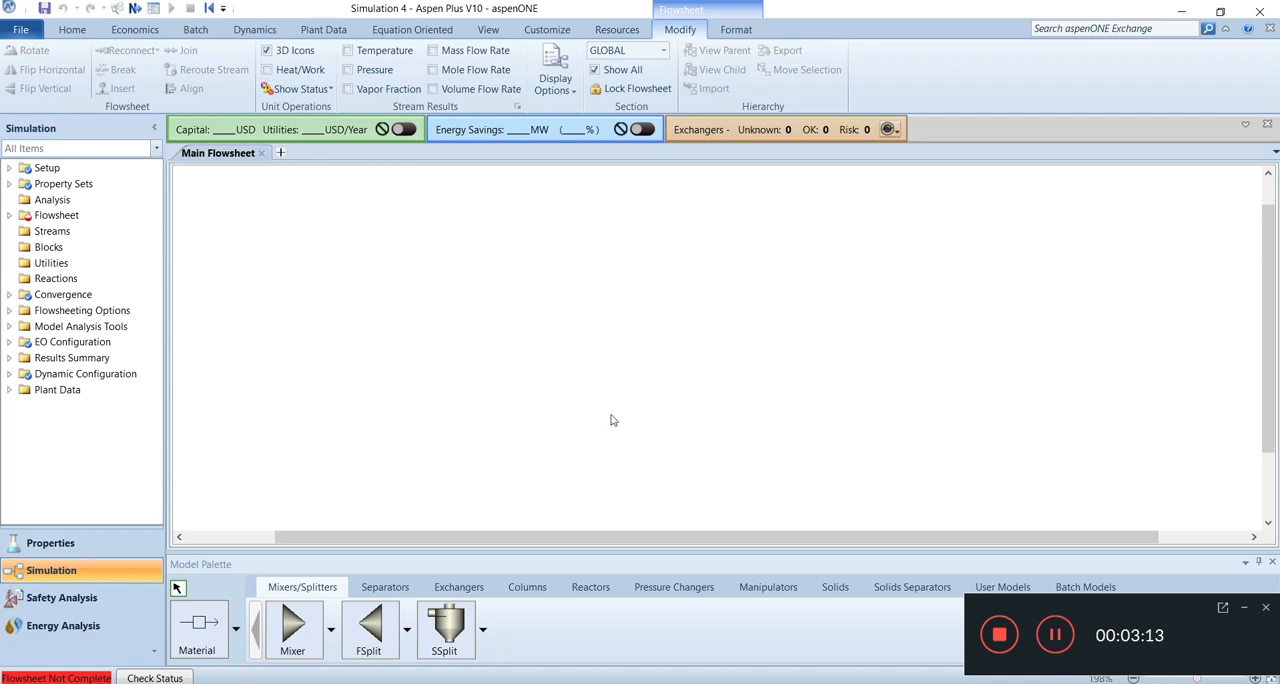
Place a Dupl manipulator block in the upper middle of the main flowsheet.
left_click_drag(1154, 626, 1095, 68)
left_click(772, 590)
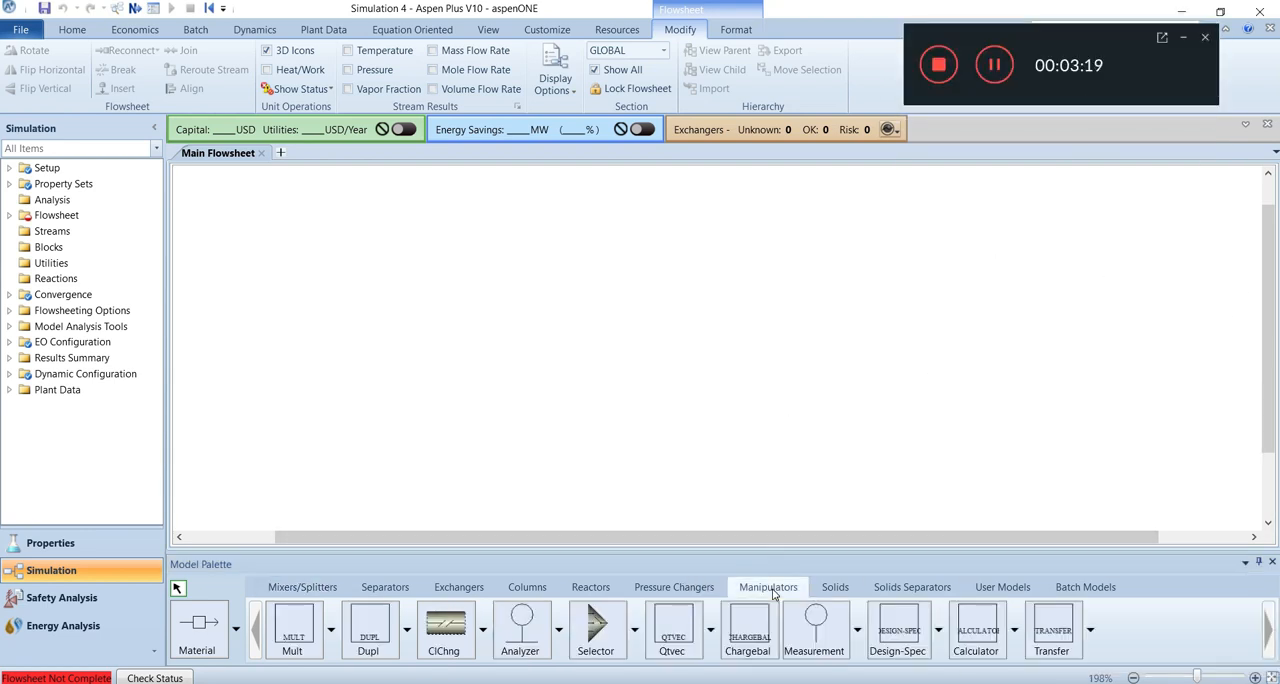
left_click(370, 628)
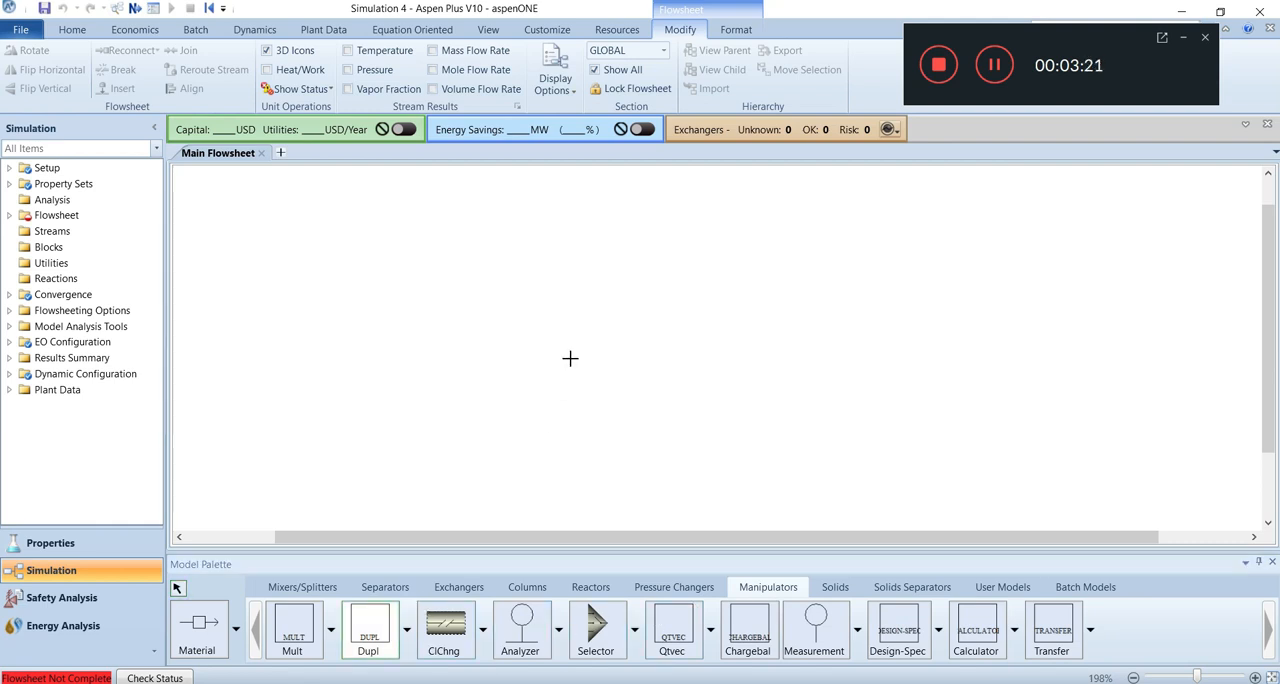
left_click(607, 259)
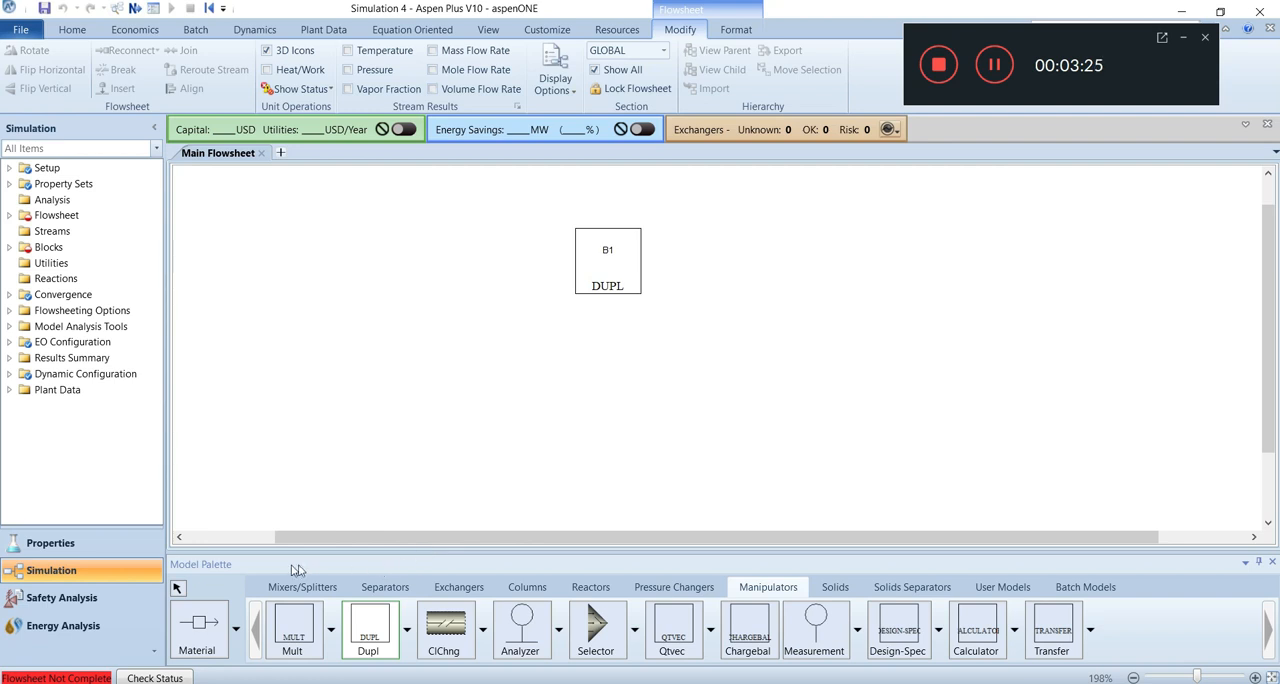
Place an RYield reactor below and left of the duplicator and an RGibbs reactor directly below it.
left_click(590, 587)
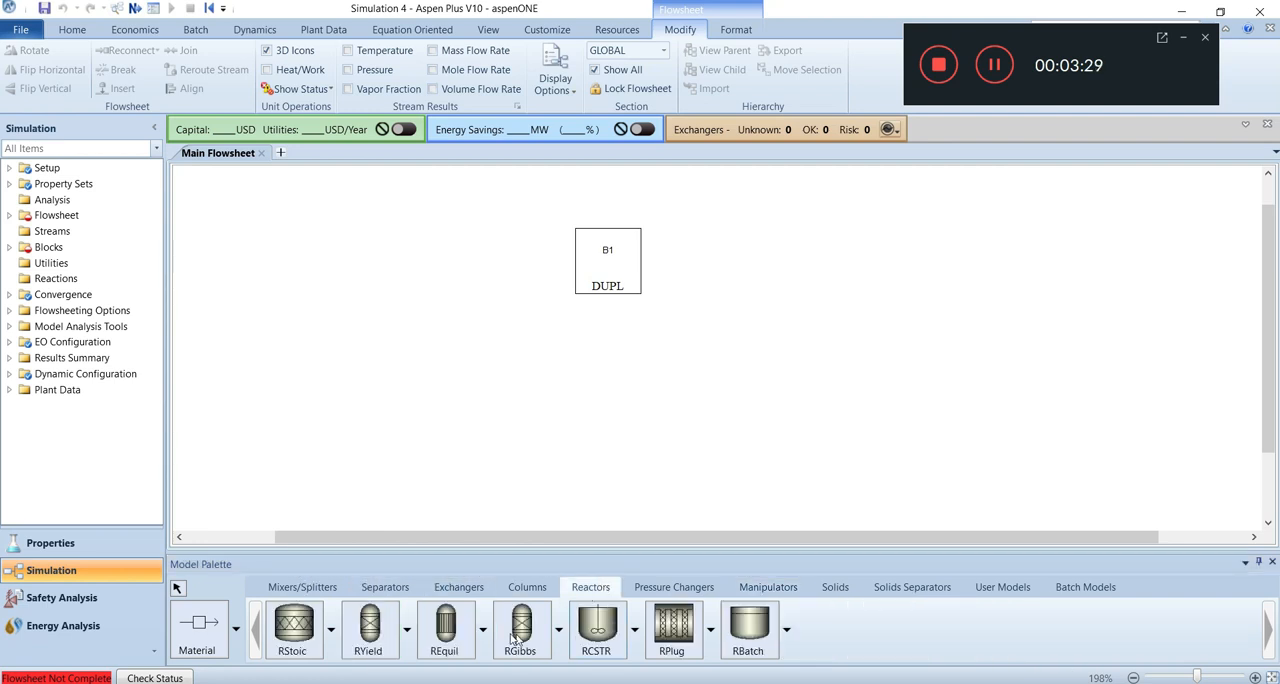
left_click(368, 625)
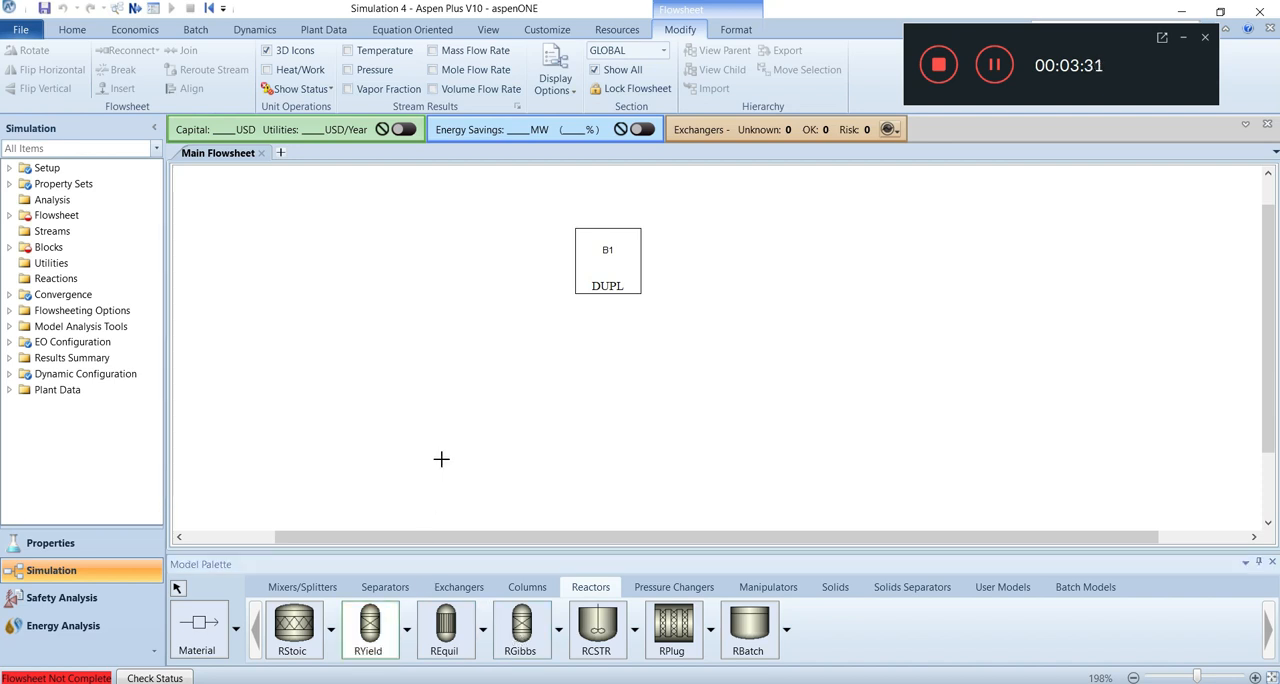
left_click(441, 391)
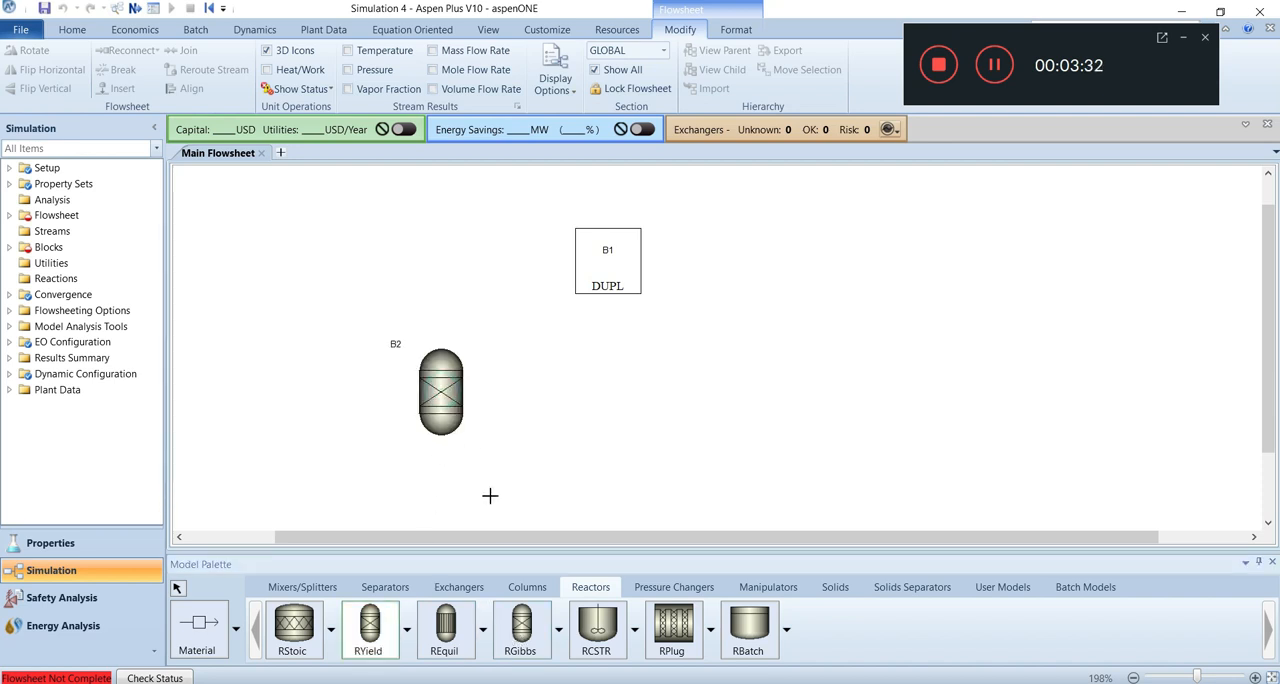
left_click(520, 625)
left_click(603, 381)
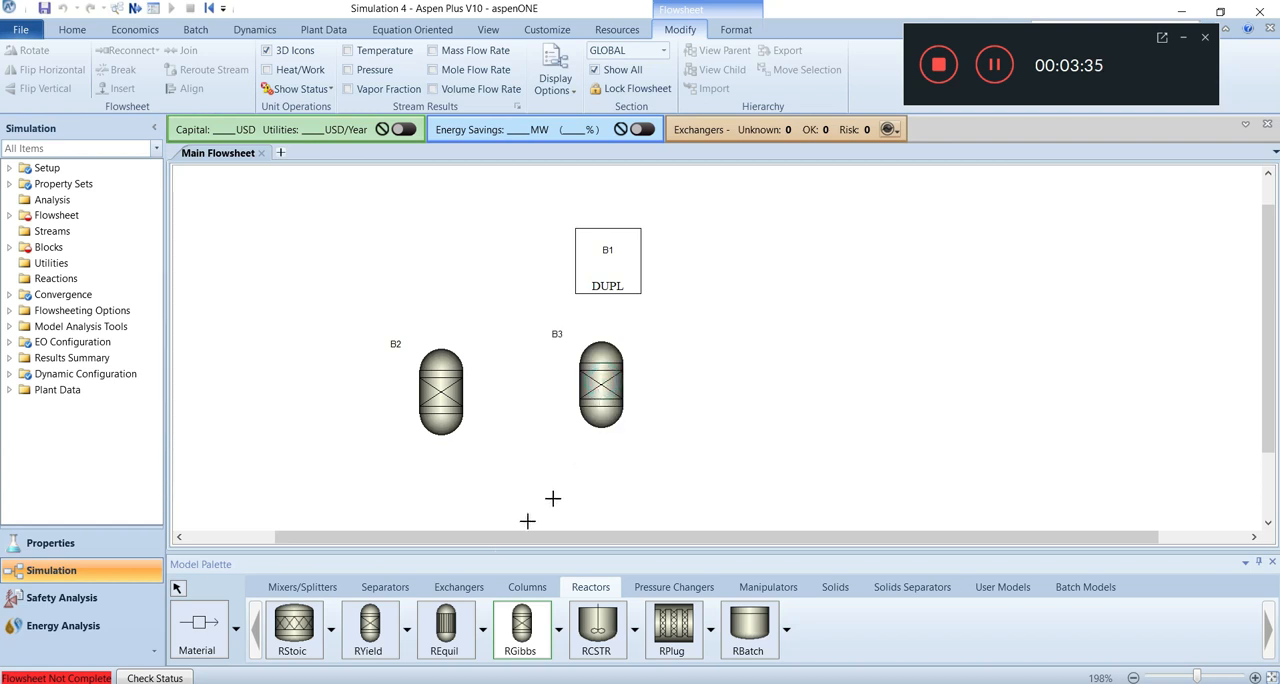
Add an REquil reactor and an RStoic reactor in the same row, to the right of the RGibbs reactor.
left_click(436, 627)
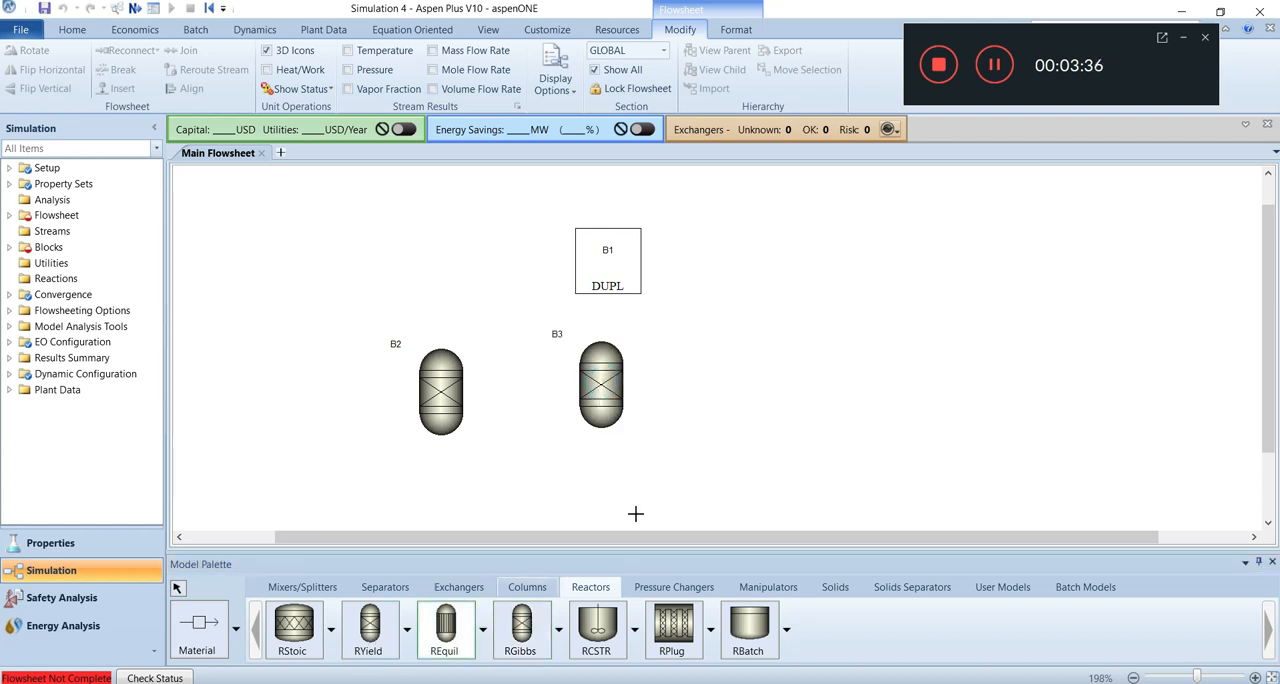
left_click(737, 385)
left_click(279, 648)
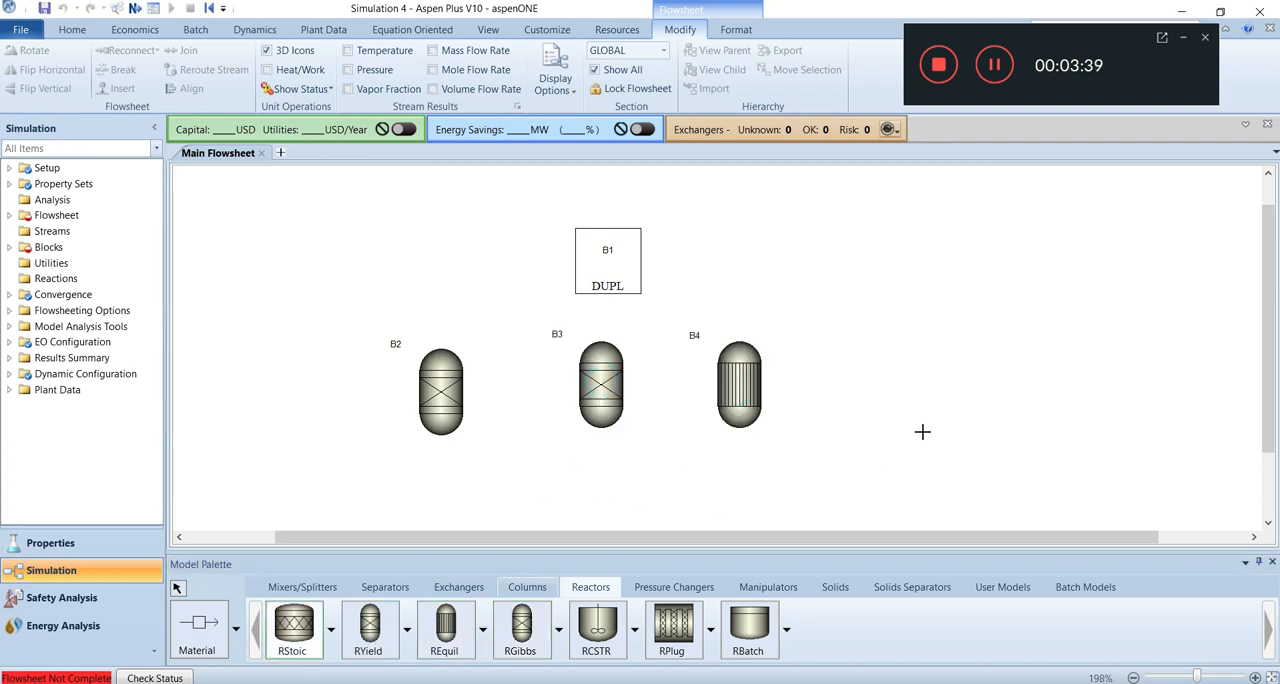
left_click(873, 379)
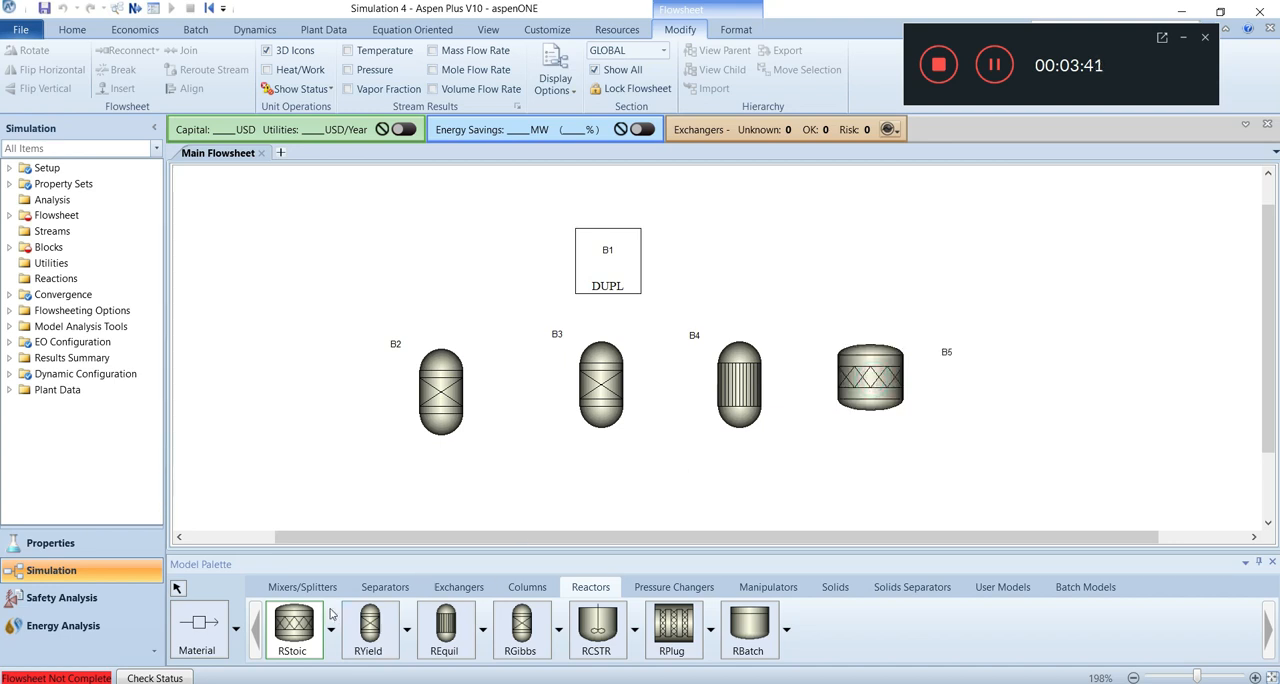
Draw a material feed stream into the duplicator block's inlet.
left_click(188, 642)
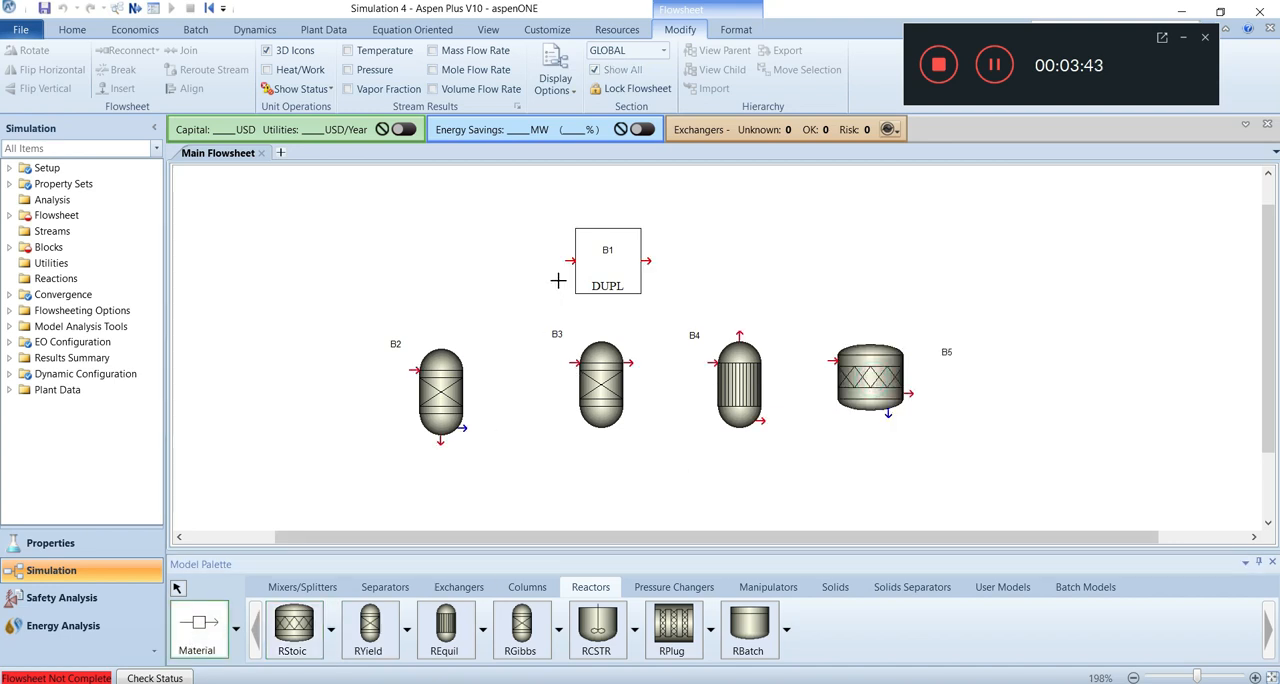
left_click(487, 258)
left_click(570, 260)
Connect material streams from the duplicator's outlet to the inlets of the RYield and RGibbs reactors.
left_click(652, 258)
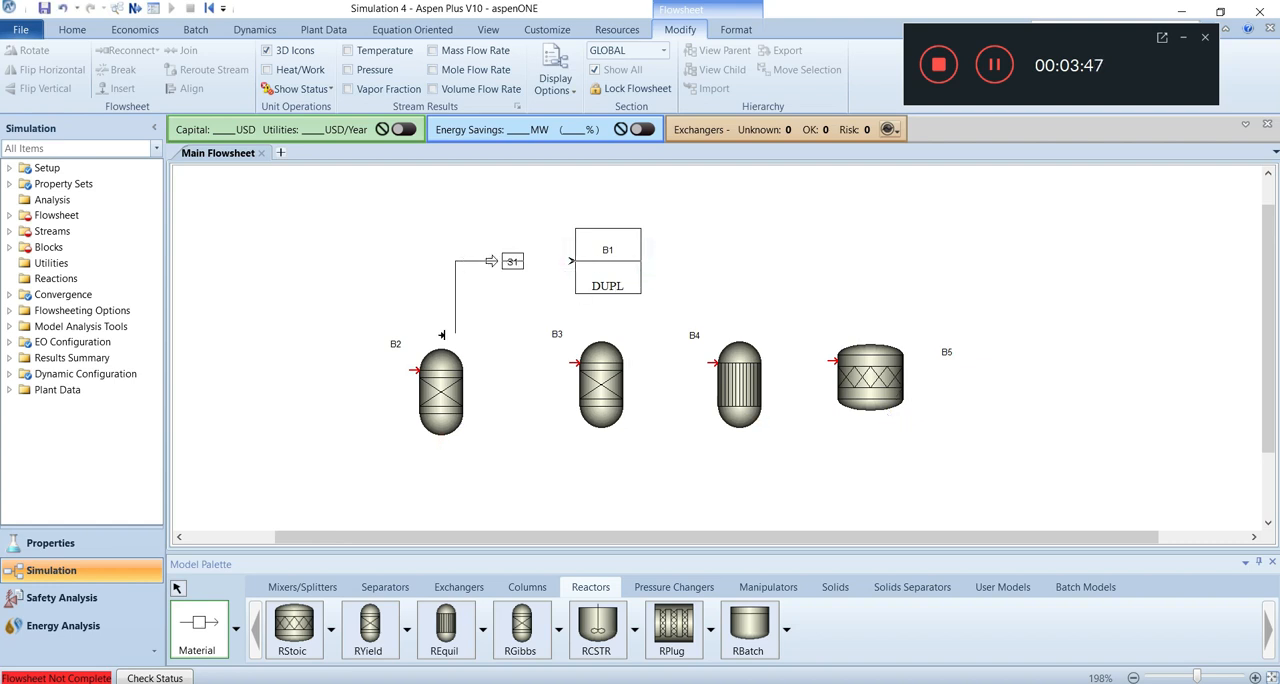
left_click(412, 371)
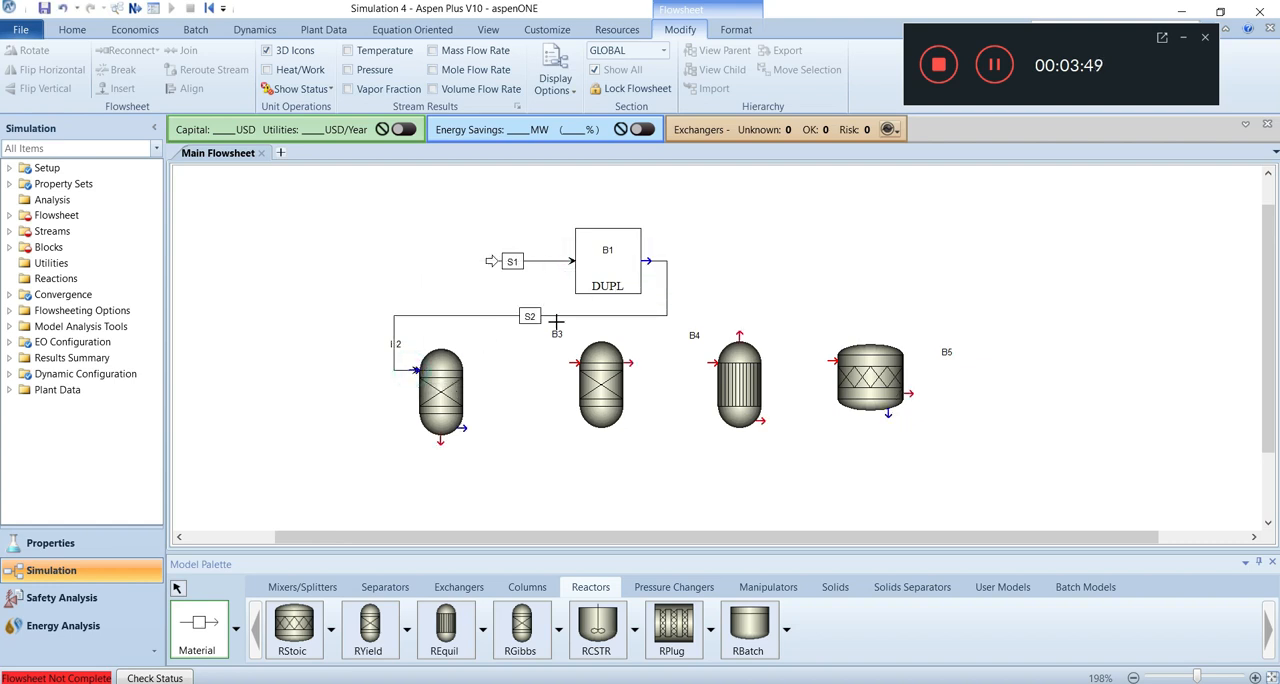
left_click(650, 261)
left_click(575, 362)
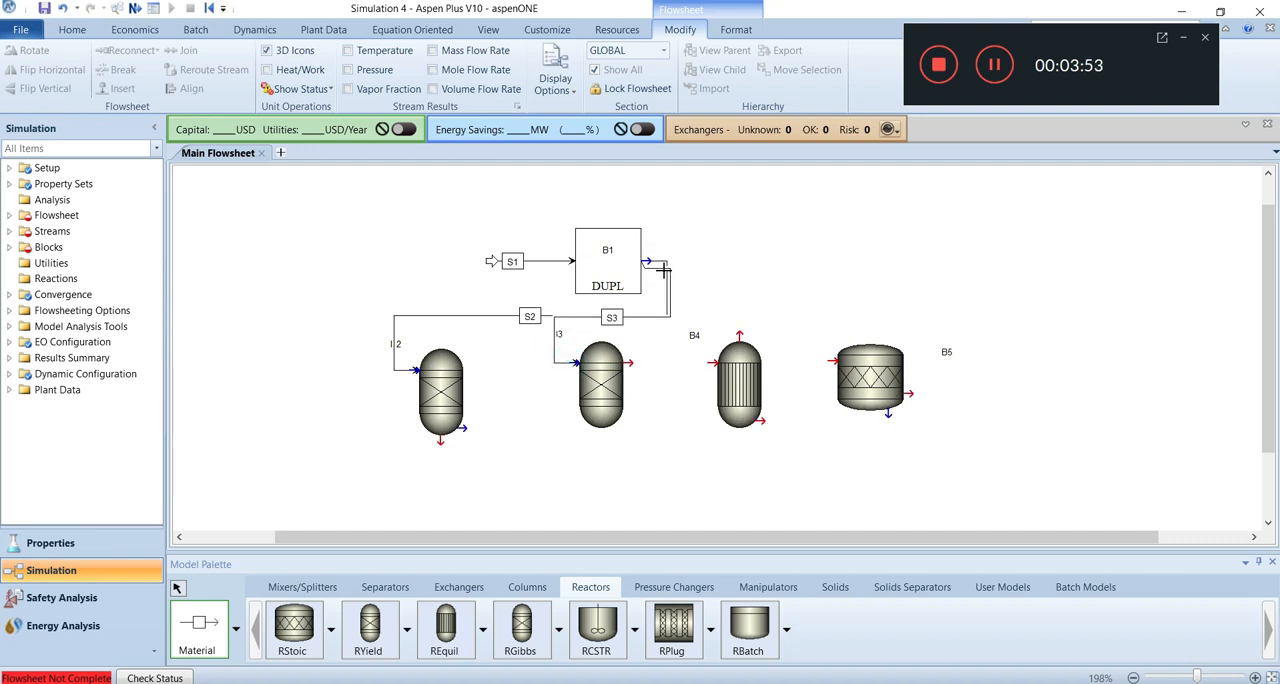
Draw a material stream from the duplicator's outlet toward the REquil inlet and connect another to the RStoic inlet.
left_click(650, 261)
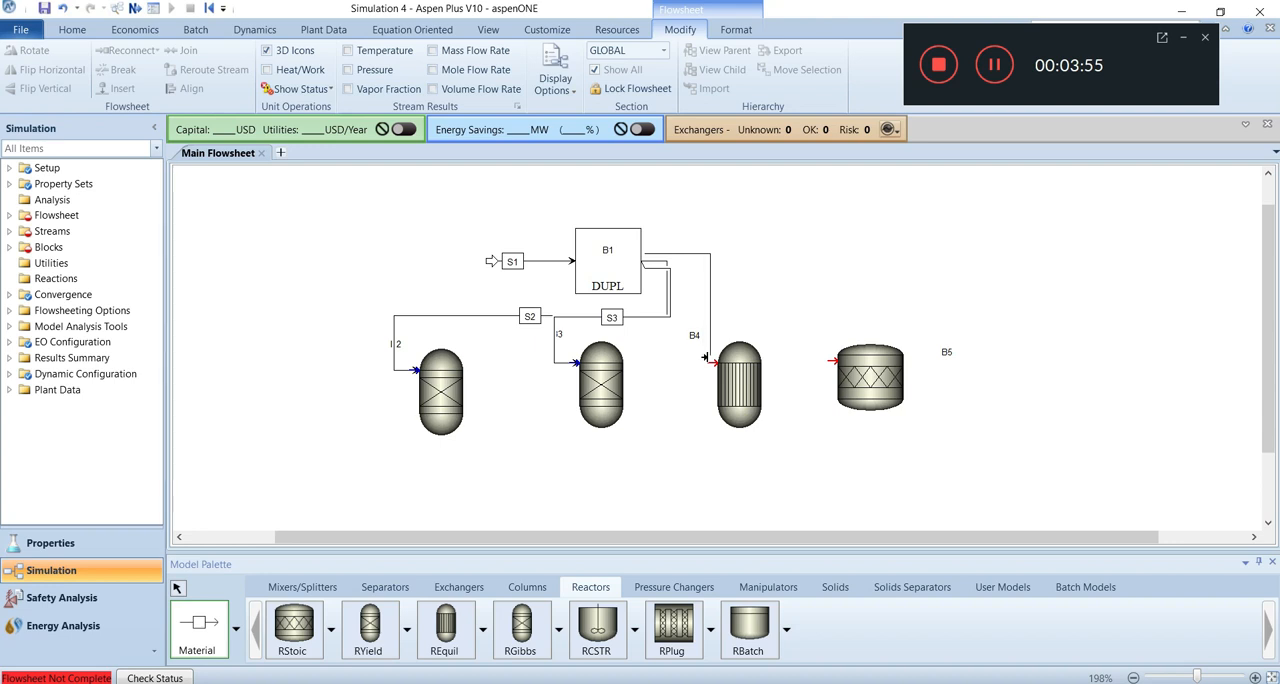
left_click(706, 360)
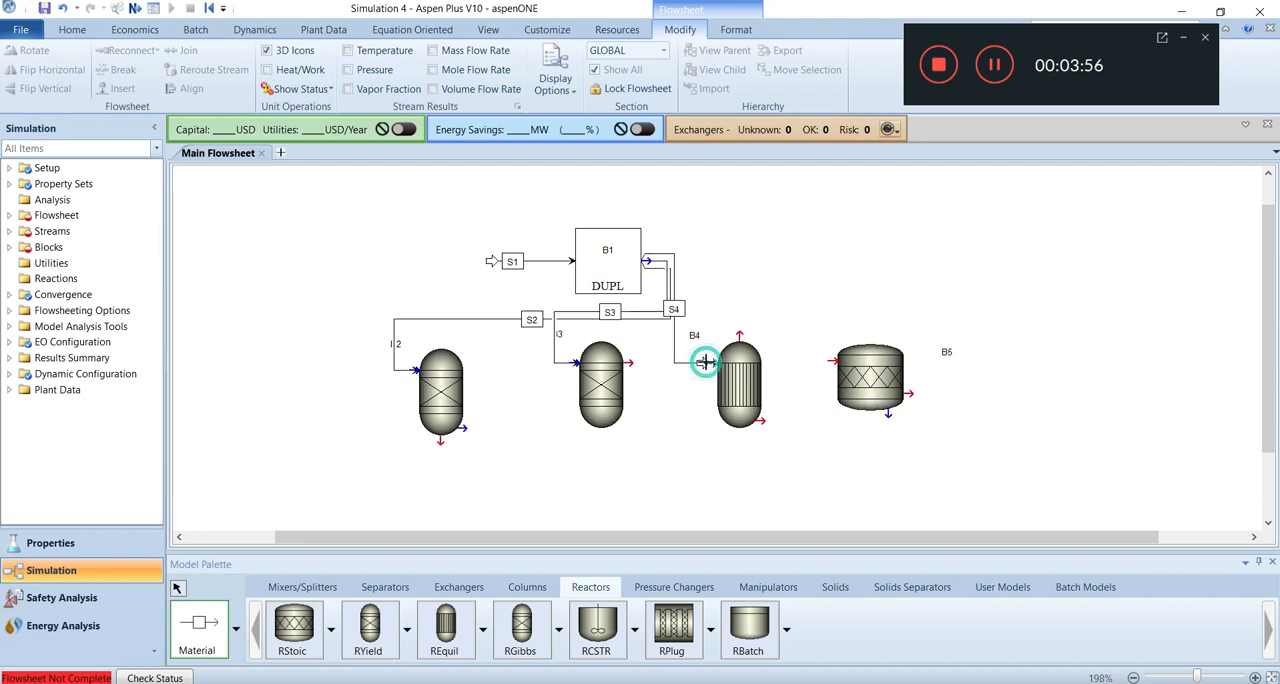
left_click(650, 261)
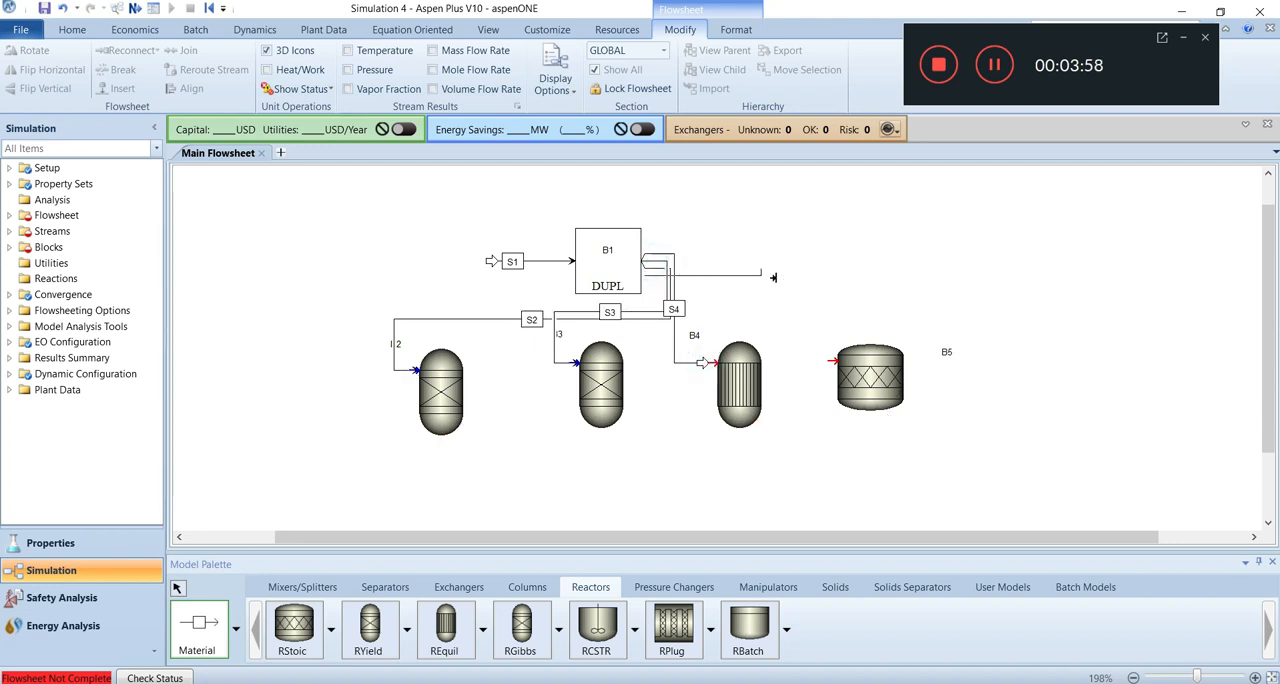
left_click(822, 360)
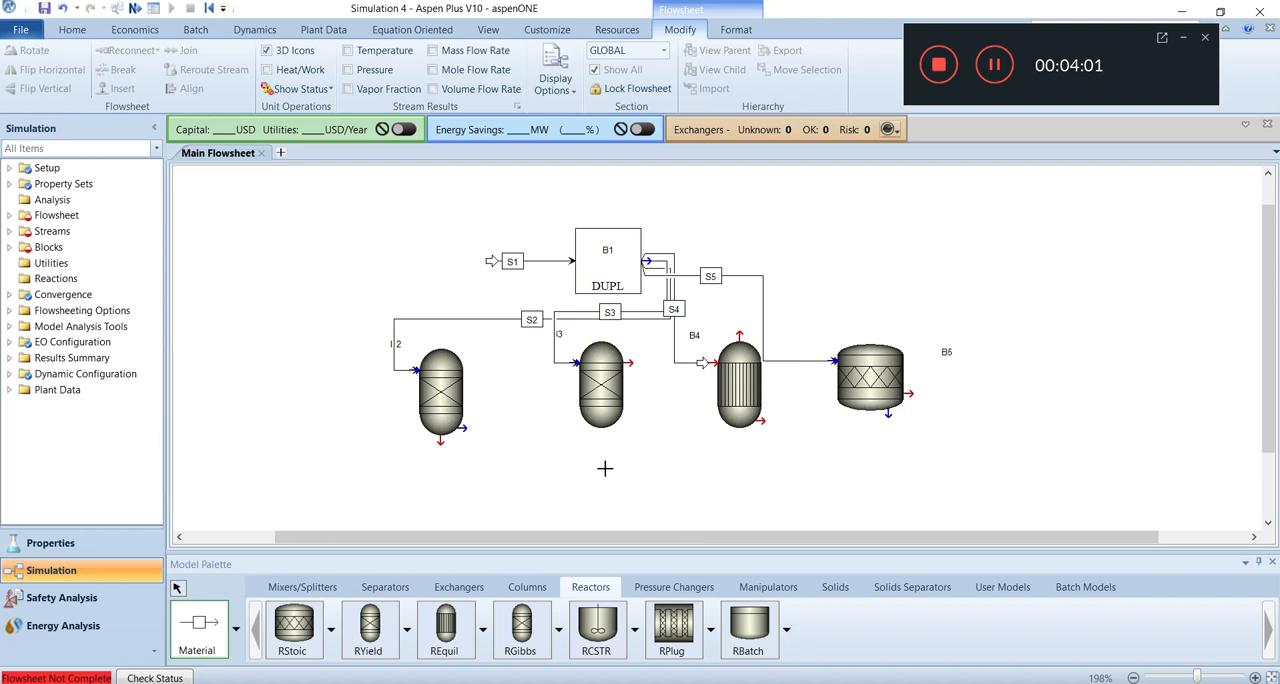
Draw material product streams from the outlets of the RYield and RGibbs reactors.
left_click(437, 446)
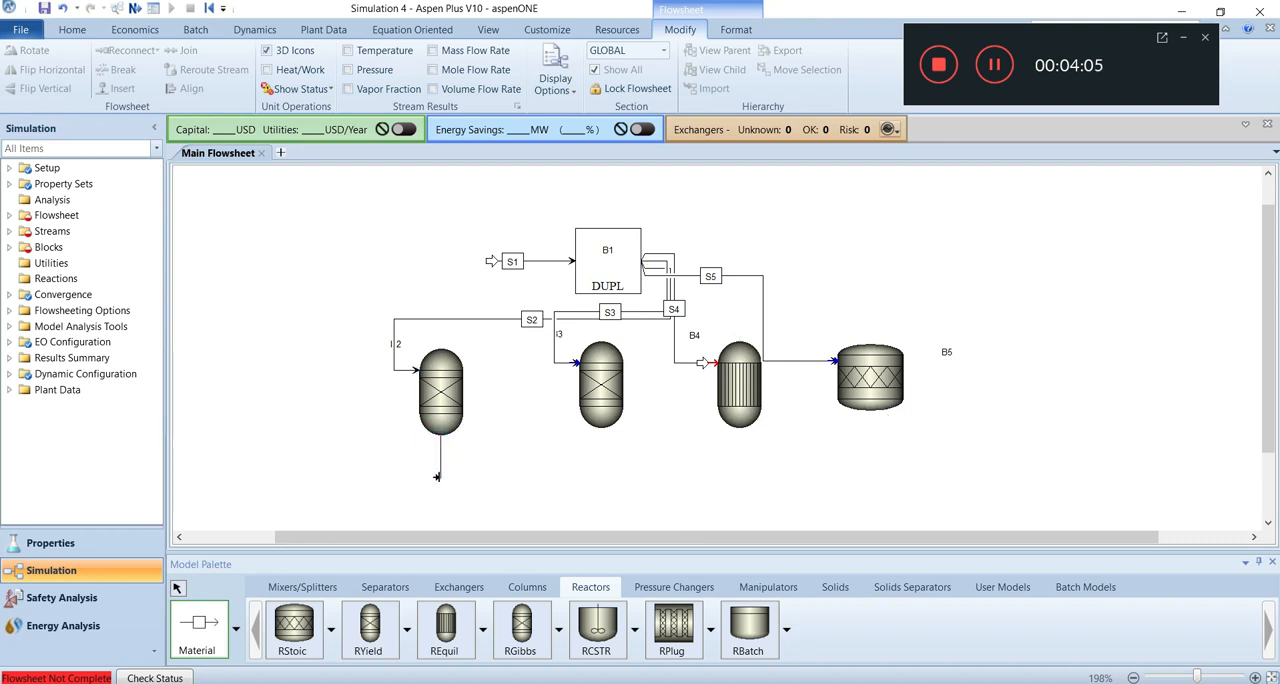
left_click(457, 480)
left_click(630, 364)
left_click(637, 463)
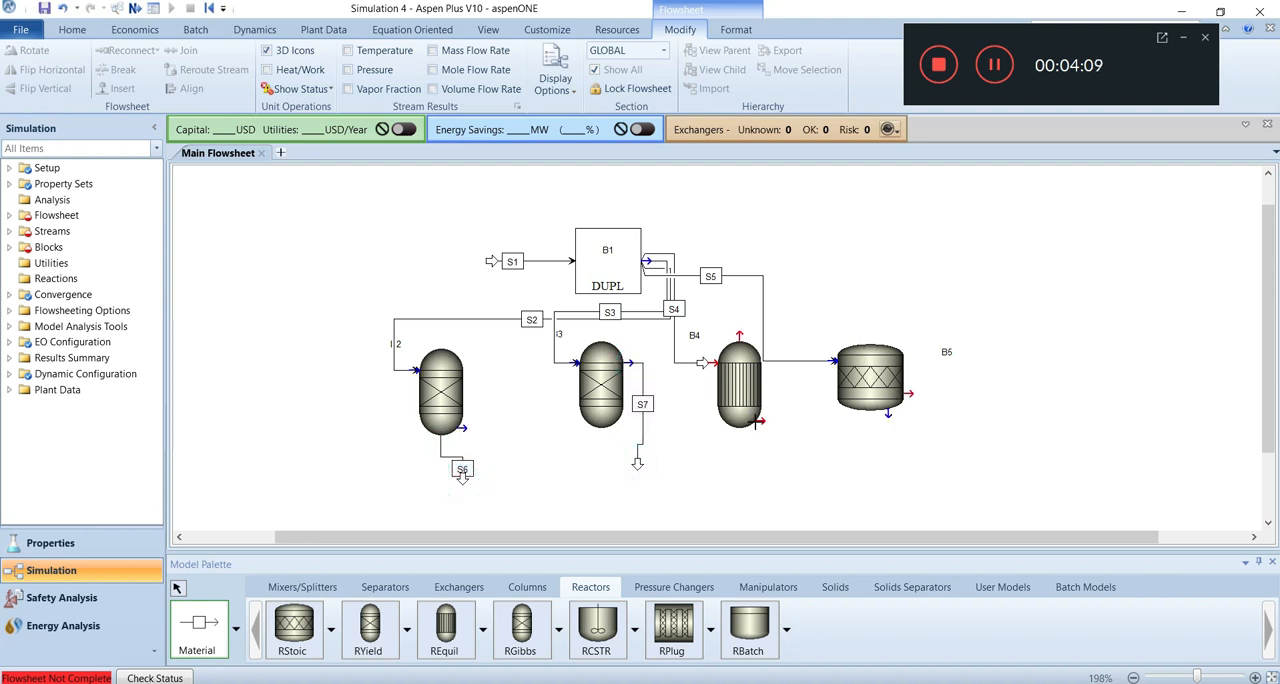
Draw the two material product streams from the REquil reactor's upper and lower outlets.
left_click(740, 332)
left_click(746, 318)
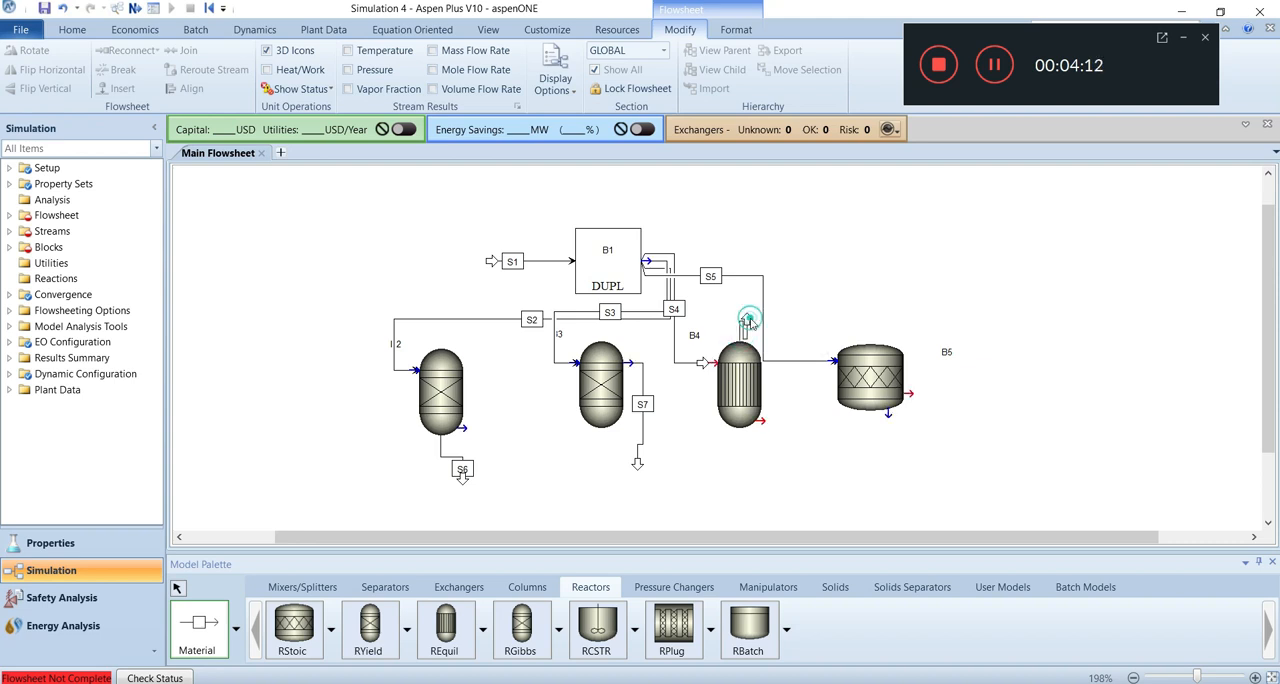
left_click(765, 421)
left_click(782, 420)
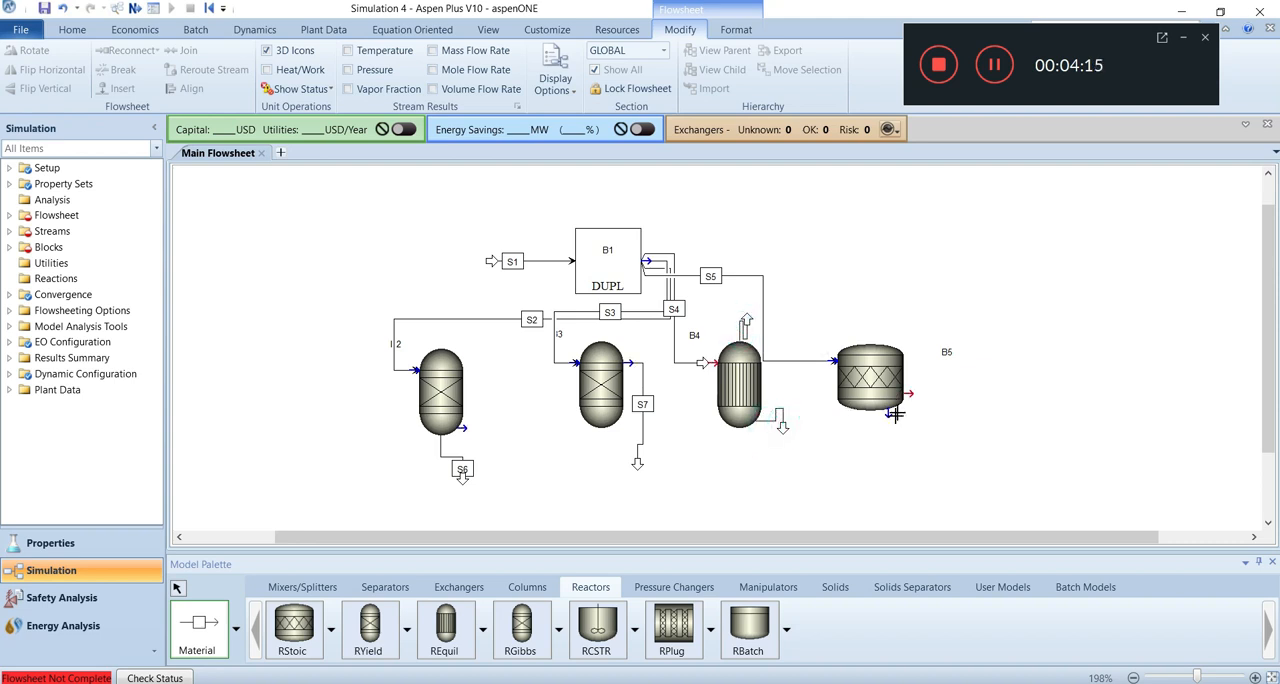
Draw a material product stream from the RStoic reactor's lower outlet, declining to add water to the components list.
left_click(889, 417)
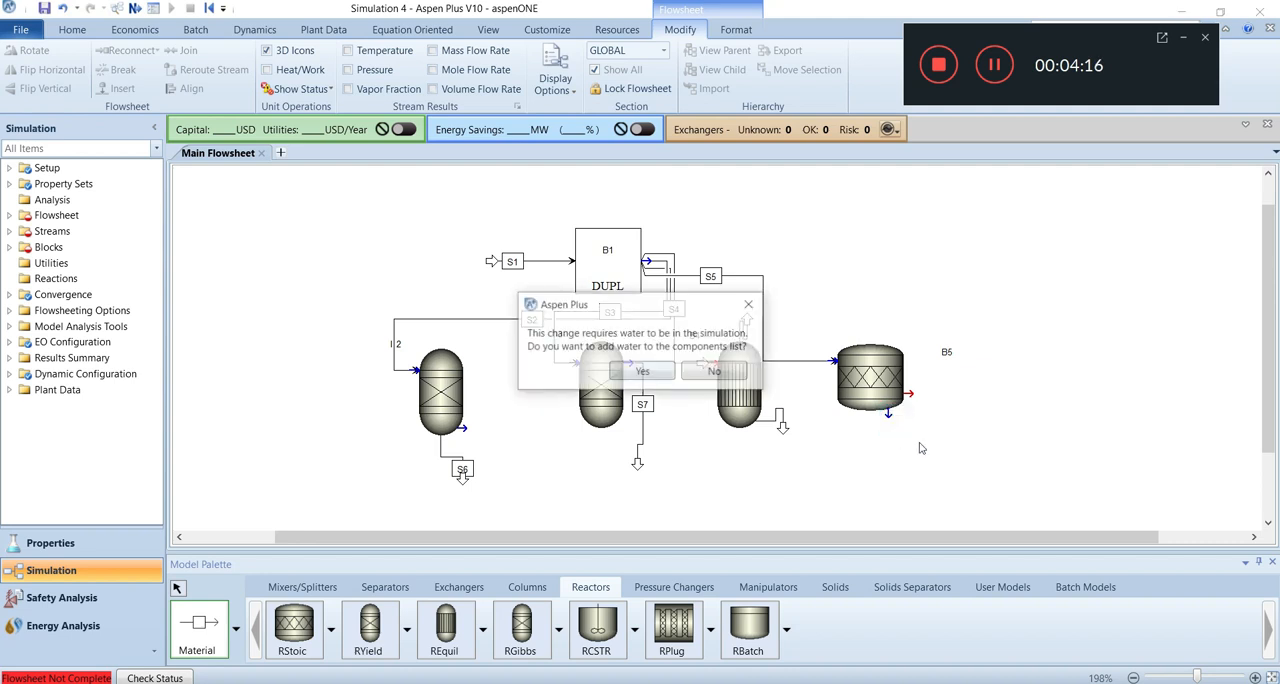
left_click(715, 372)
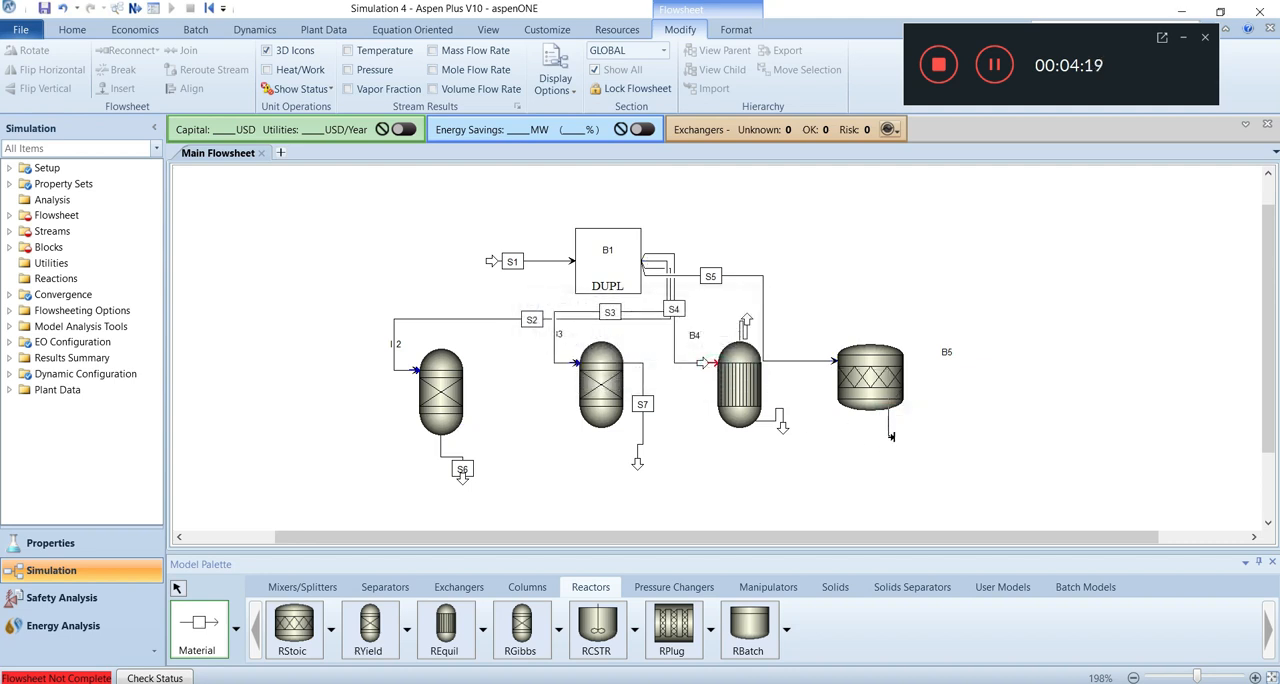
left_click(940, 429)
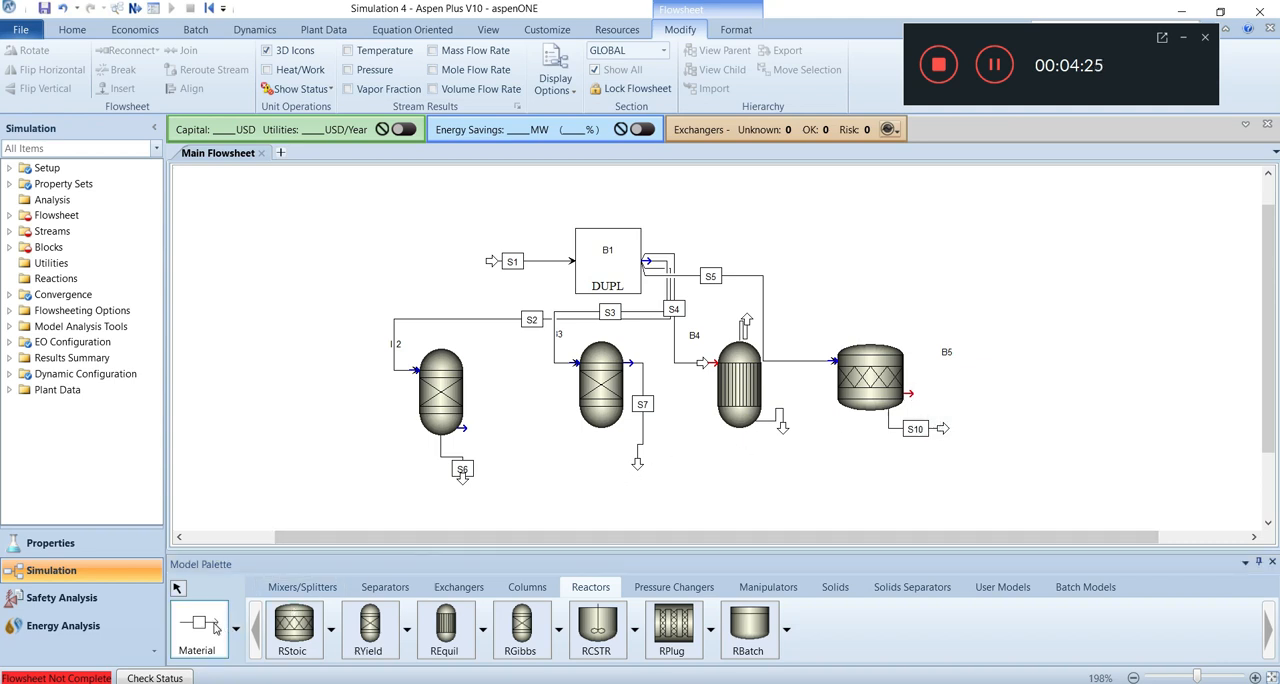
left_click(179, 589)
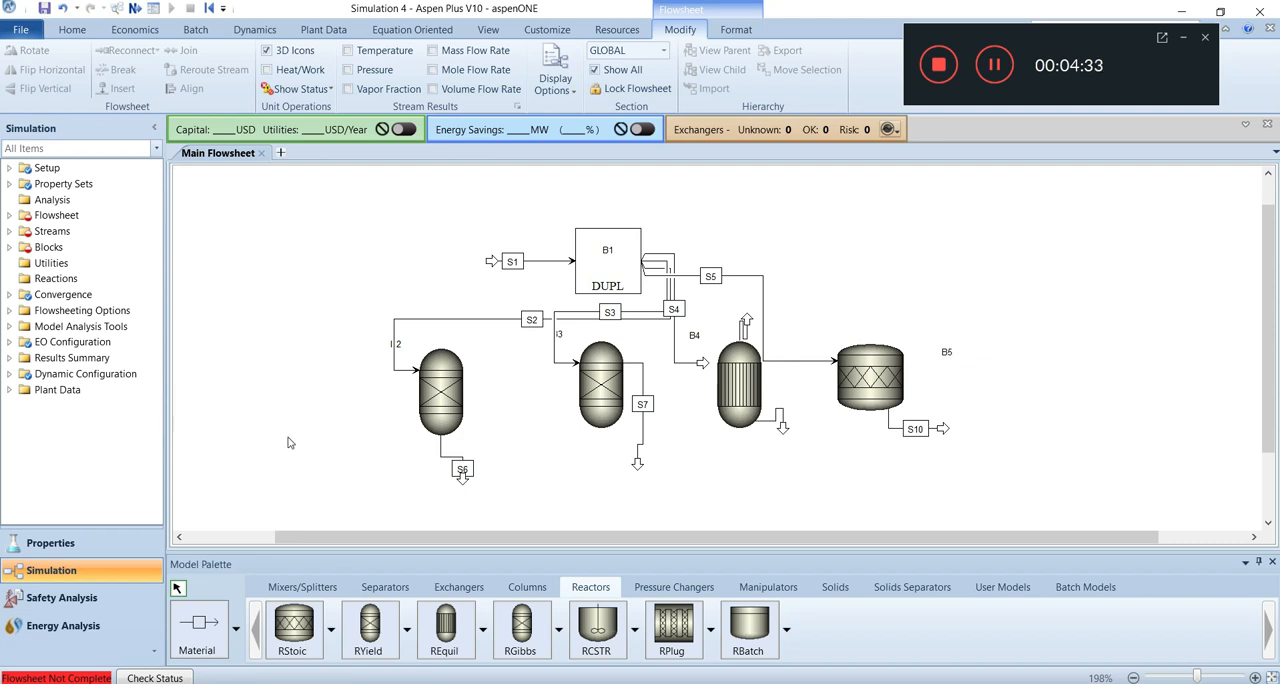
left_click(993, 68)
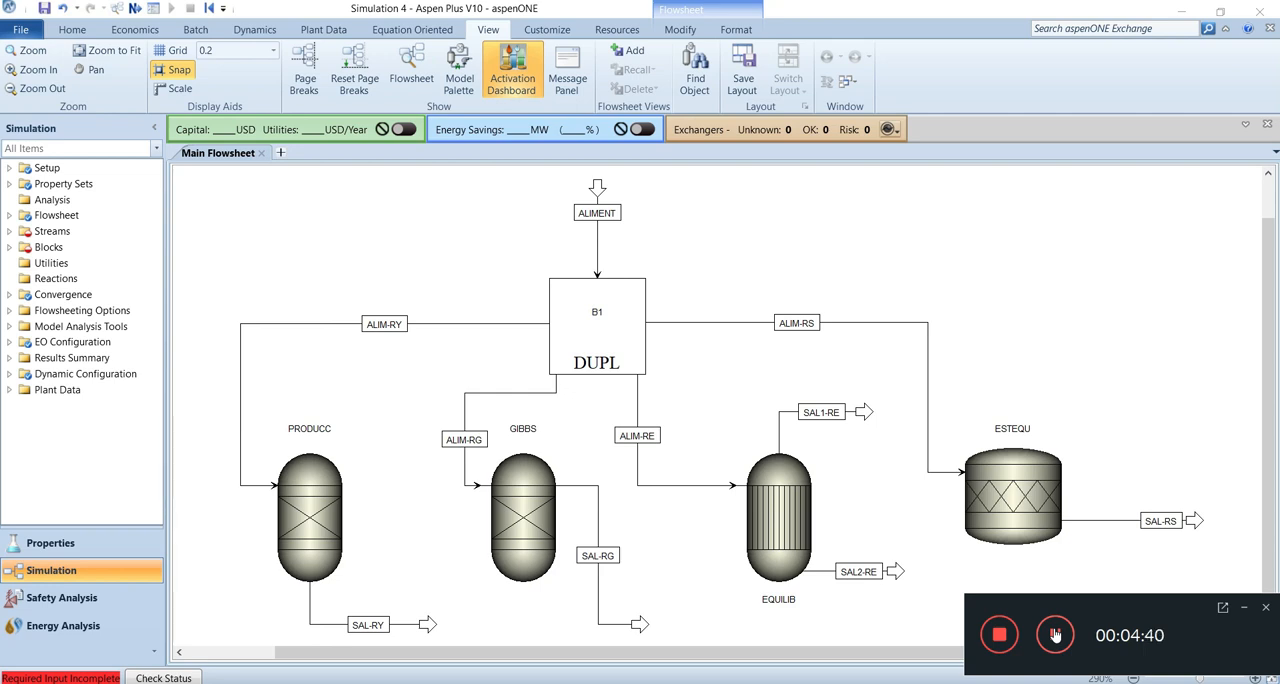
left_click_drag(1165, 611, 1109, 56)
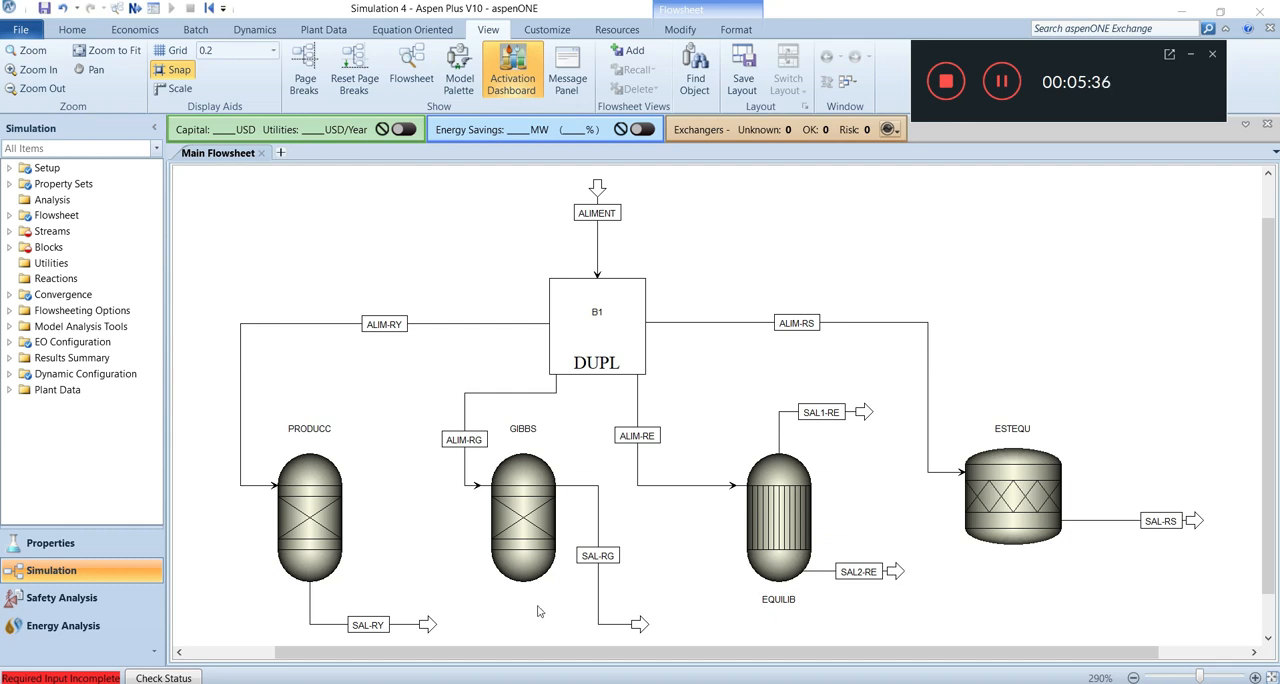
Set the ALIMENT feed stream's temperature to 150 C and its pressure to 1 atm.
left_click(9, 231)
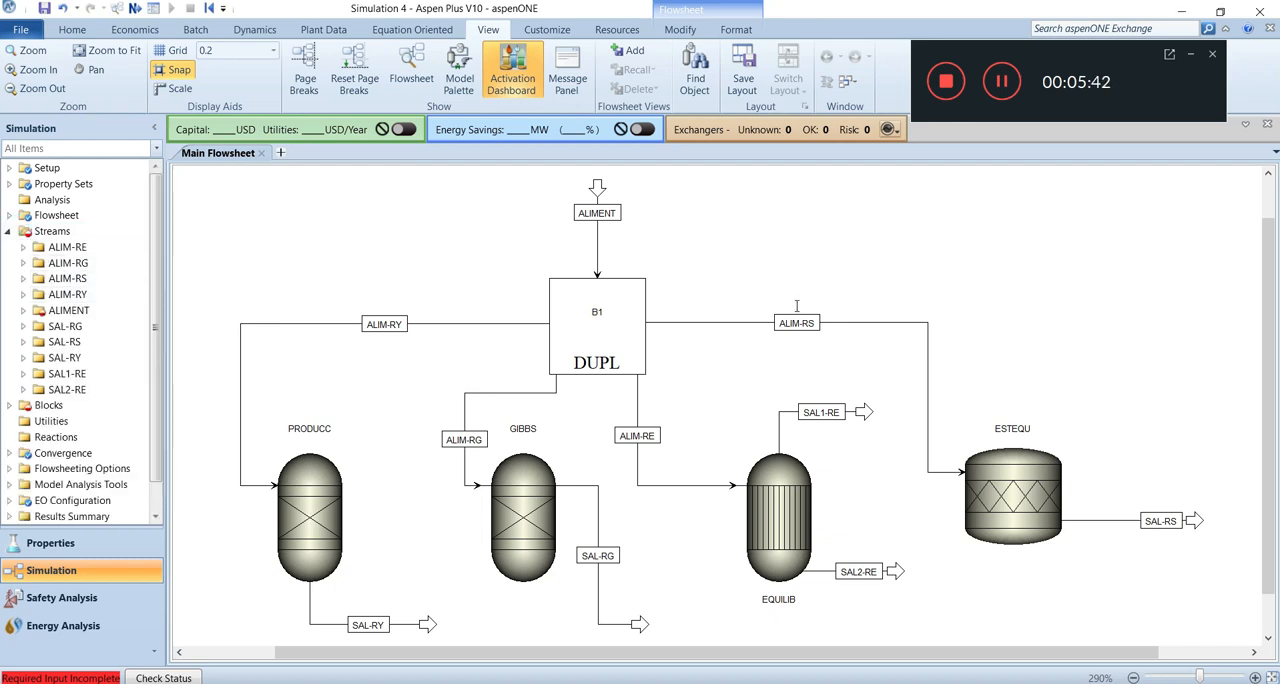
double_click(77, 316)
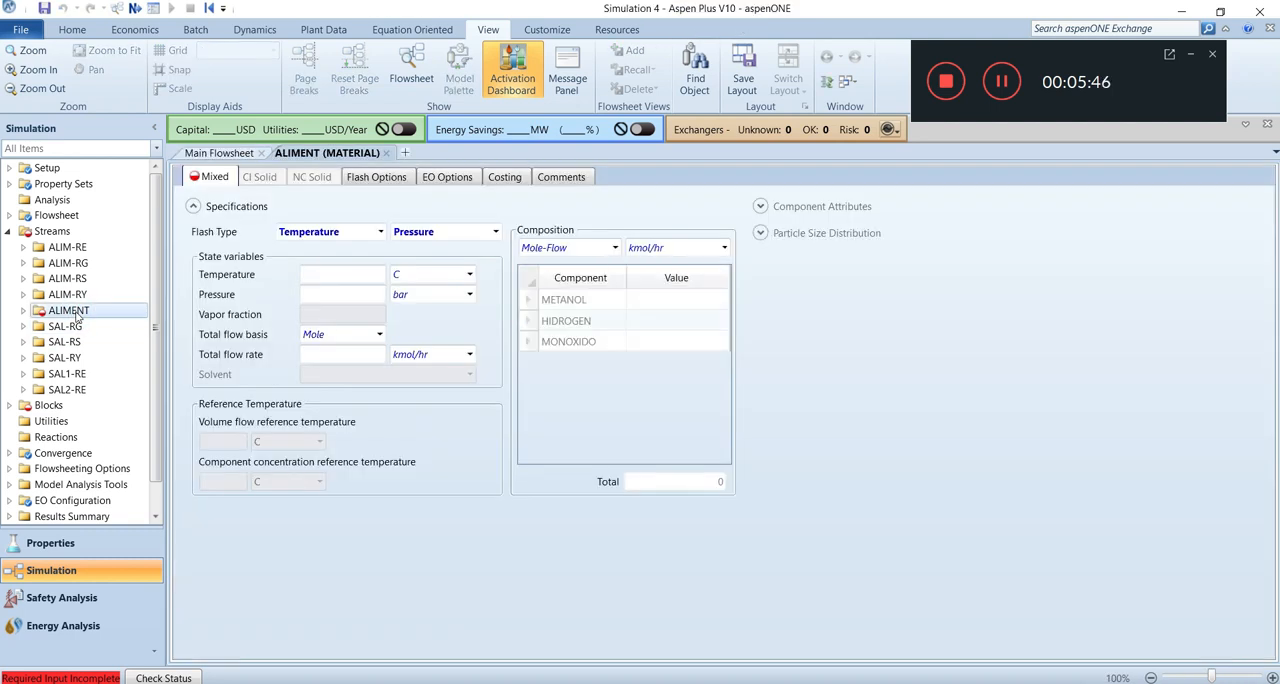
left_click(330, 279)
type("150")
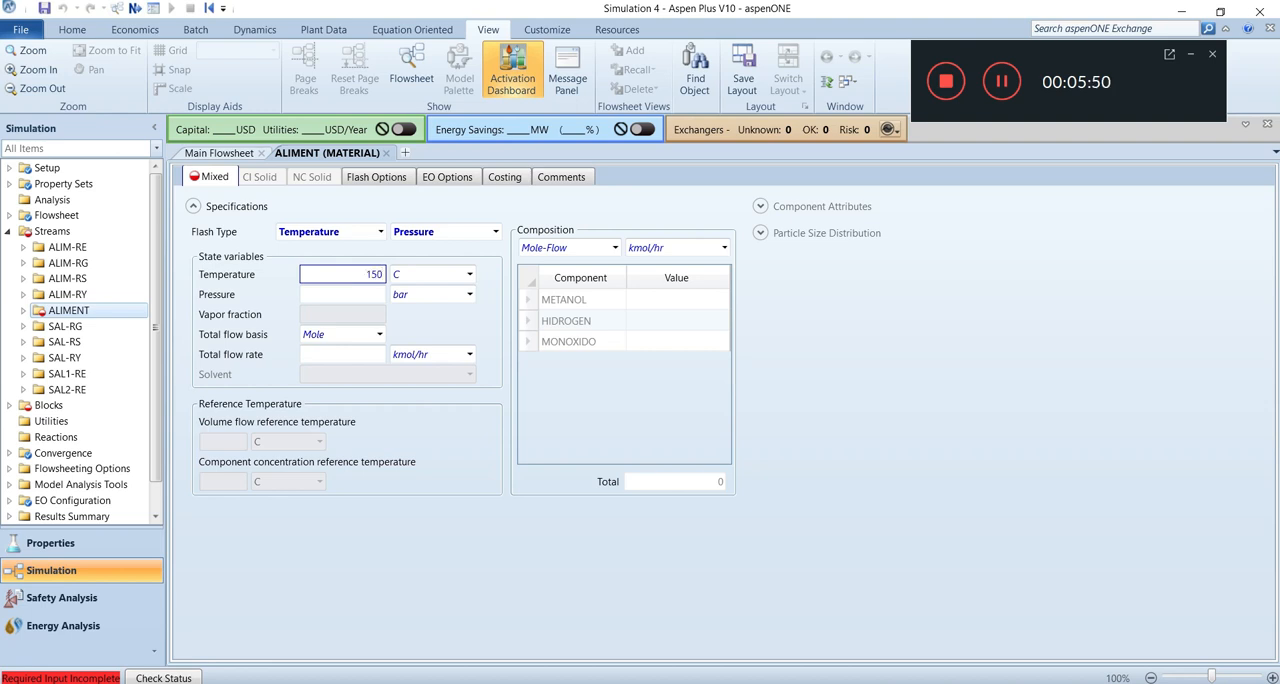
left_click(369, 294)
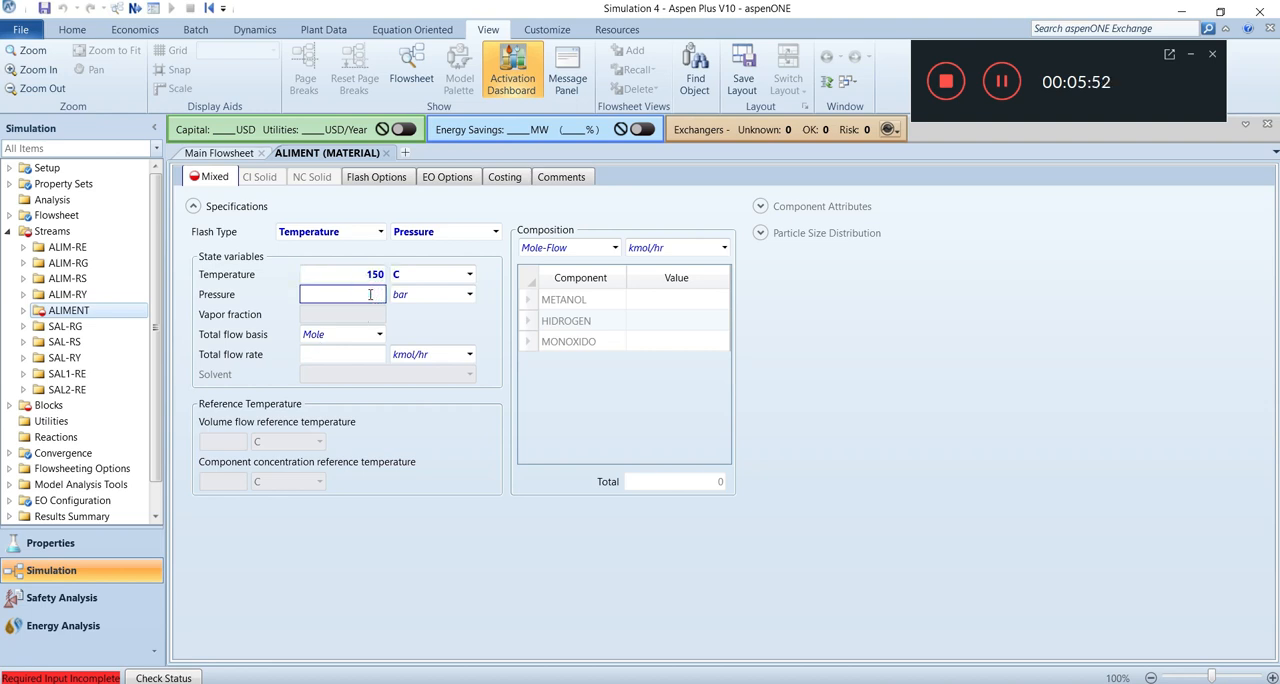
left_click(469, 294)
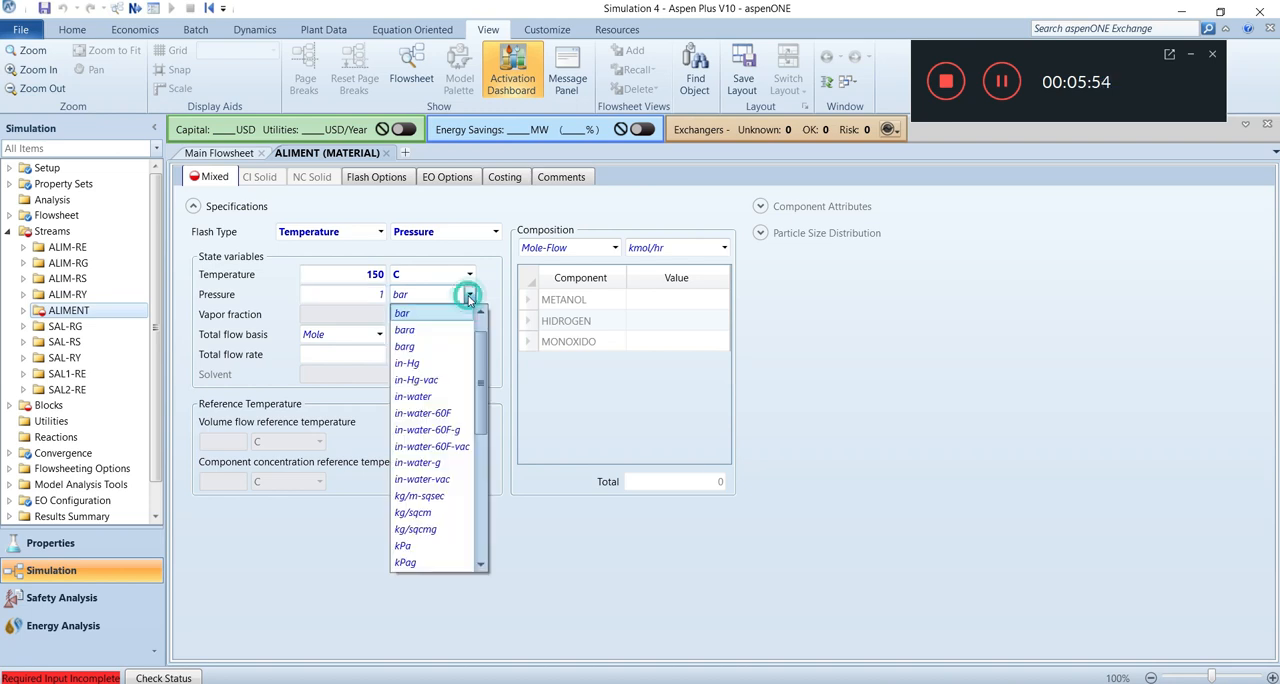
scroll(469, 346, "up", 1)
left_click(445, 314)
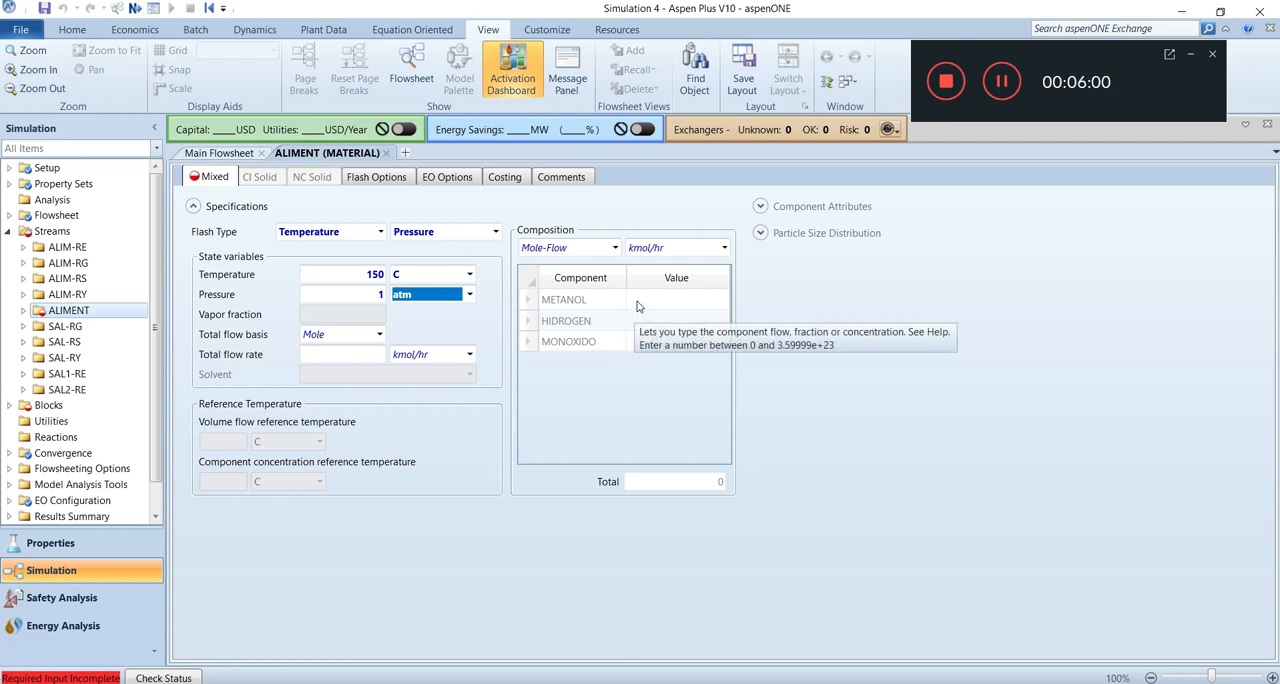
Set the METANOL mole flow in the ALIMENT stream to 100 kmol/hr.
left_click(637, 302)
type("100")
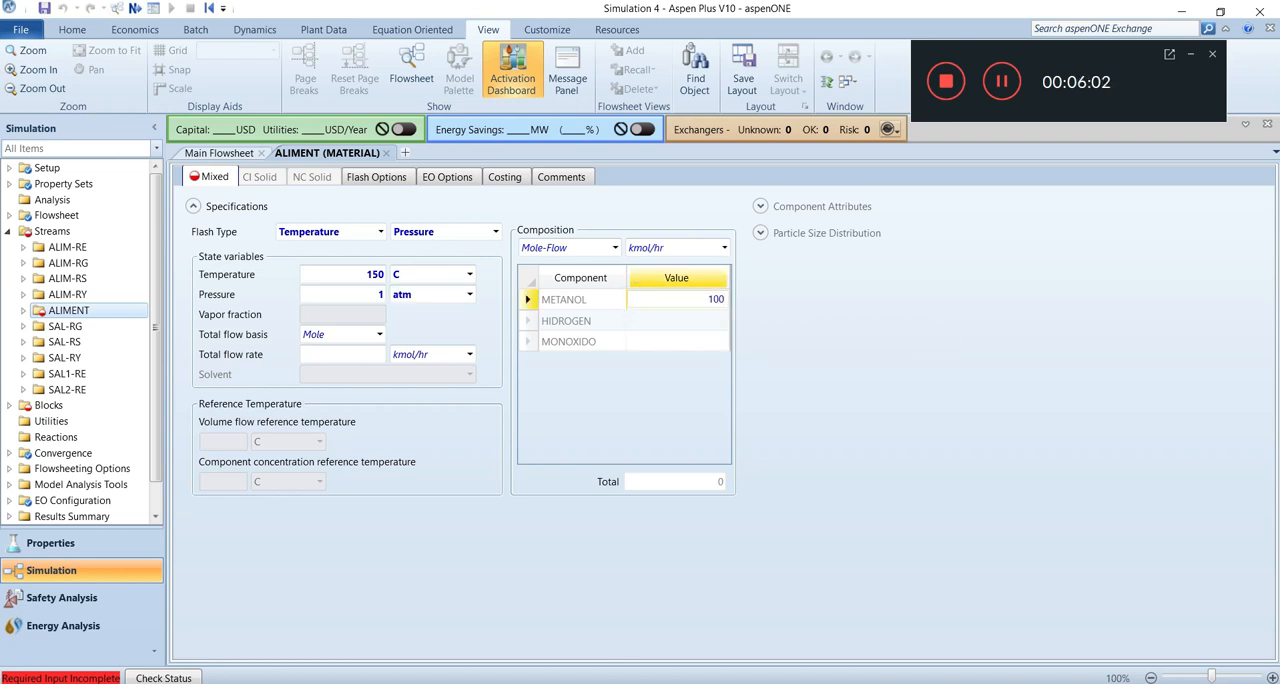
key("Return")
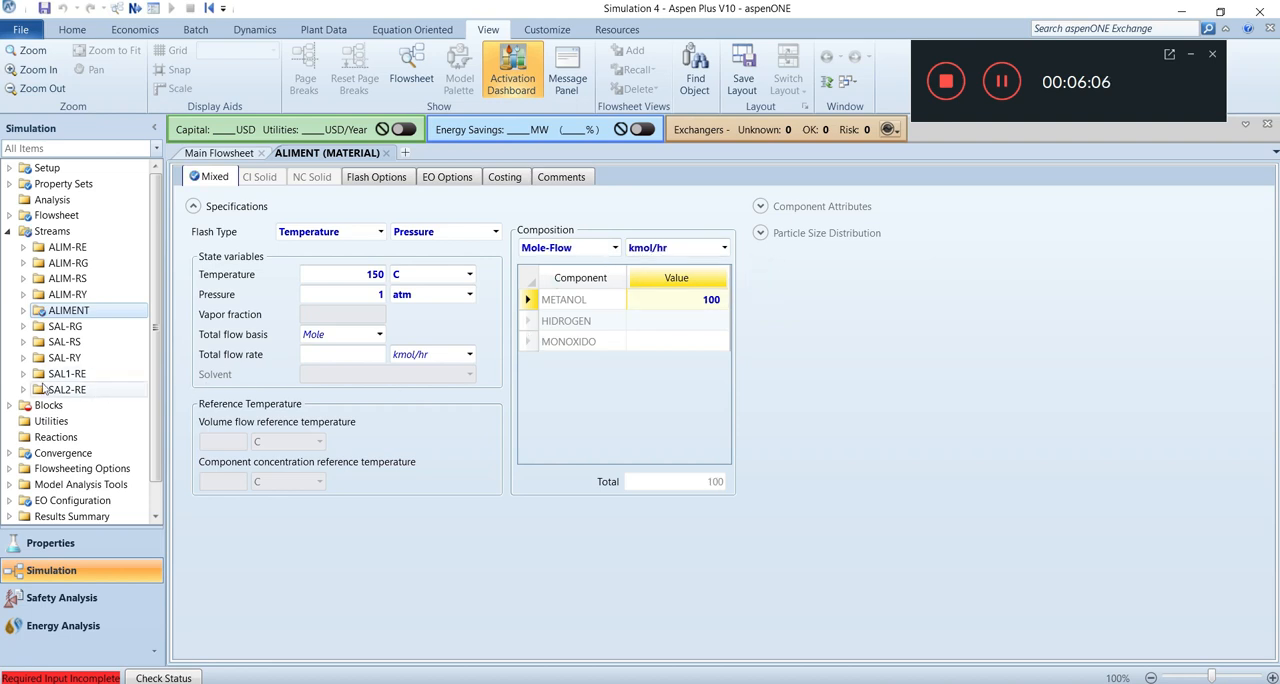
Set the PRODUCC RYield block's operating temperature to 150 C and pressure to 1 atm.
left_click(10, 405)
left_click_drag(156, 301, 155, 404)
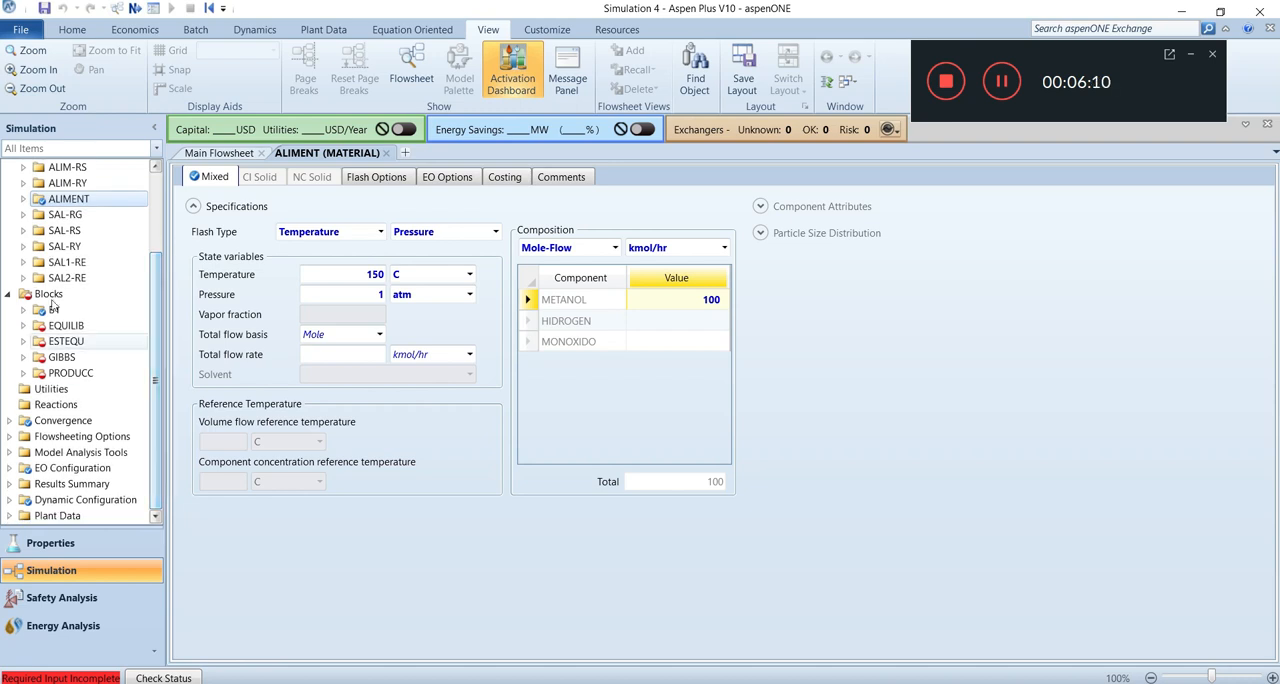
left_click(64, 376)
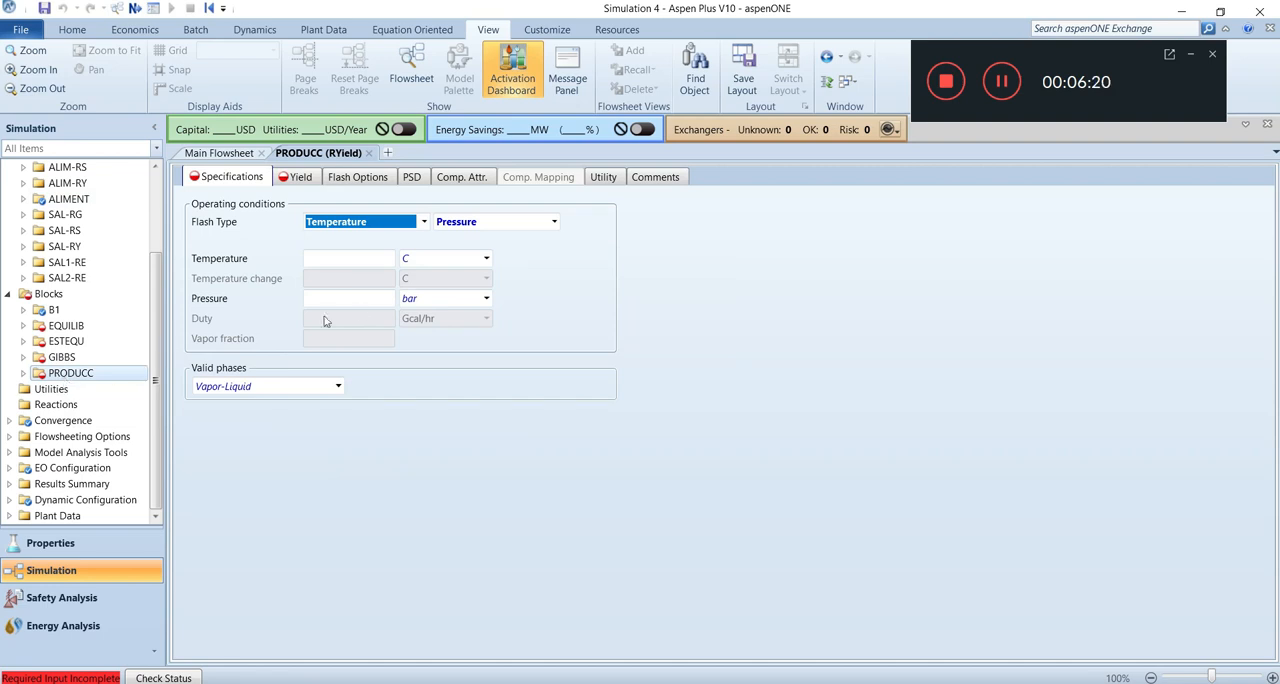
left_click(364, 258)
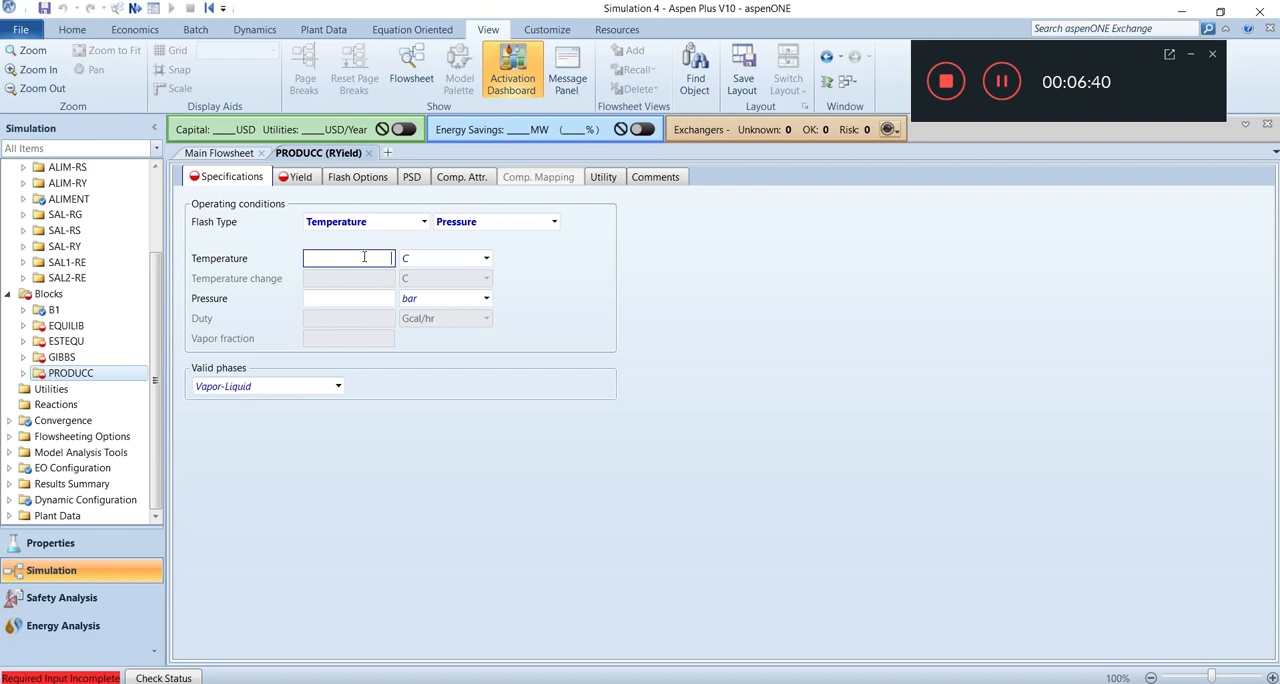
type("0")
left_click(362, 300)
type("1")
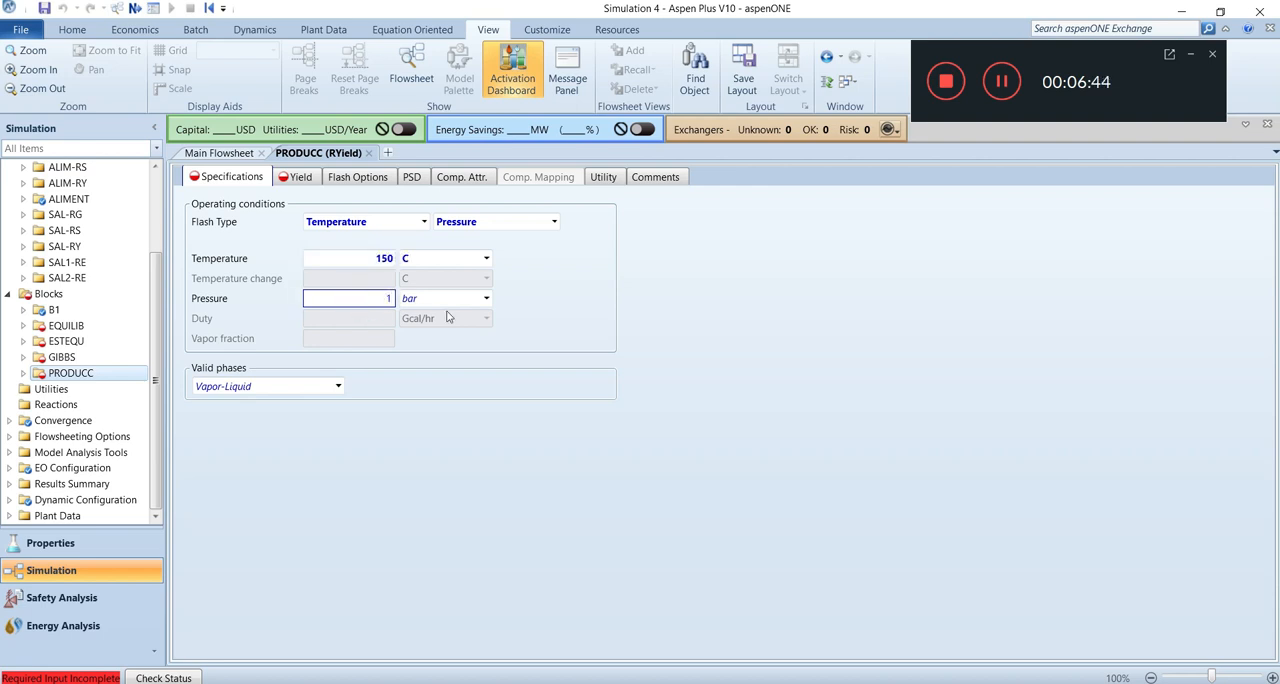
left_click(486, 298)
left_click_drag(497, 352, 491, 343)
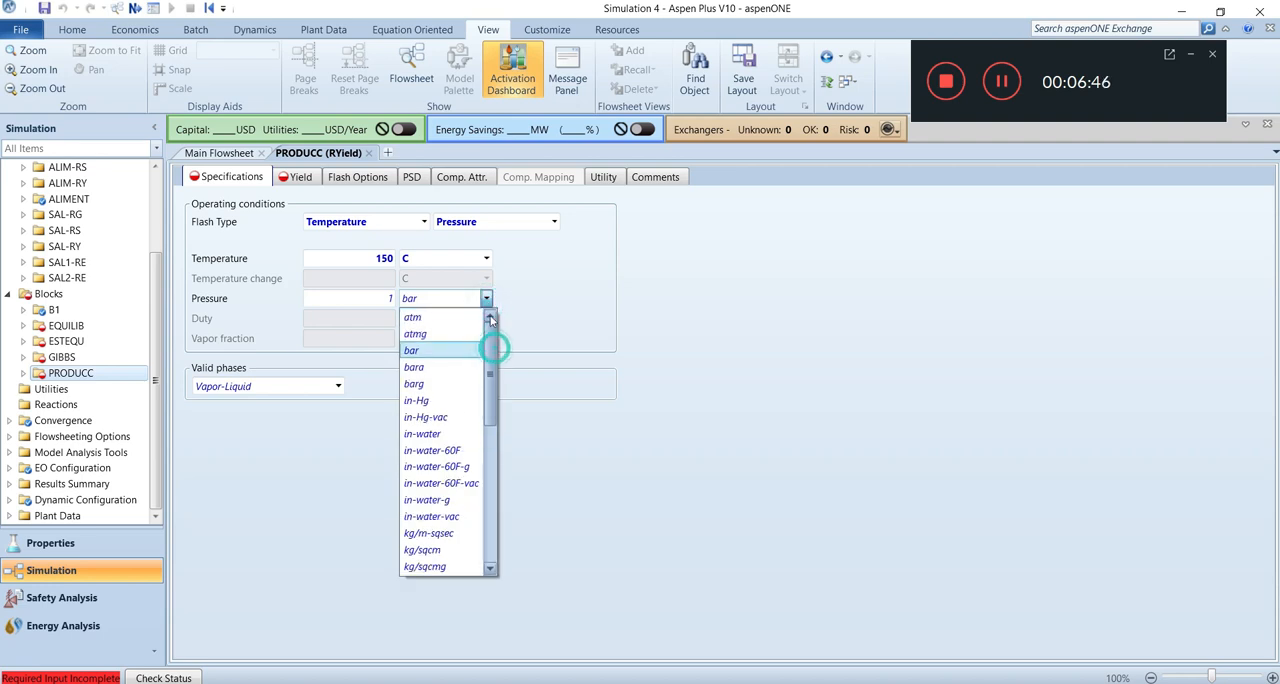
left_click(421, 319)
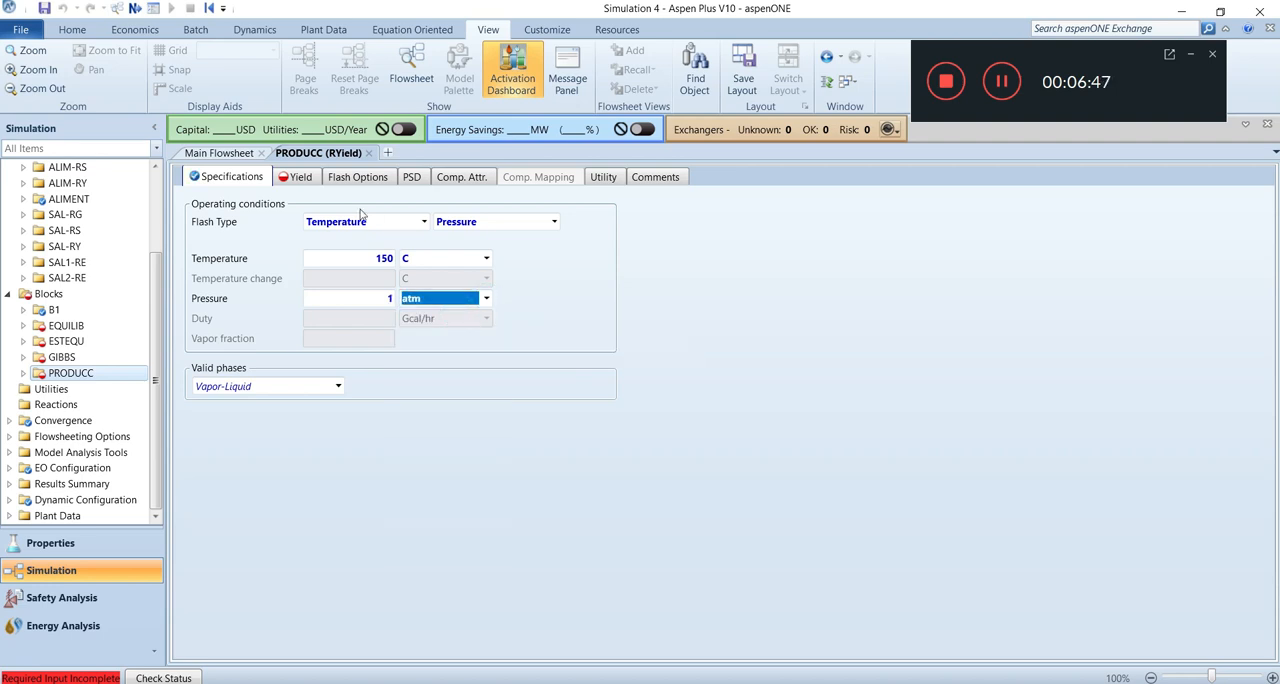
Add METANOL, HIDROGEN and MONOXIDO to the component yields table of the PRODUCC block.
left_click(293, 178)
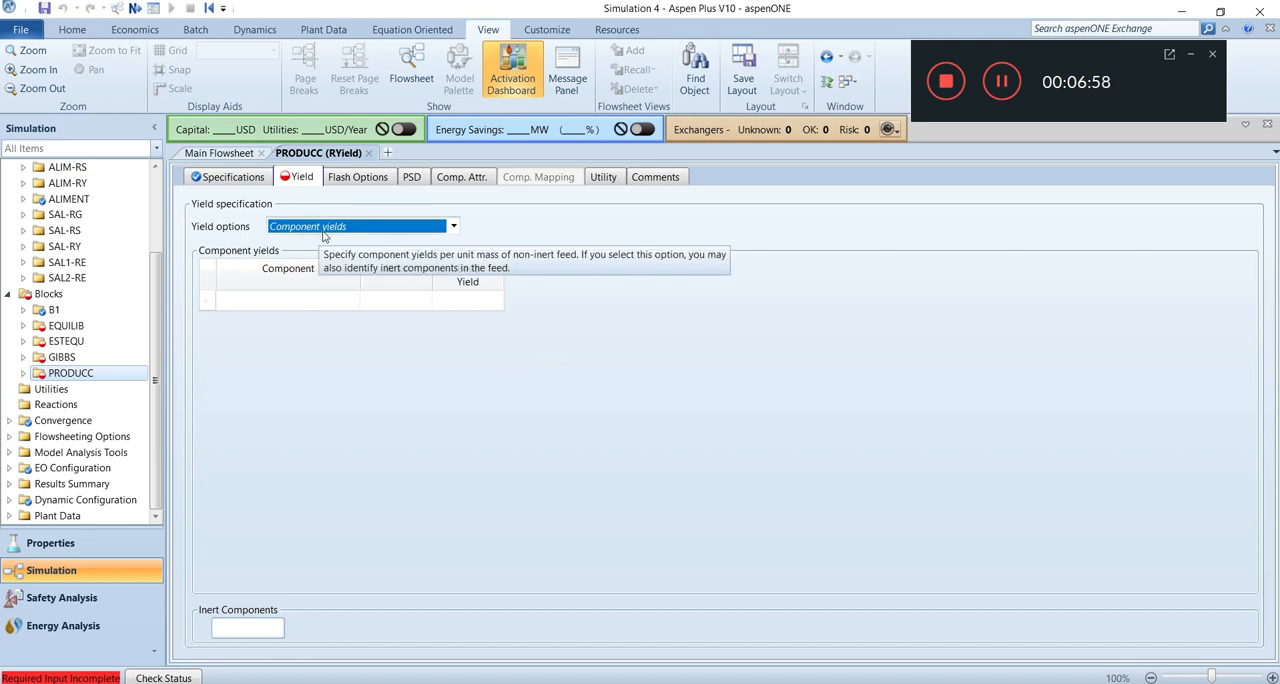
left_click(320, 301)
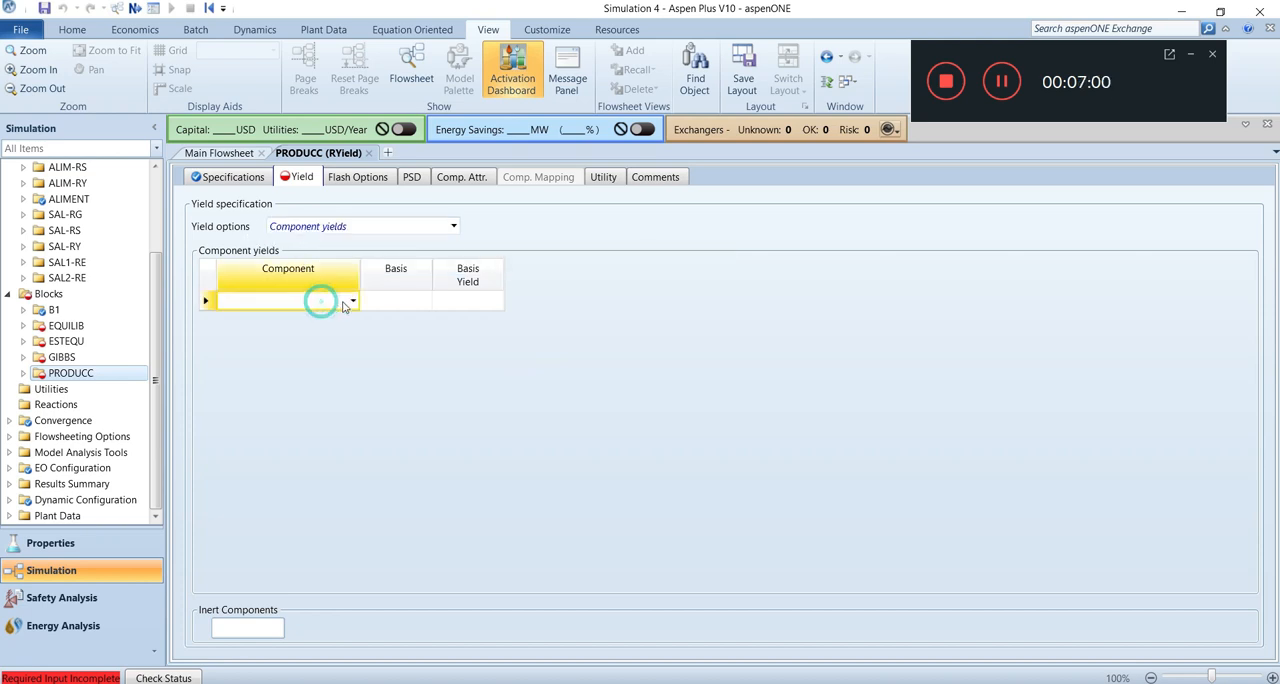
left_click(352, 301)
left_click(289, 318)
left_click(320, 320)
left_click(353, 320)
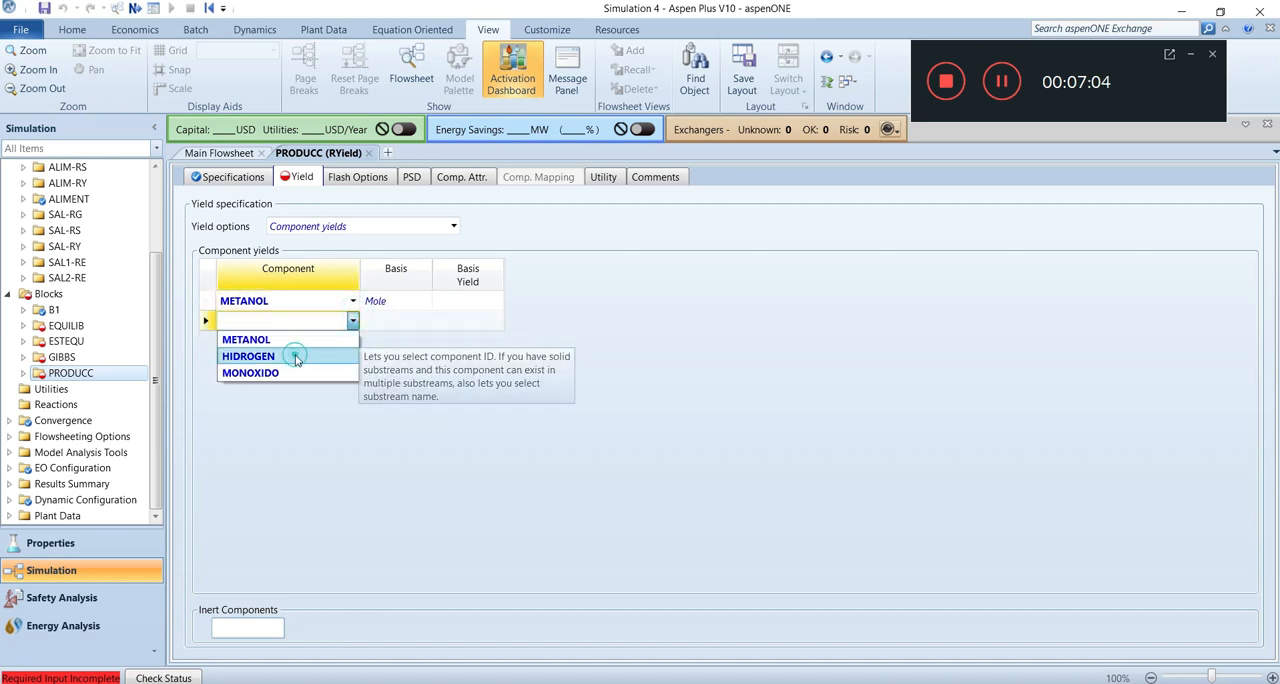
left_click(295, 357)
left_click(353, 340)
left_click(353, 340)
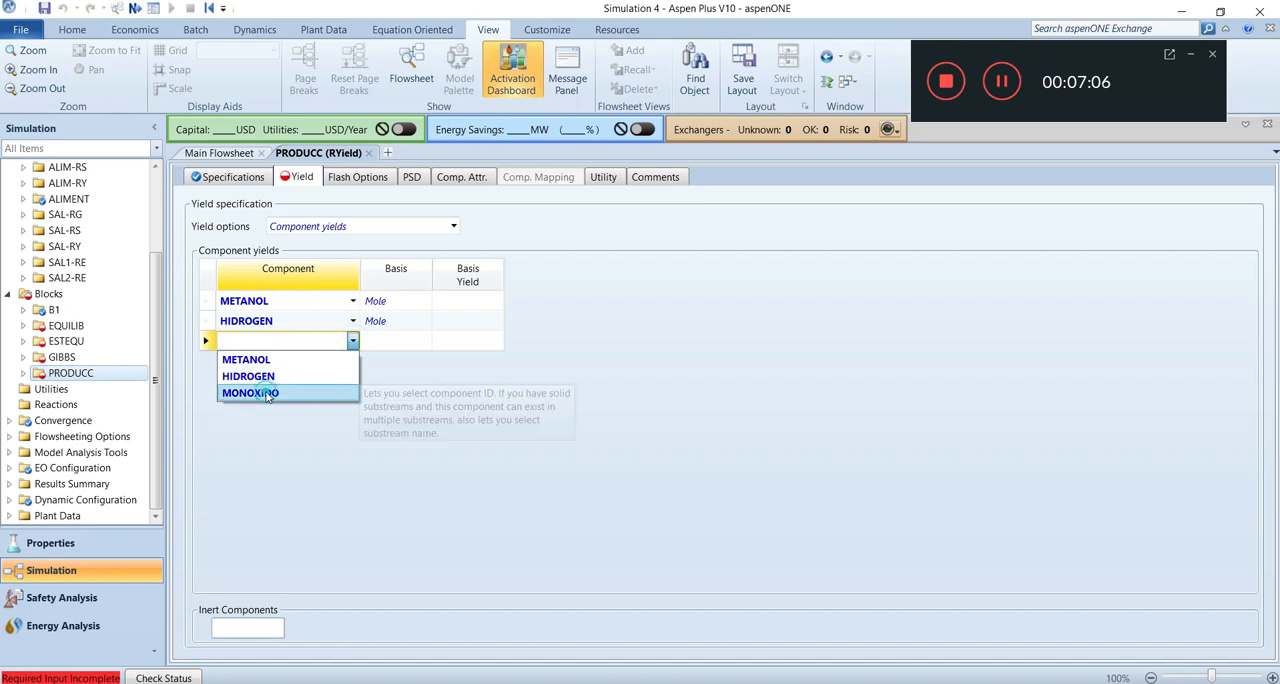
left_click(267, 393)
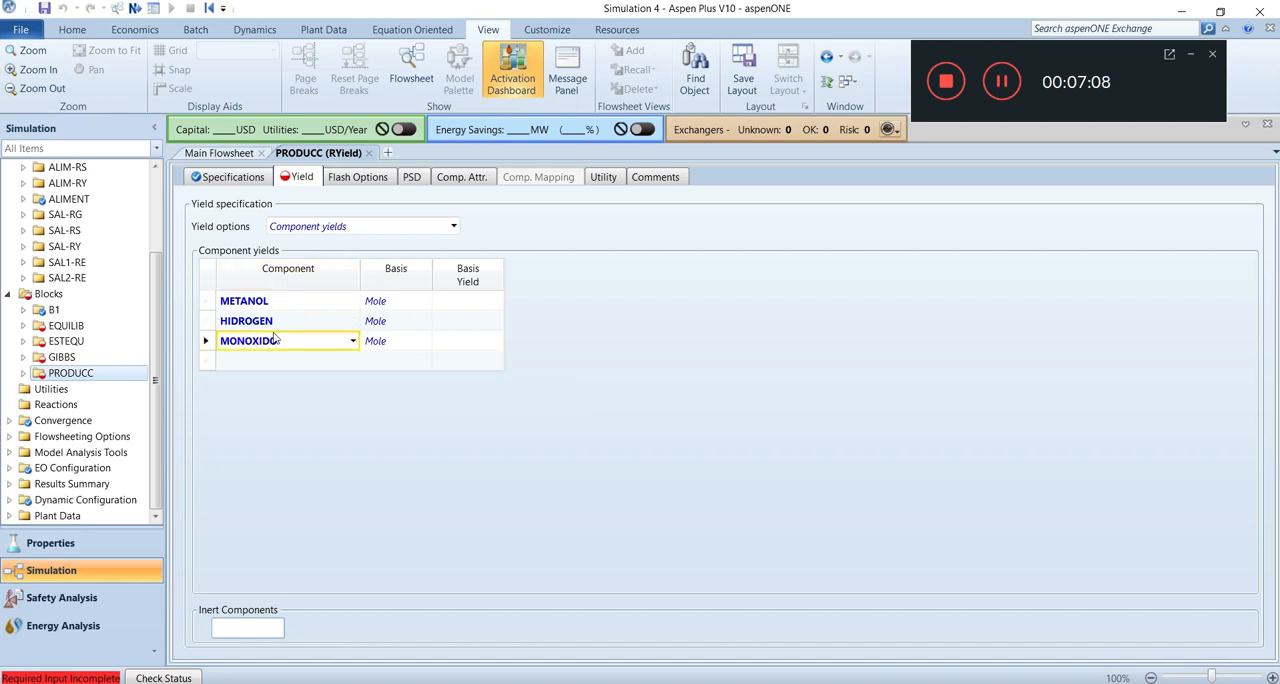
Set the PRODUCC component yields on a mole basis to 0.61388 for METANOL, 7.45262 for HIDROGEN and 3.72631 for MONOXIDO.
left_click(455, 302)
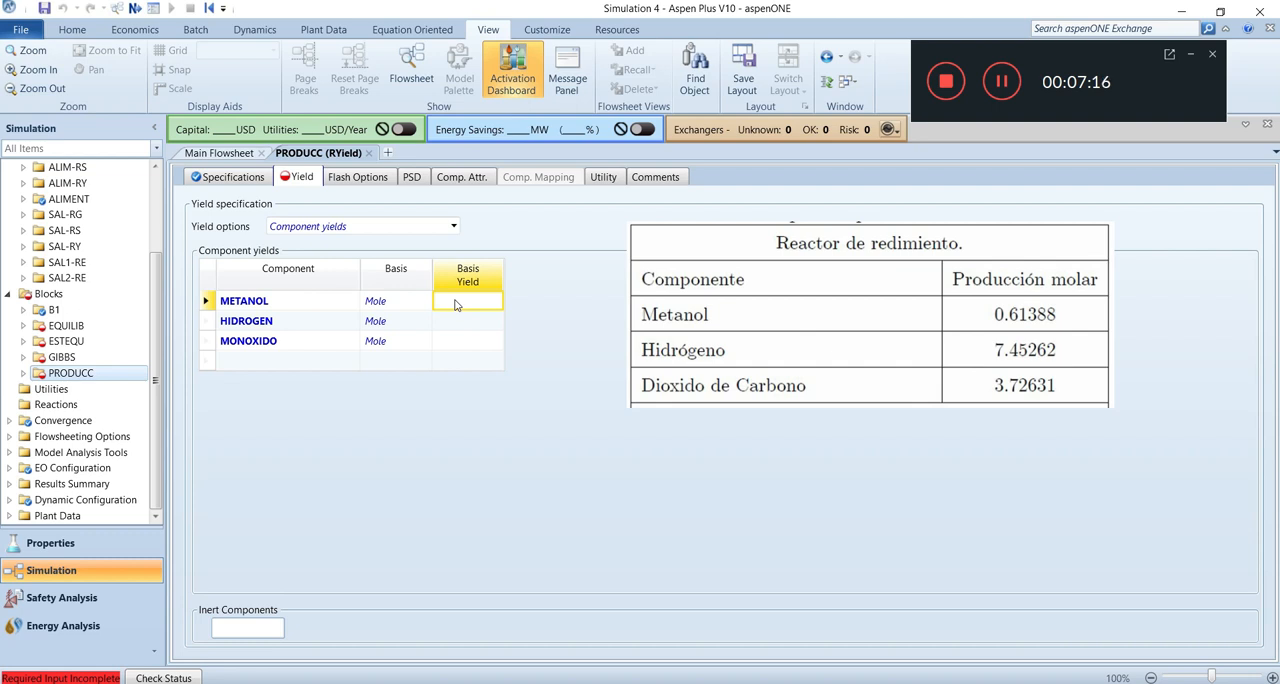
type("0.61388")
left_click(474, 320)
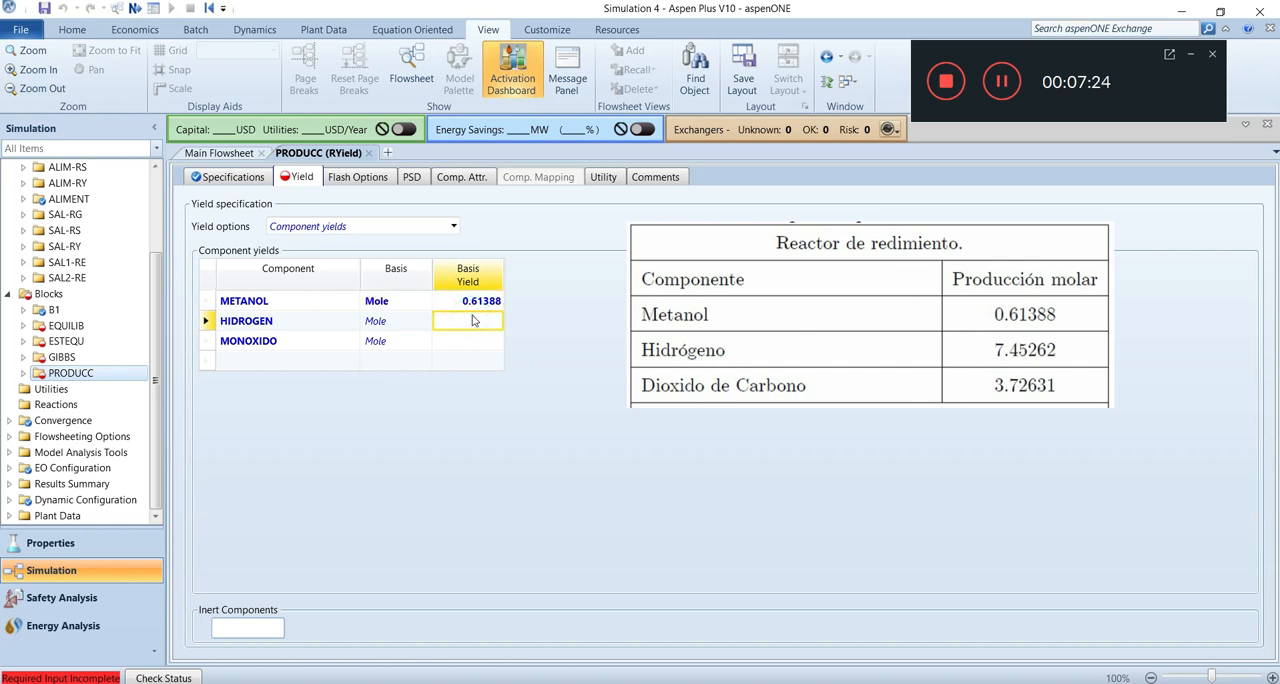
type("7.45262")
left_click(459, 346)
type("3.72")
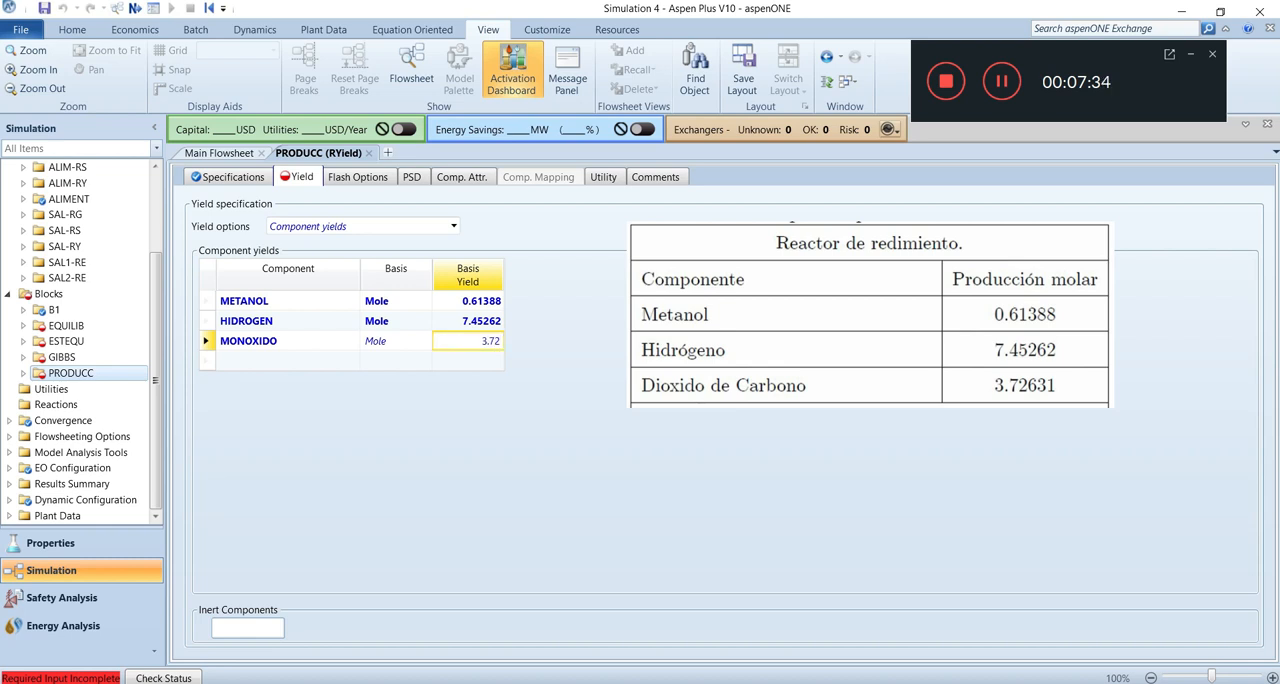
type("31")
type("6")
left_click(580, 408)
left_click(425, 300)
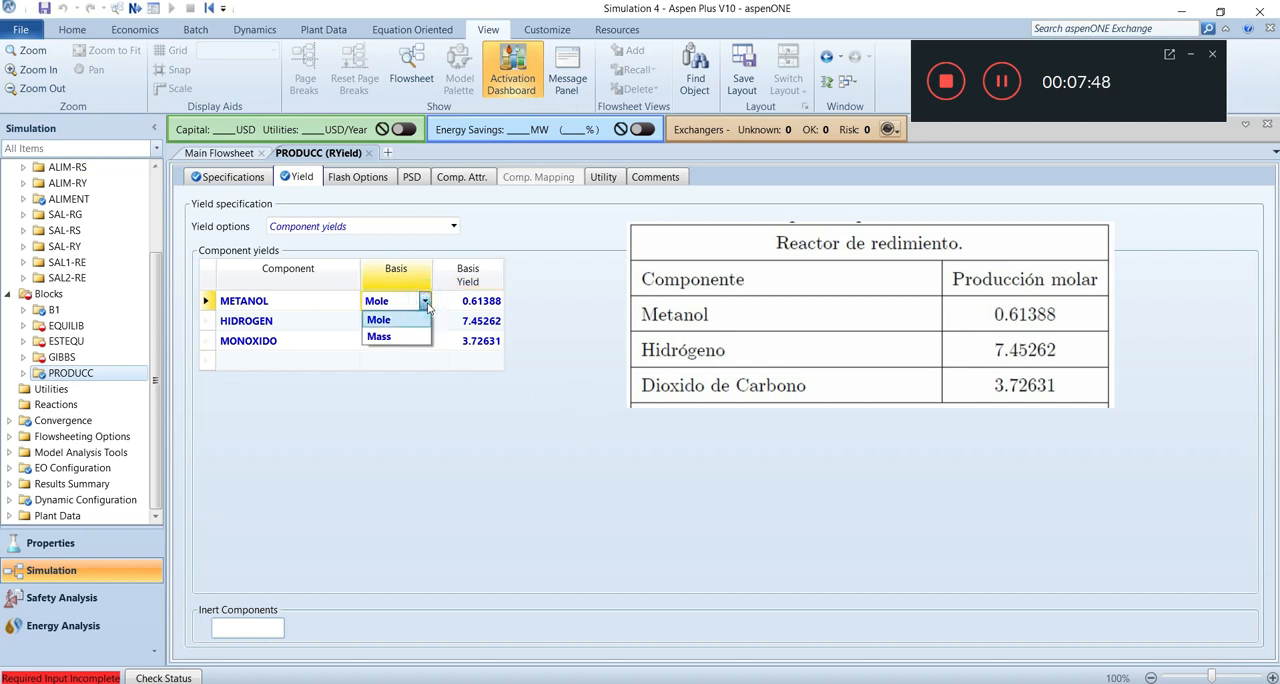
left_click(415, 301)
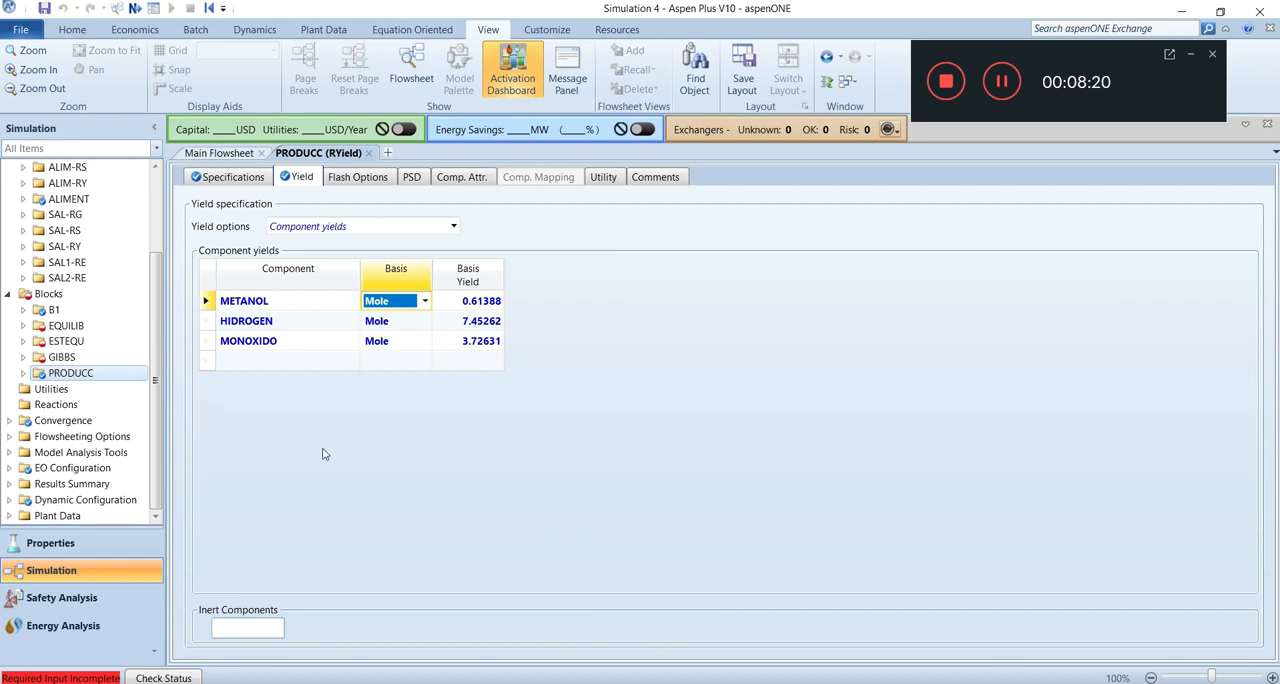
Set the GIBBS RGibbs block's operating pressure to 1 atm and temperature to 150 C.
left_click(60, 356)
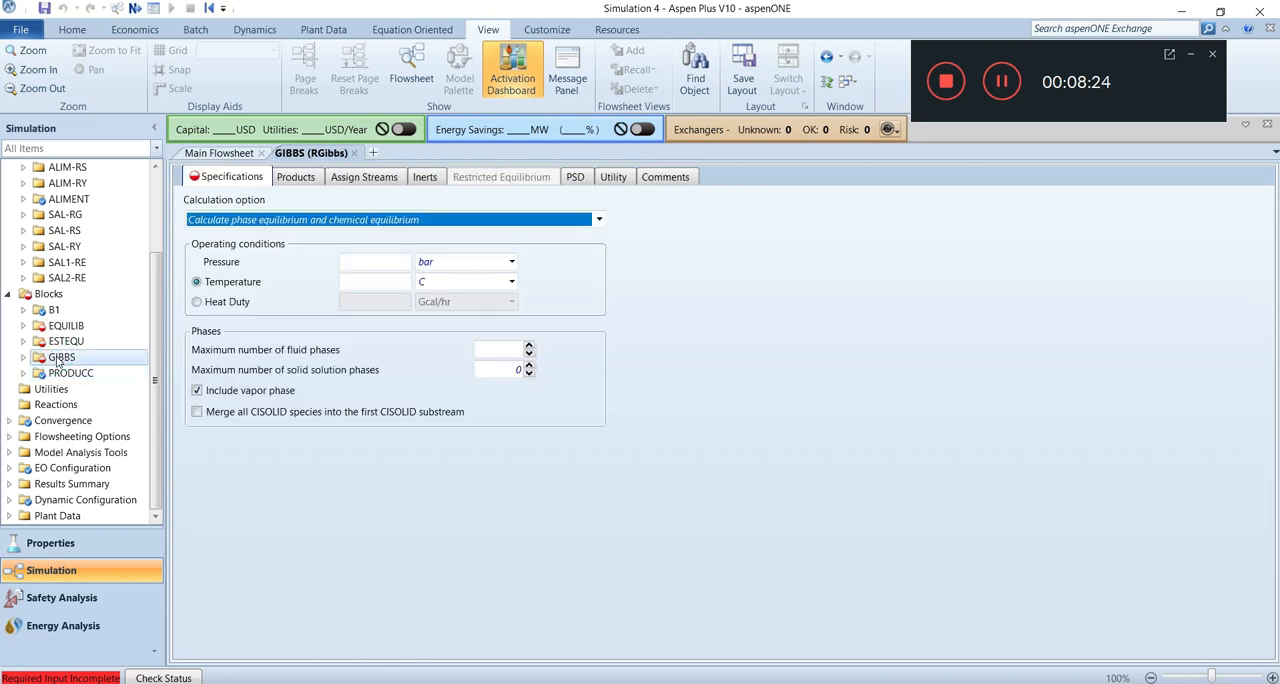
left_click(389, 261)
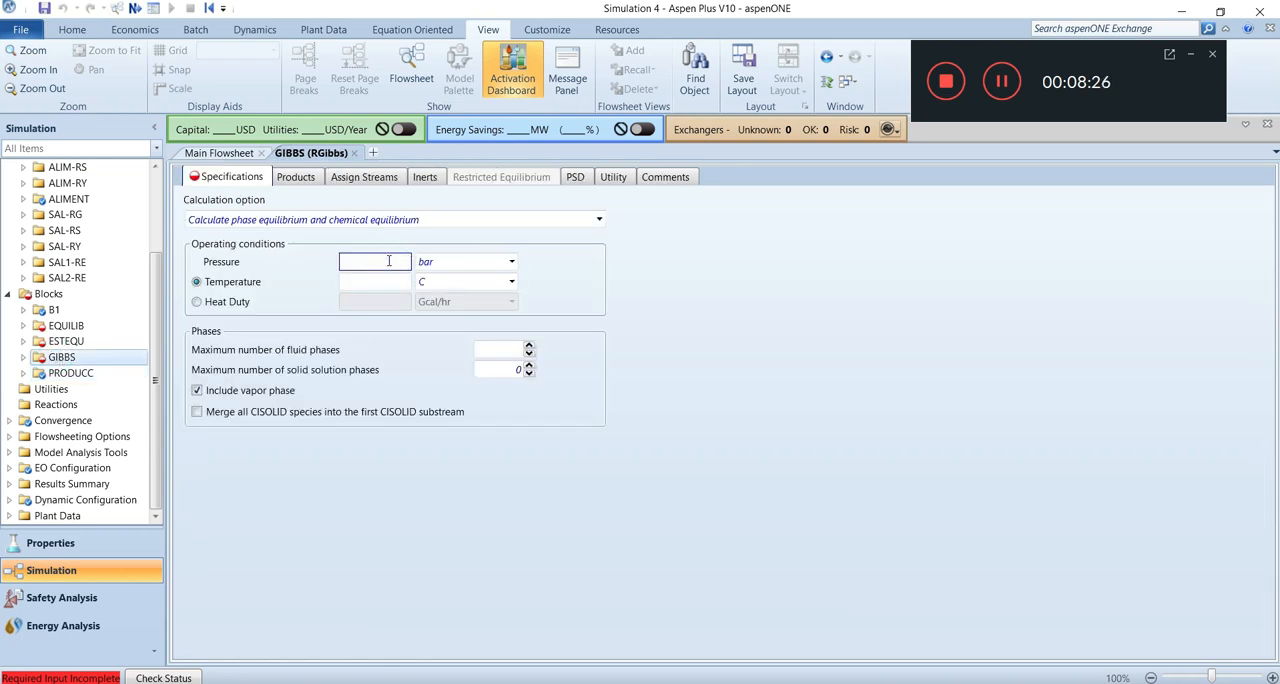
type("1")
left_click(511, 261)
left_click_drag(509, 330, 508, 315)
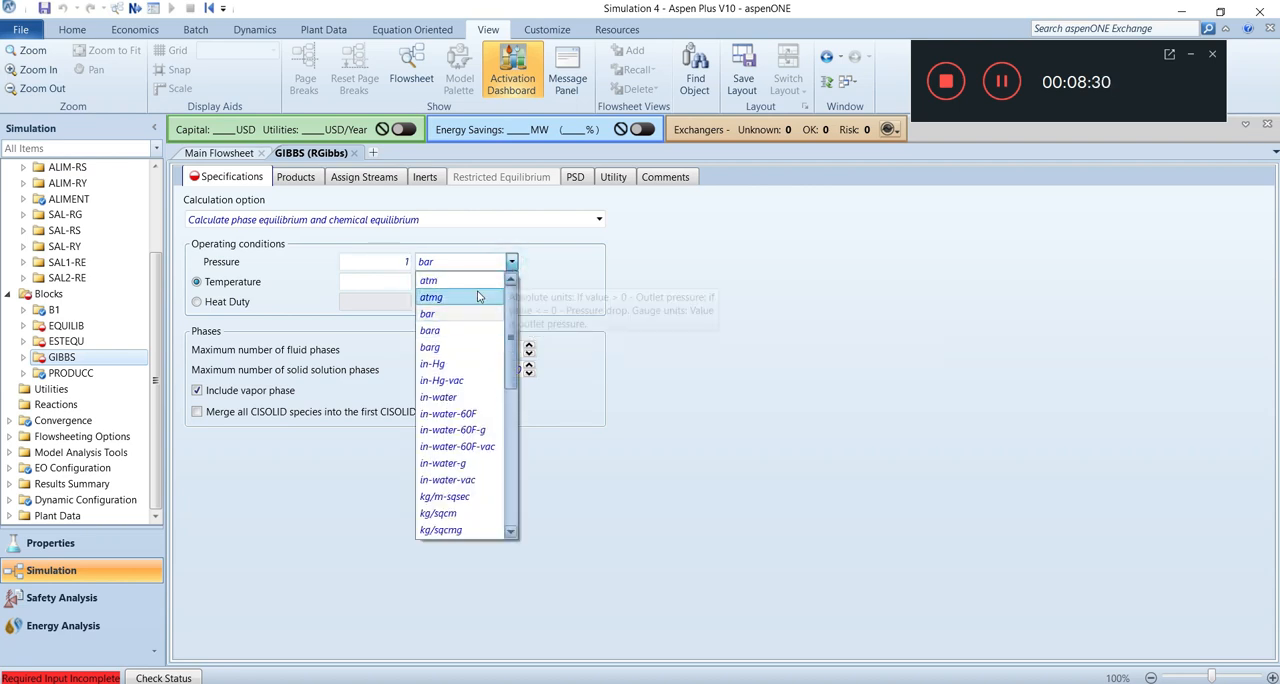
left_click(471, 285)
left_click(375, 282)
type("150")
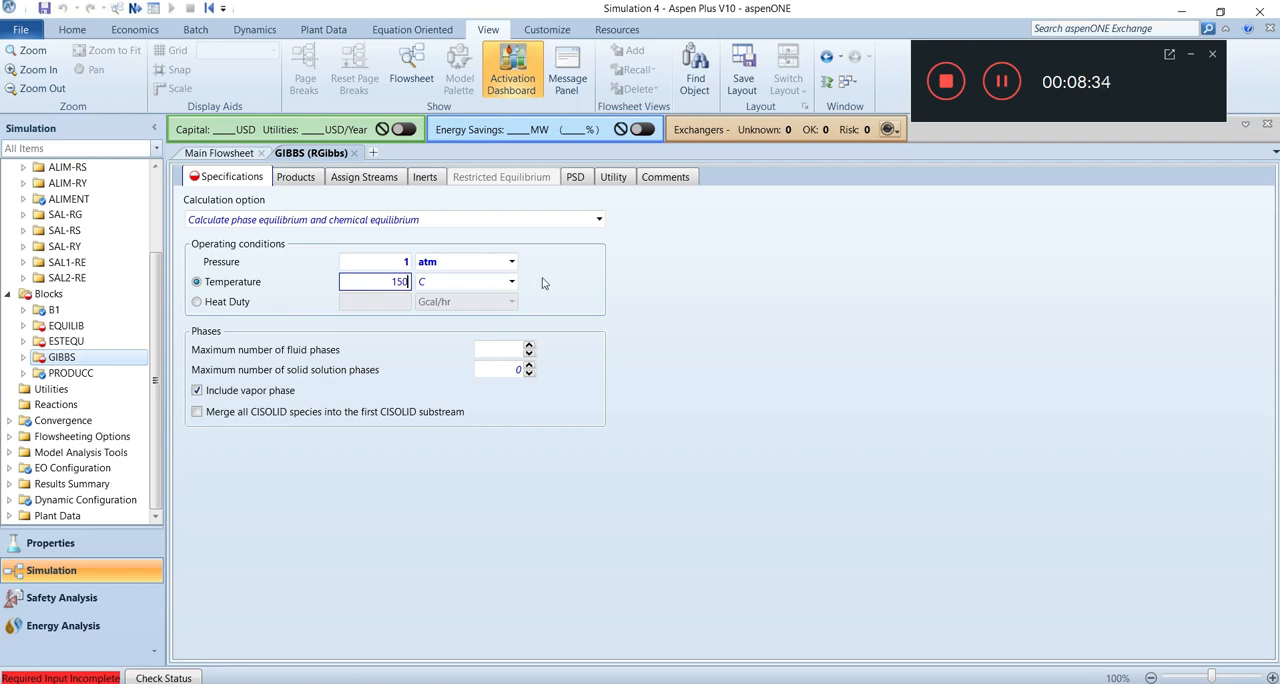
key("Return")
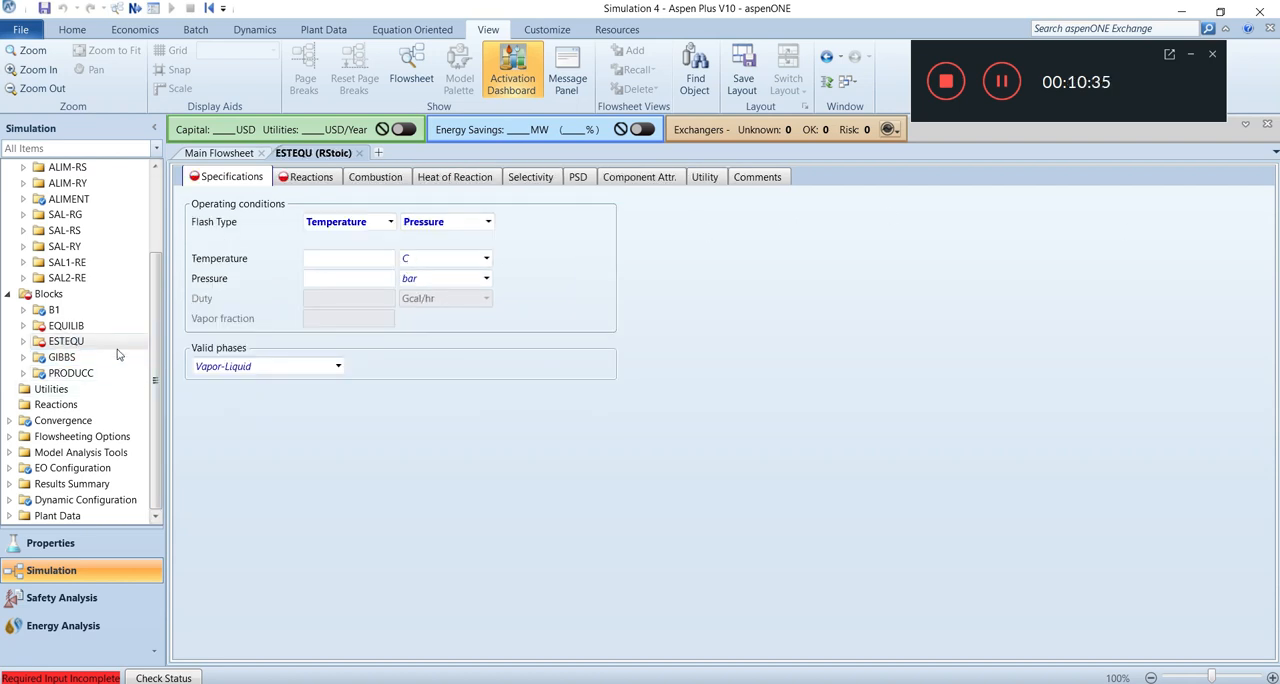
Set the EQUILIB REquil block's operating temperature to 150 C and pressure to 1 atm.
left_click(66, 327)
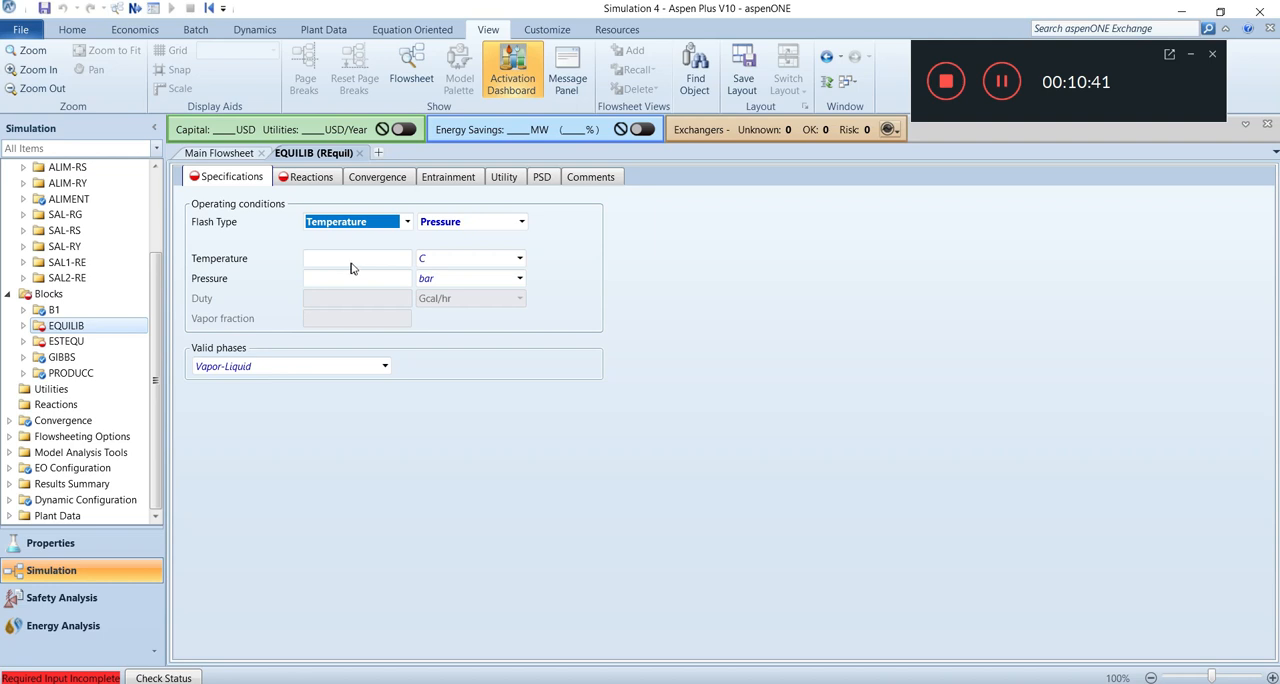
left_click(352, 261)
type("150")
left_click(380, 280)
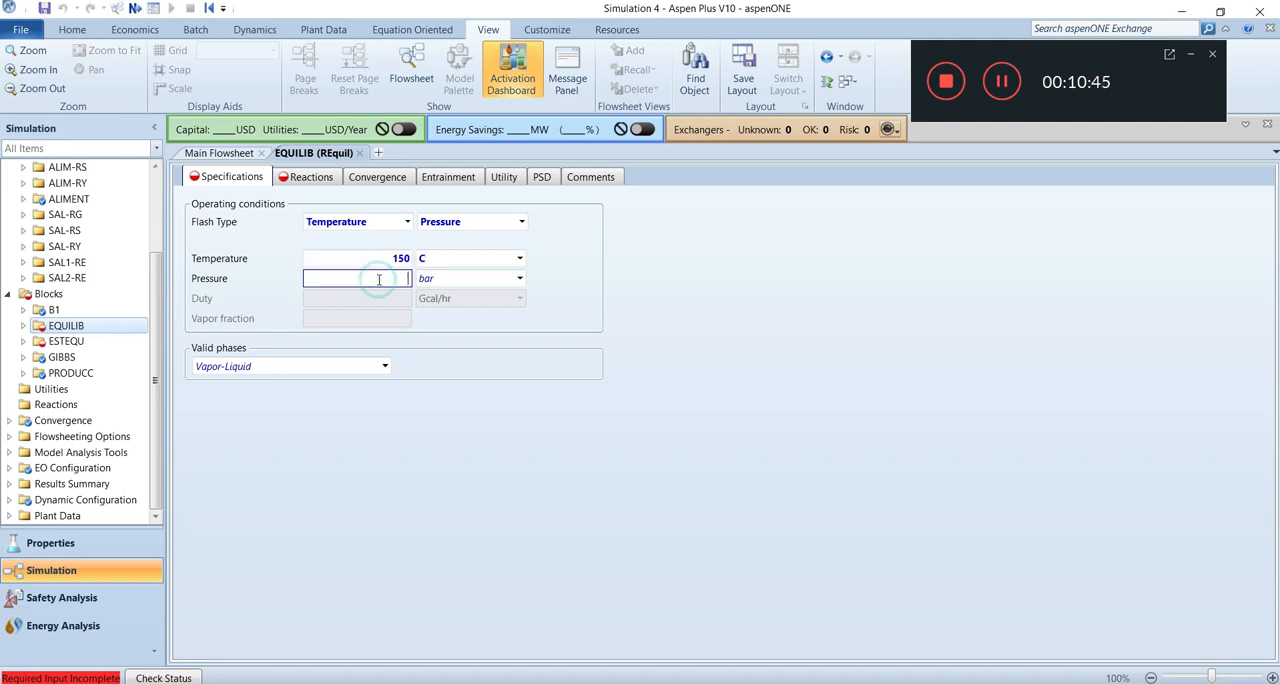
left_click(520, 279)
left_click_drag(516, 333, 516, 312)
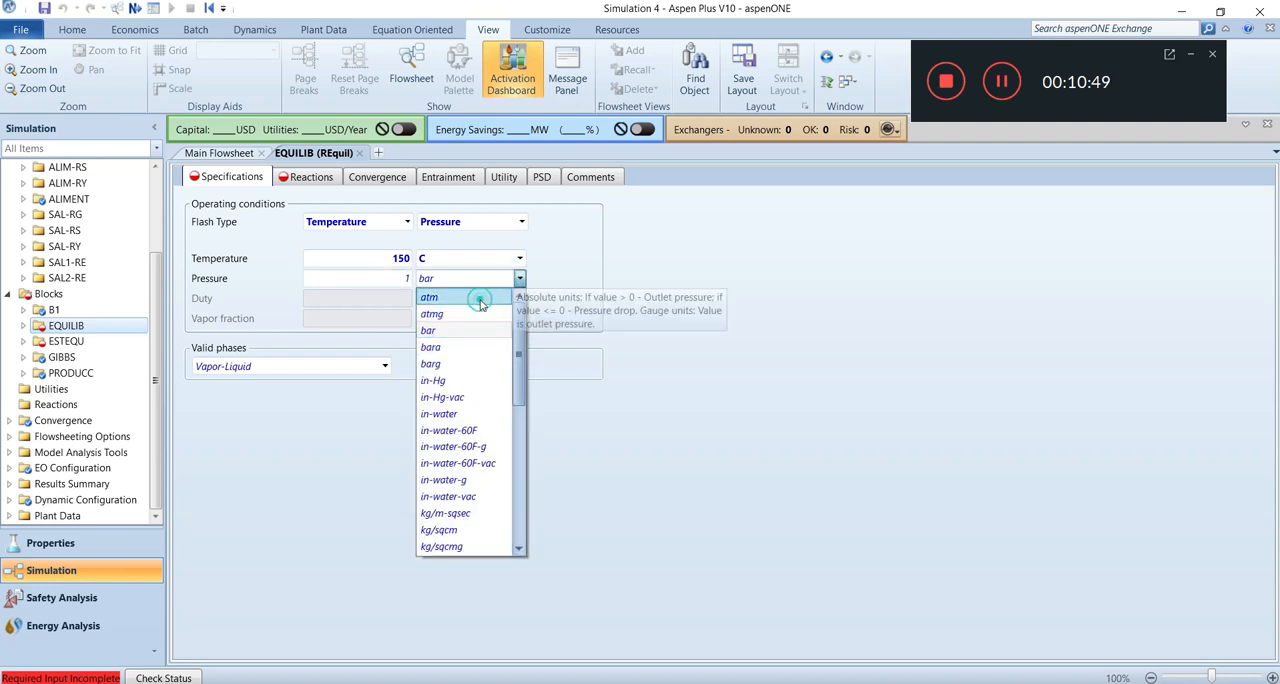
left_click(477, 297)
Create a reaction in the EQUILIB block with METANOL as reactant and HIDROGEN and MONOXIDO as products.
left_click(328, 178)
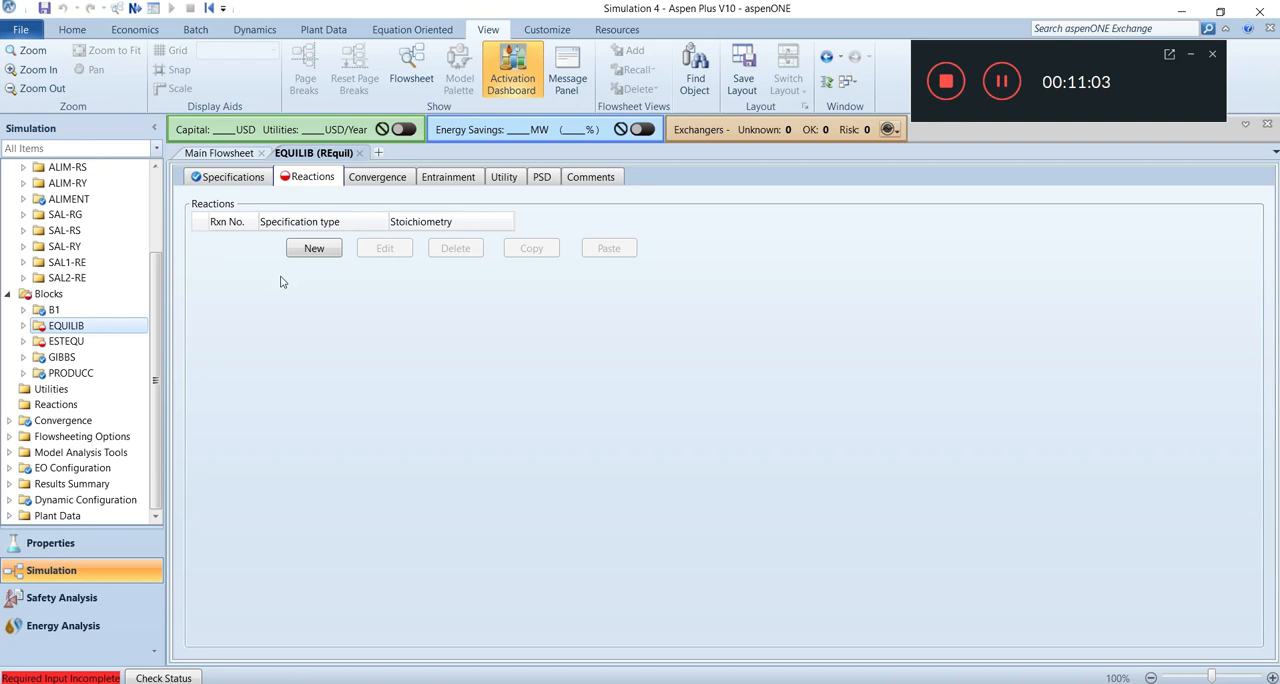
left_click(314, 247)
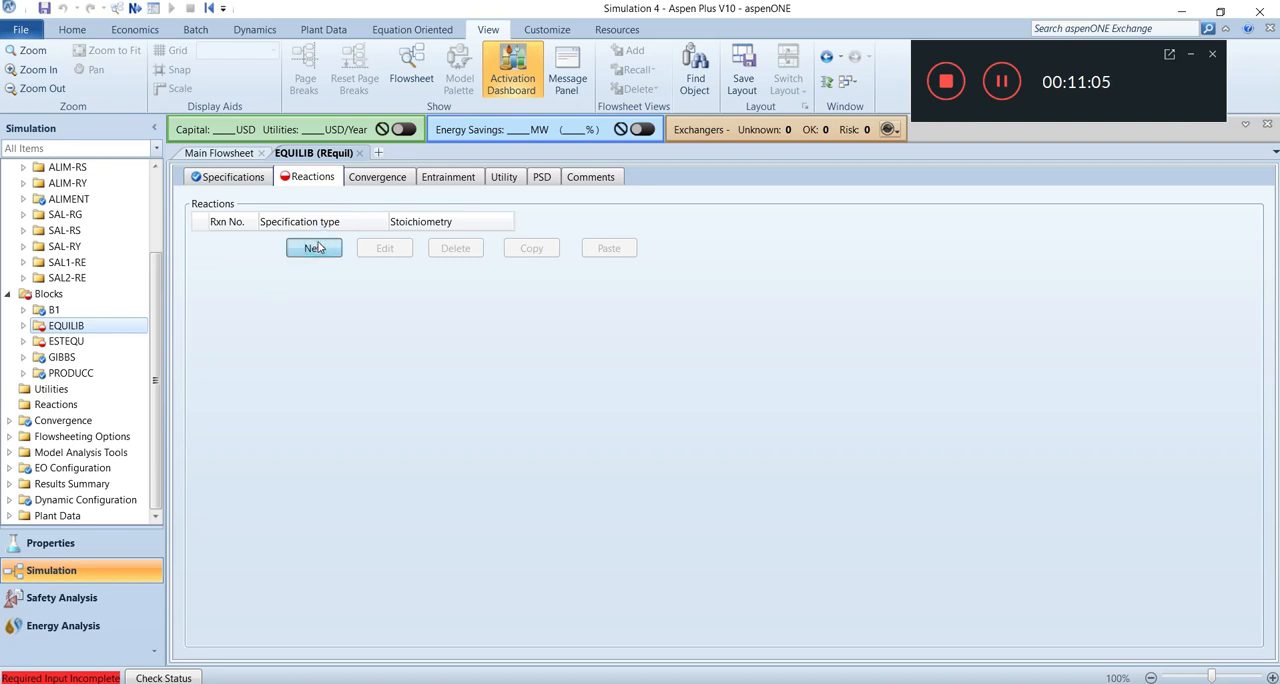
left_click(471, 256)
left_click(440, 275)
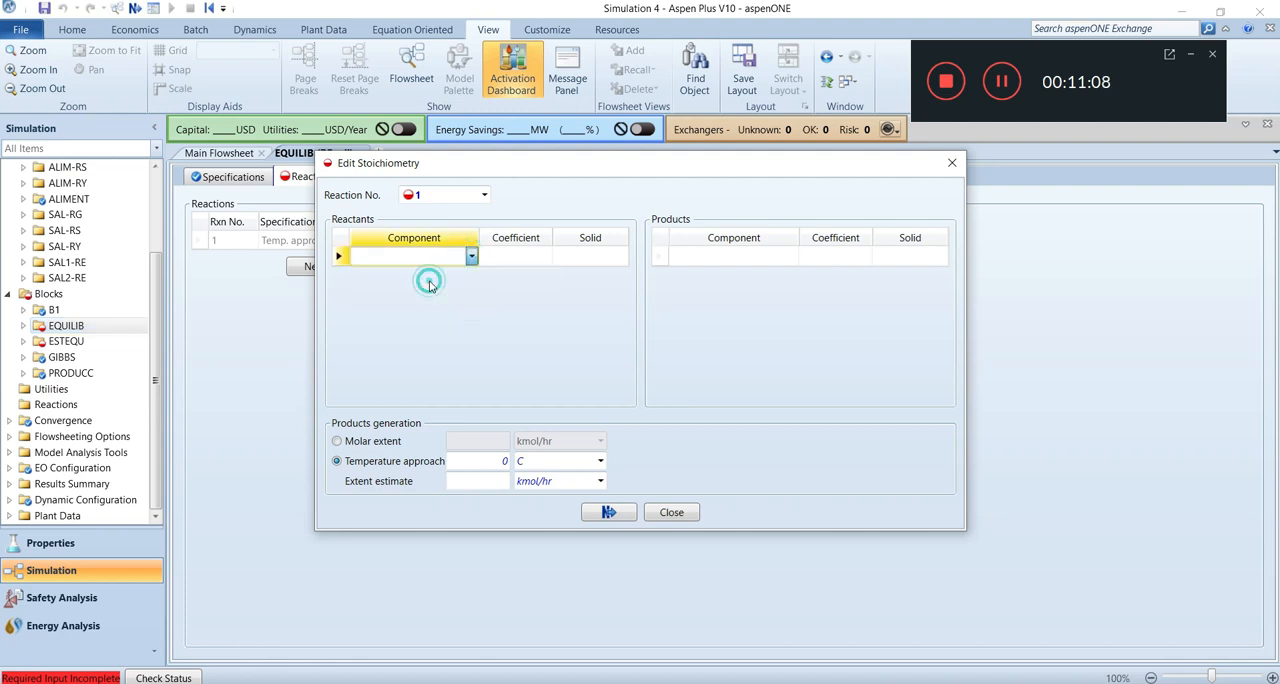
left_click(791, 256)
left_click(745, 289)
left_click(791, 276)
left_click(715, 325)
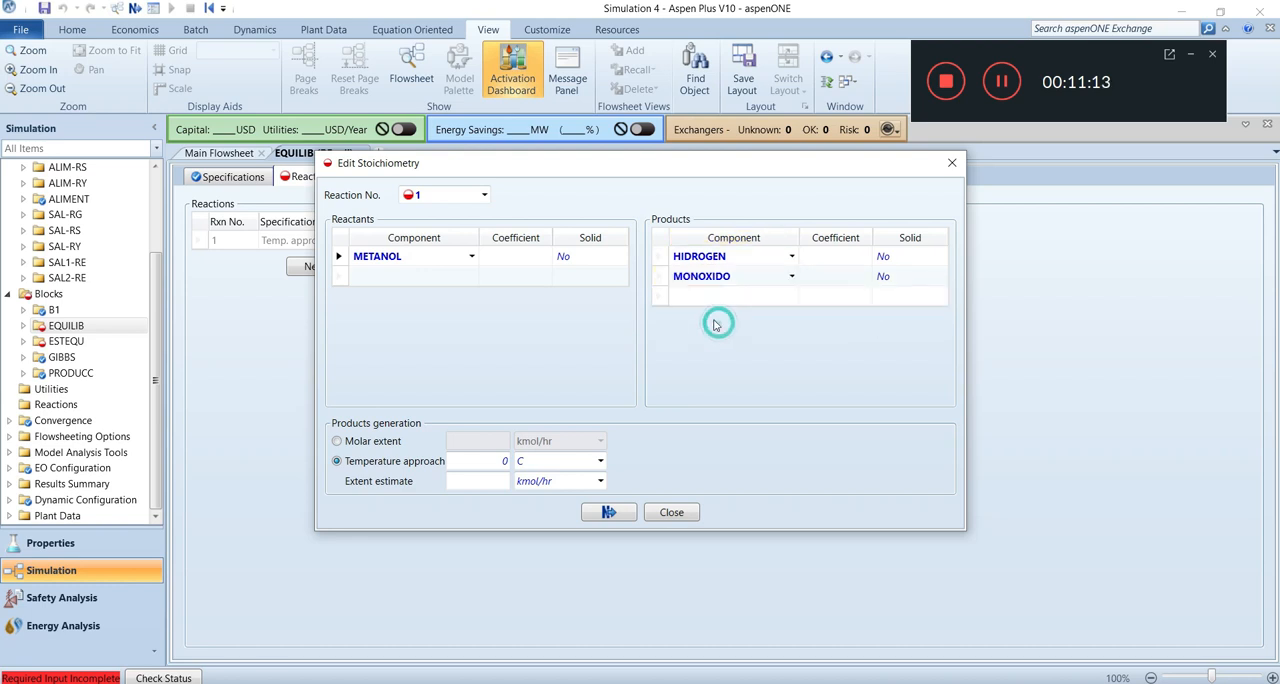
Set the EQUILIB reaction coefficients to -1 for METANOL, 2 for HIDROGEN and 1 for MONOXIDO.
left_click(528, 258)
type("1")
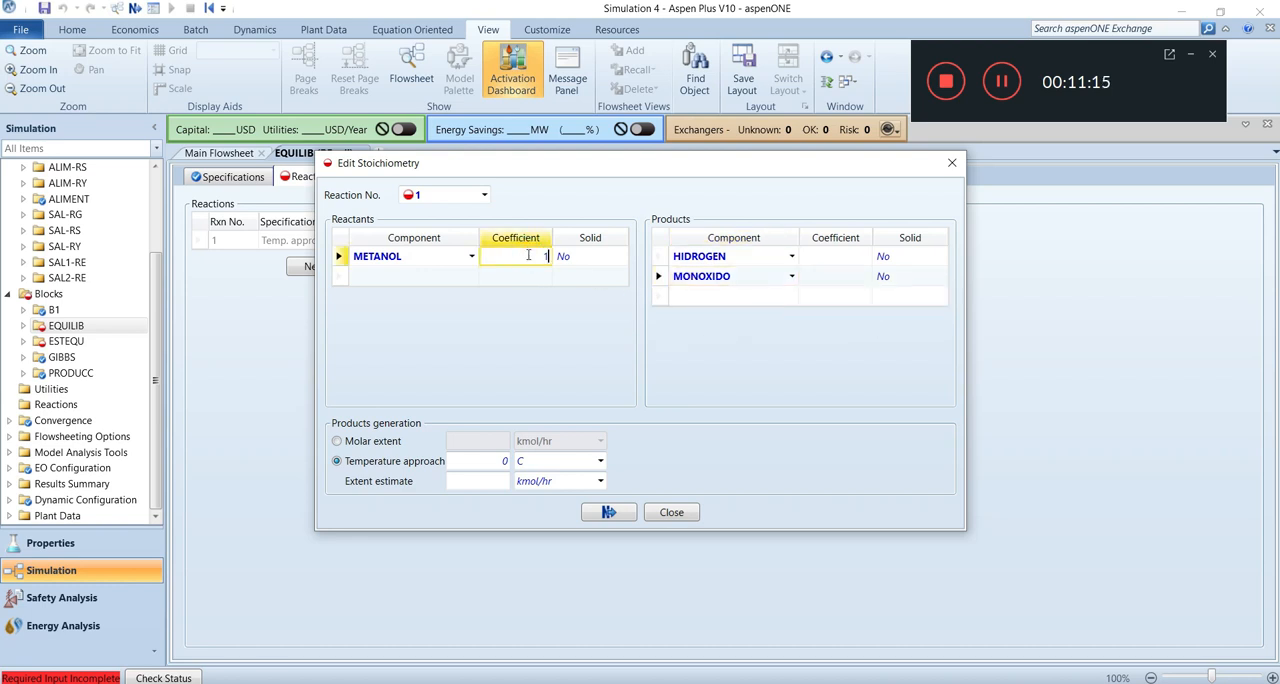
left_click(816, 256)
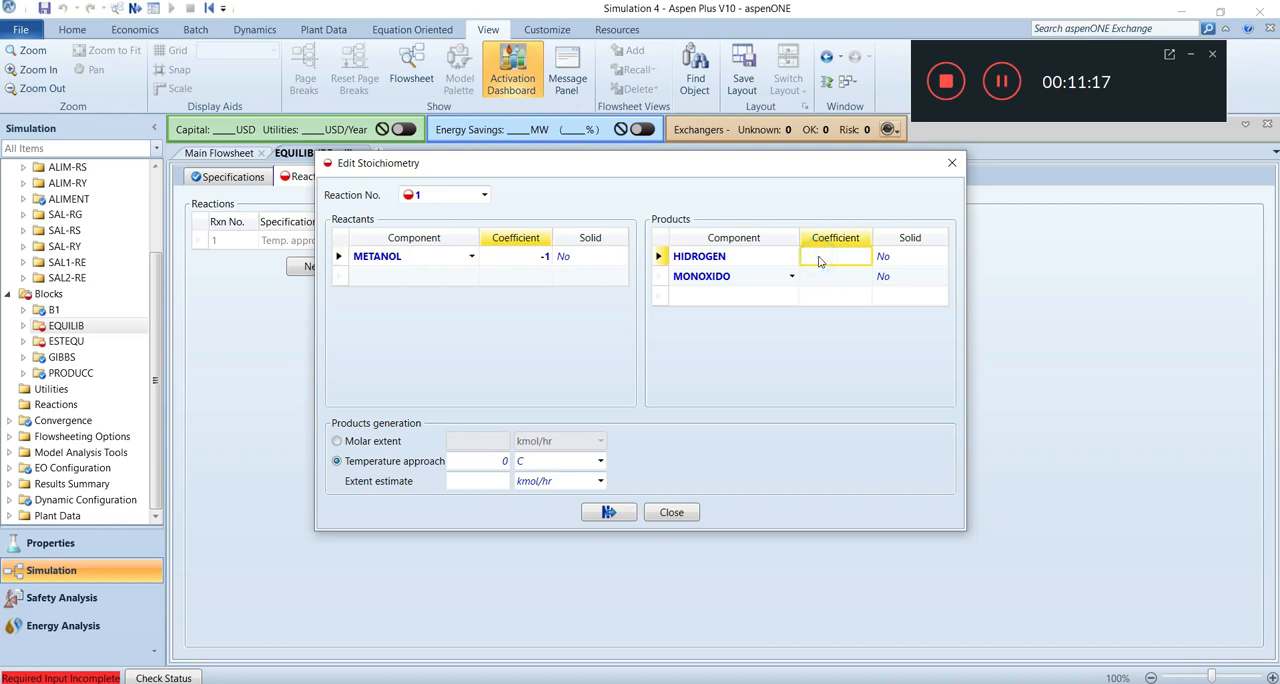
left_click(835, 281)
type("1")
left_click(763, 330)
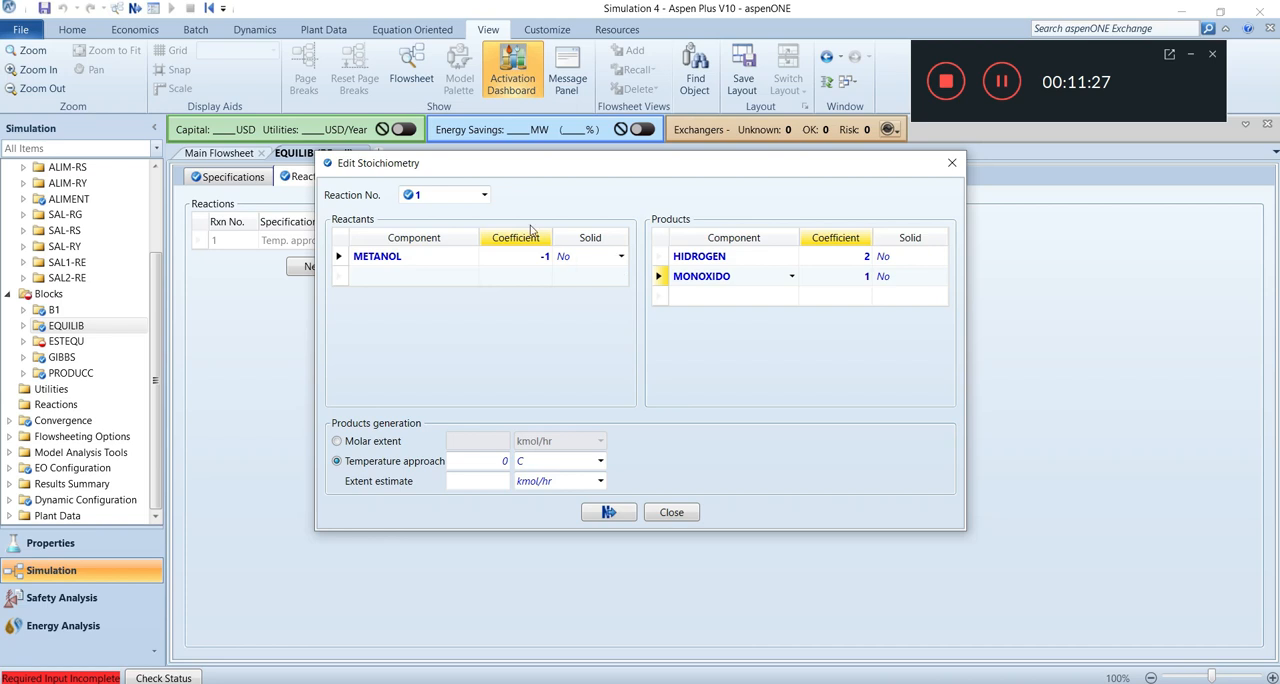
left_click(614, 516)
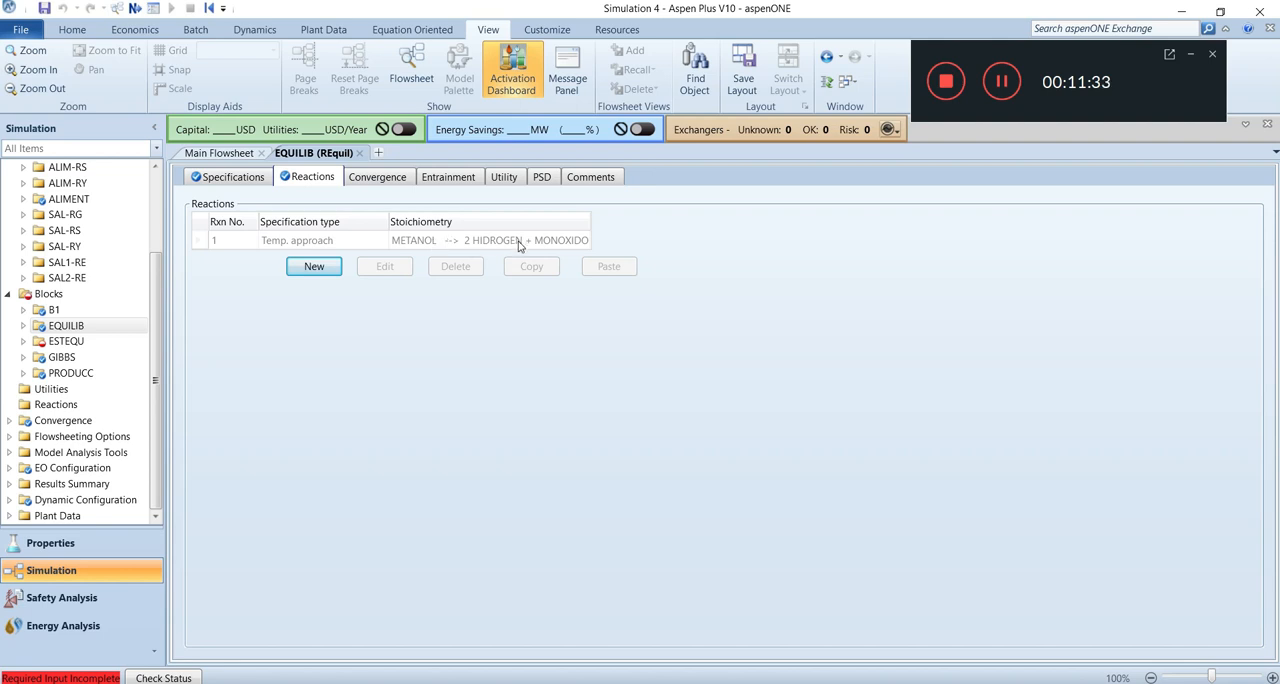
Set the ESTEQU RStoic block's operating temperature to 150 C and pressure to 1 atm.
double_click(66, 341)
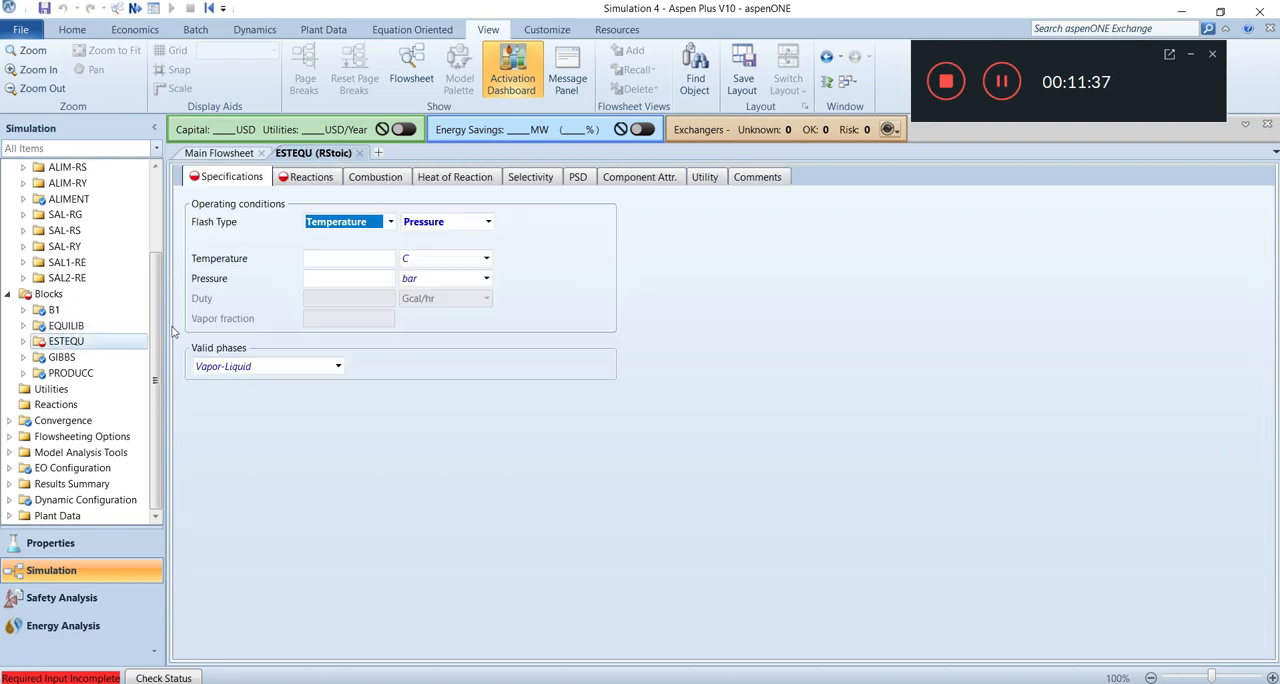
left_click(340, 258)
type("150")
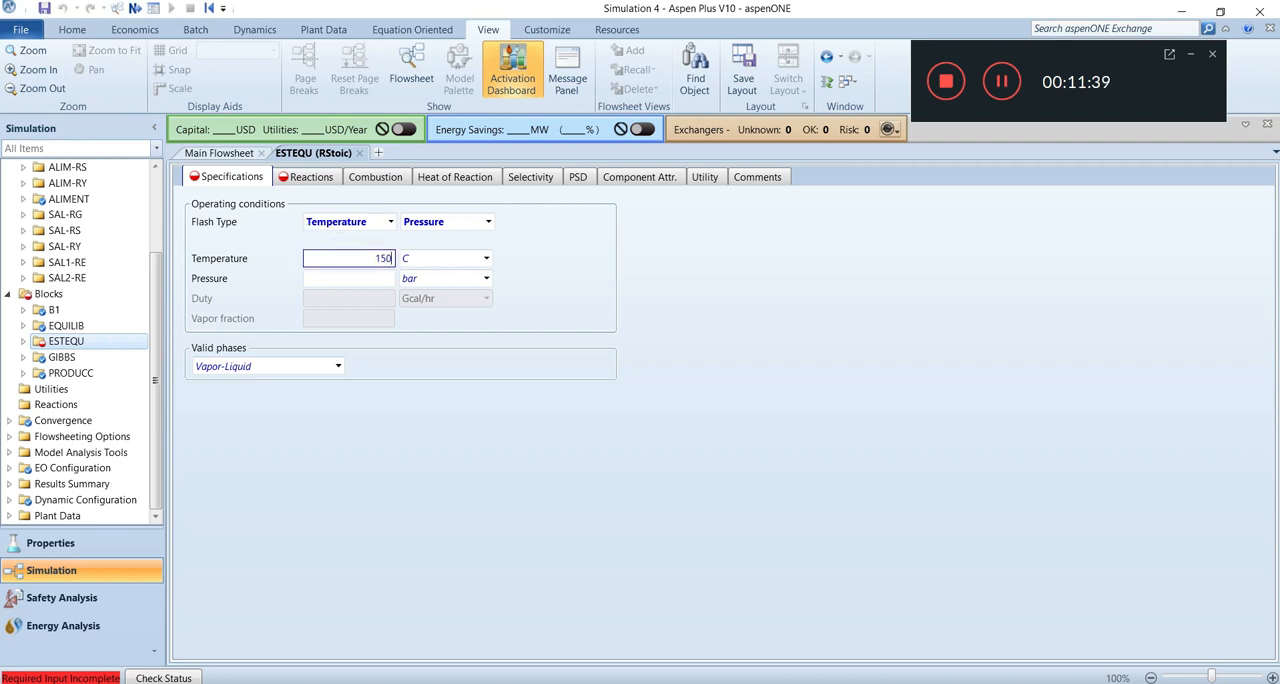
left_click(356, 280)
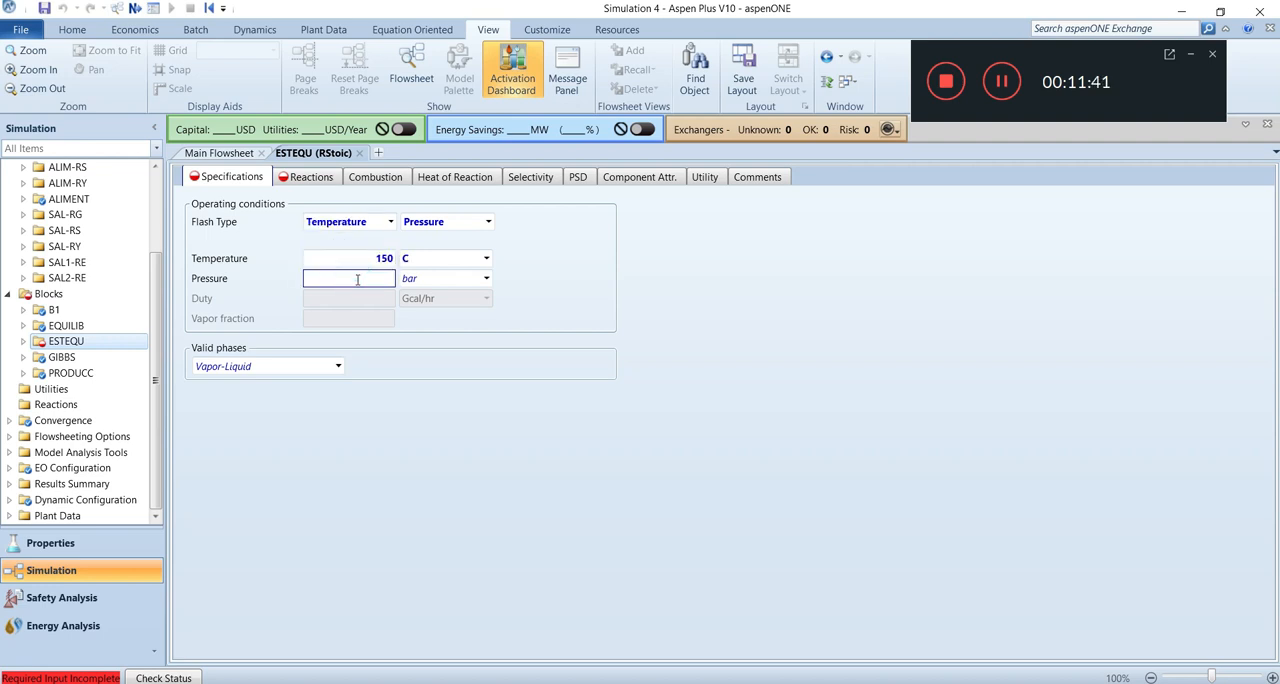
left_click(487, 278)
left_click_drag(491, 344, 489, 333)
left_click(459, 297)
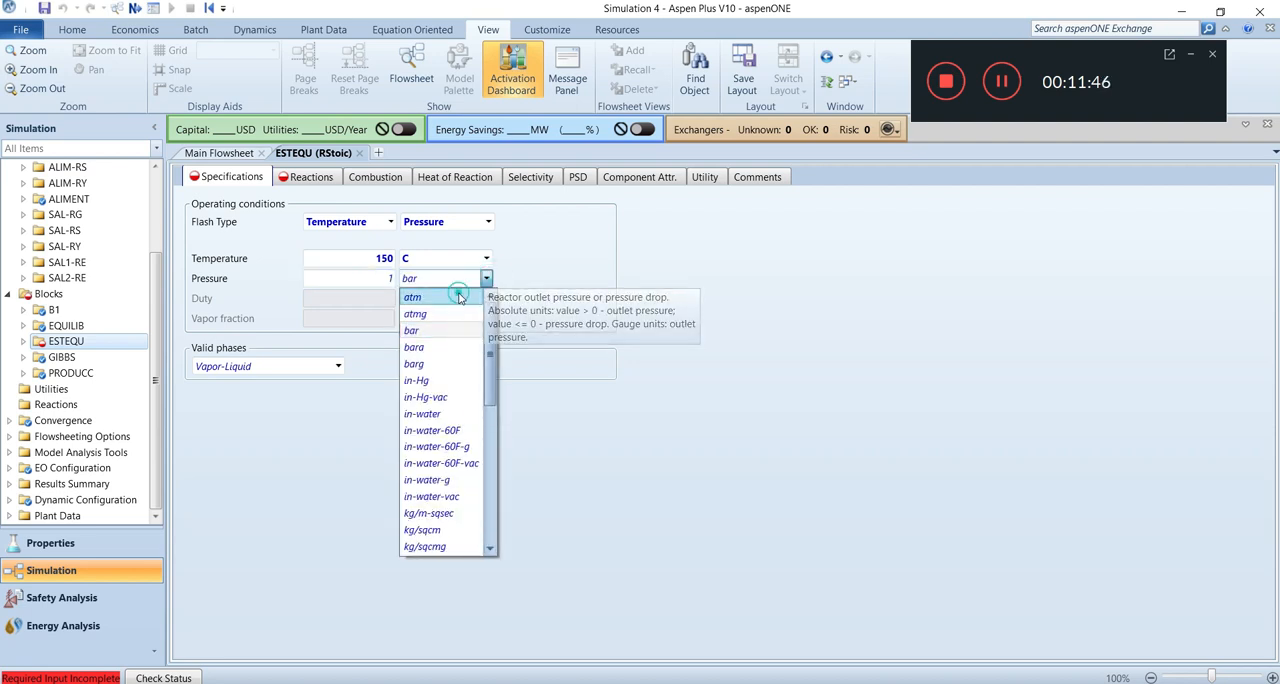
Create a reaction in the ESTEQU block with METANOL as reactant and HIDROGEN and MONOXIDO as products.
left_click(310, 180)
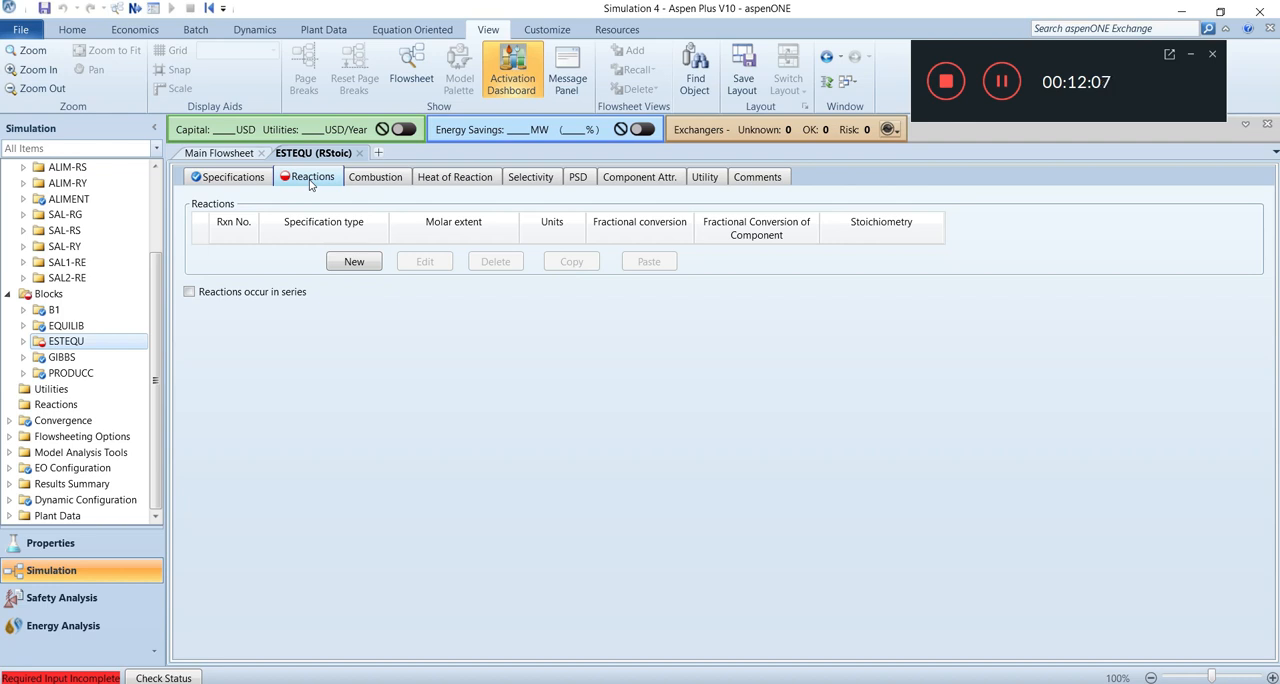
left_click(361, 268)
left_click(409, 280)
left_click(490, 281)
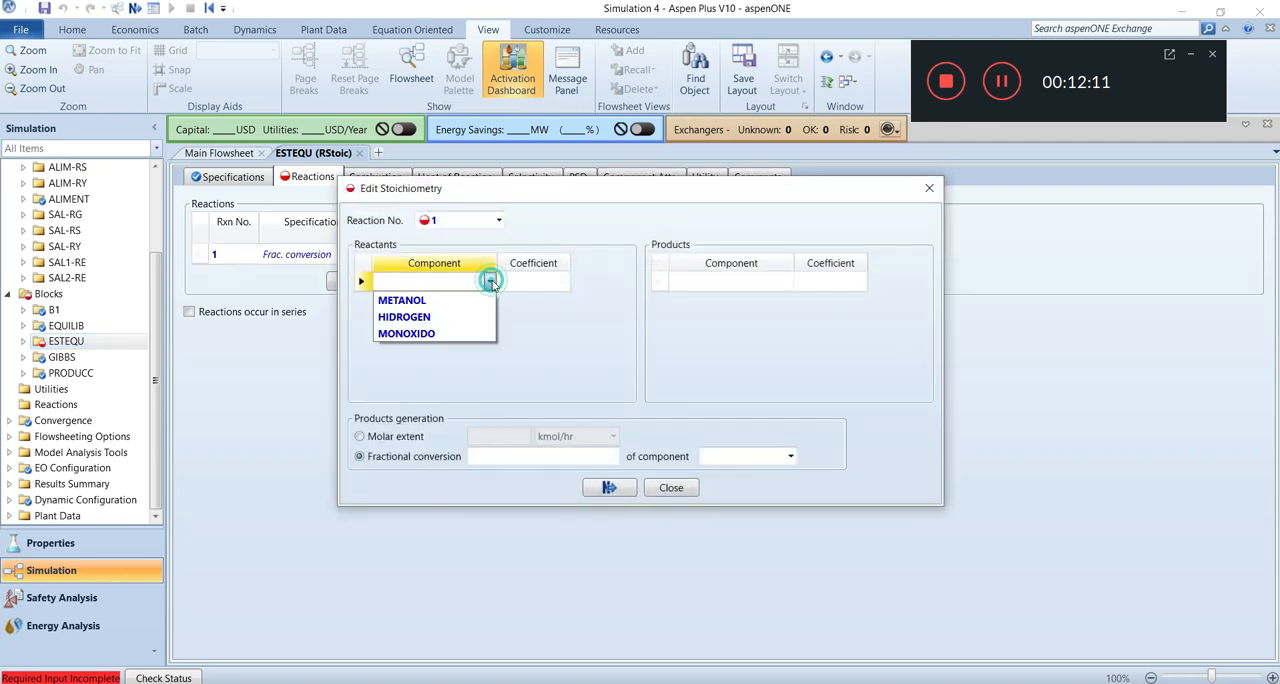
left_click(446, 304)
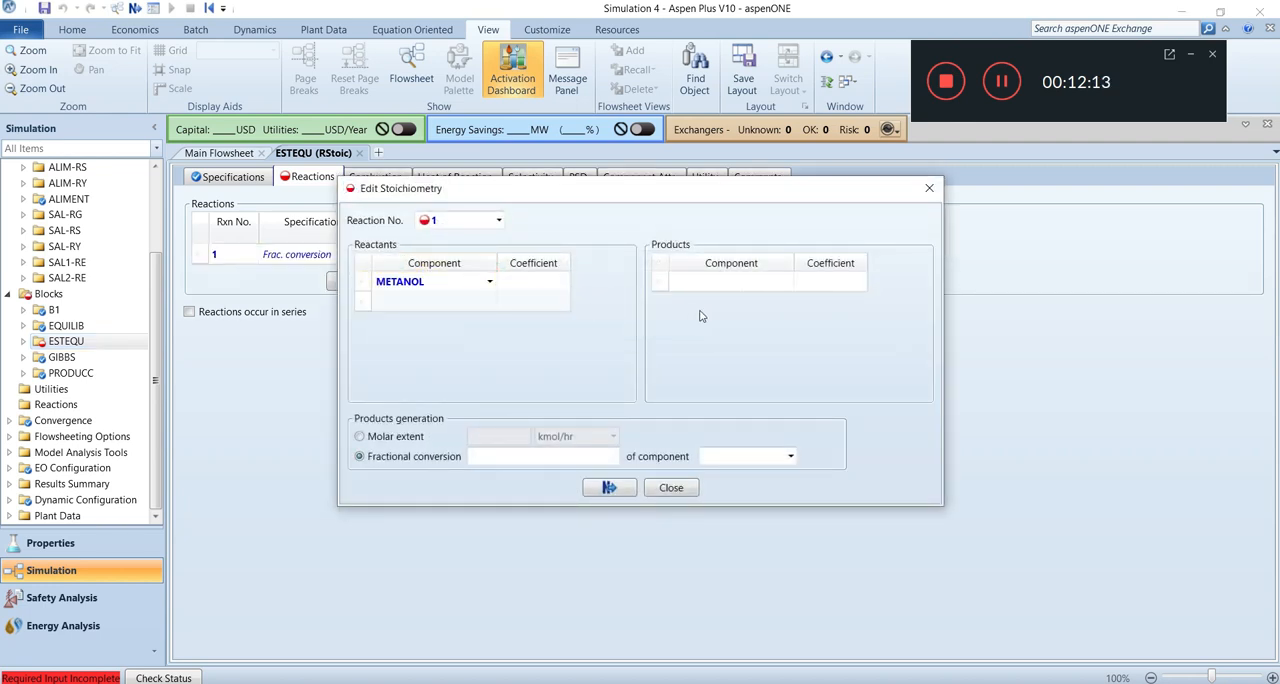
left_click(760, 281)
left_click(787, 281)
left_click(780, 316)
left_click(787, 302)
left_click(787, 301)
left_click(749, 354)
Set the ESTEQU reaction coefficients to -1 for METANOL, 2 for HIDROGEN and 1 for MONOXIDO.
left_click(544, 287)
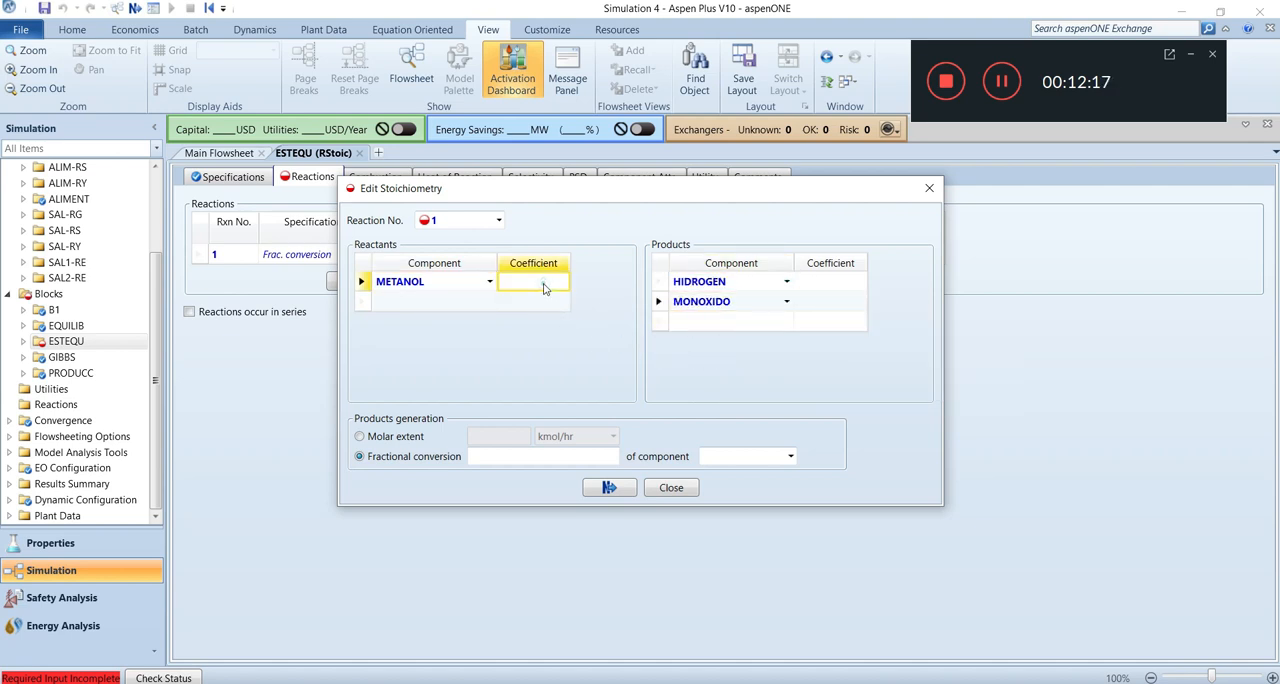
type("-1")
left_click(807, 289)
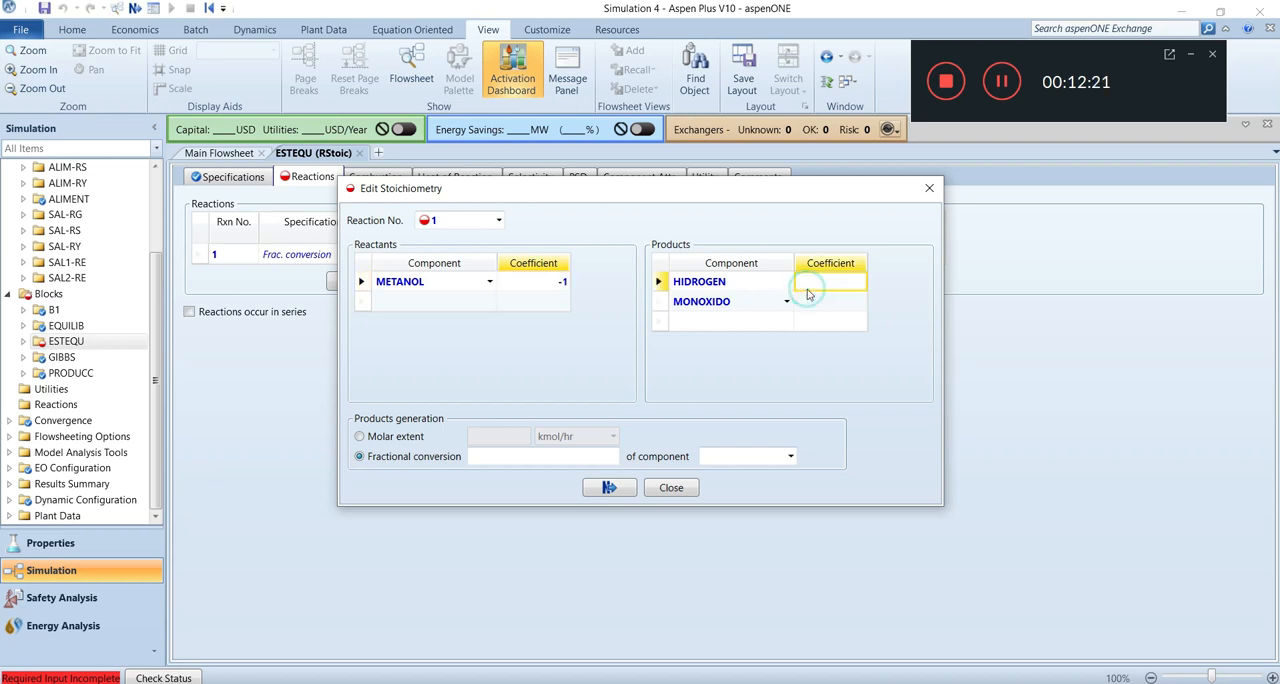
type("2")
left_click(817, 301)
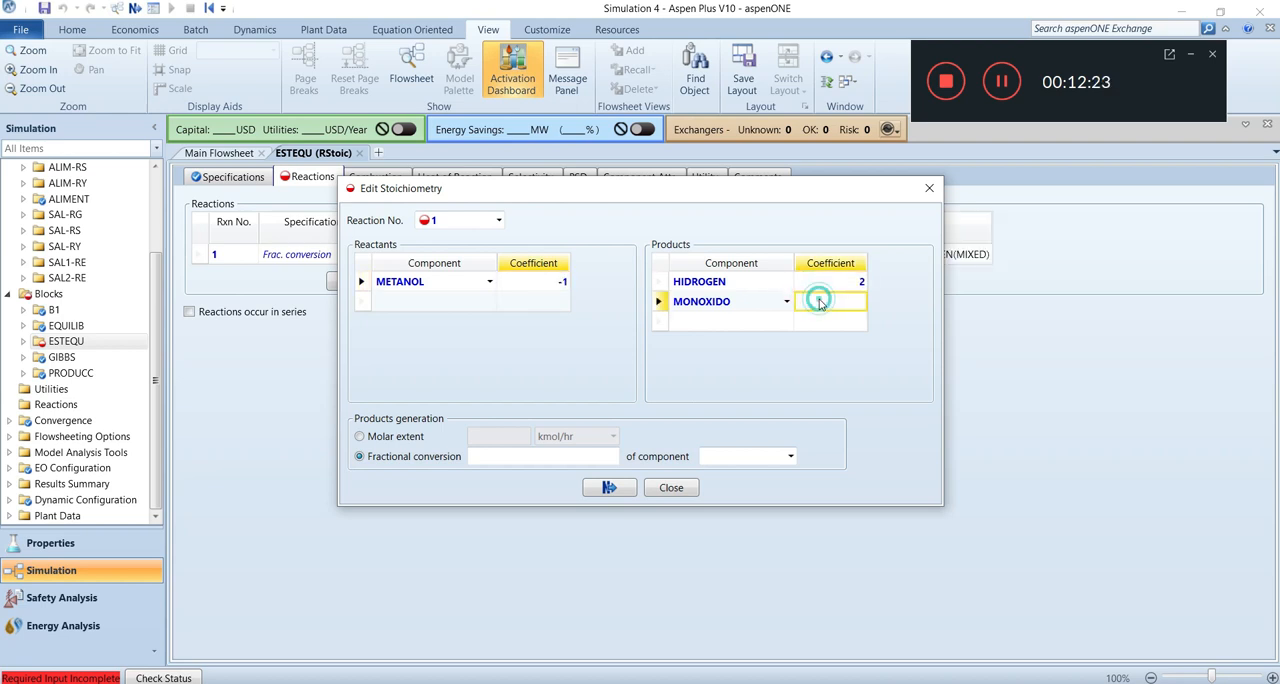
type("1")
left_click(800, 390)
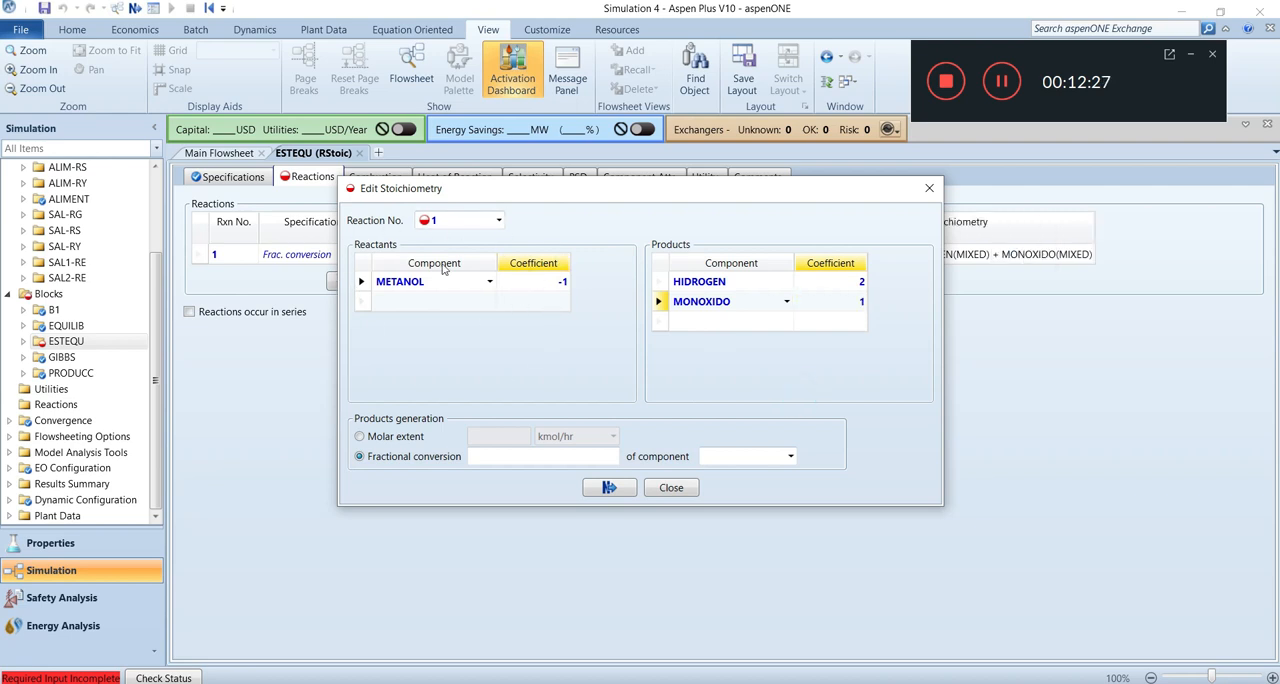
Specify a fractional conversion of 0.862 of METANOL for the ESTEQU reaction and finish the stoichiometry definition.
left_click(559, 460)
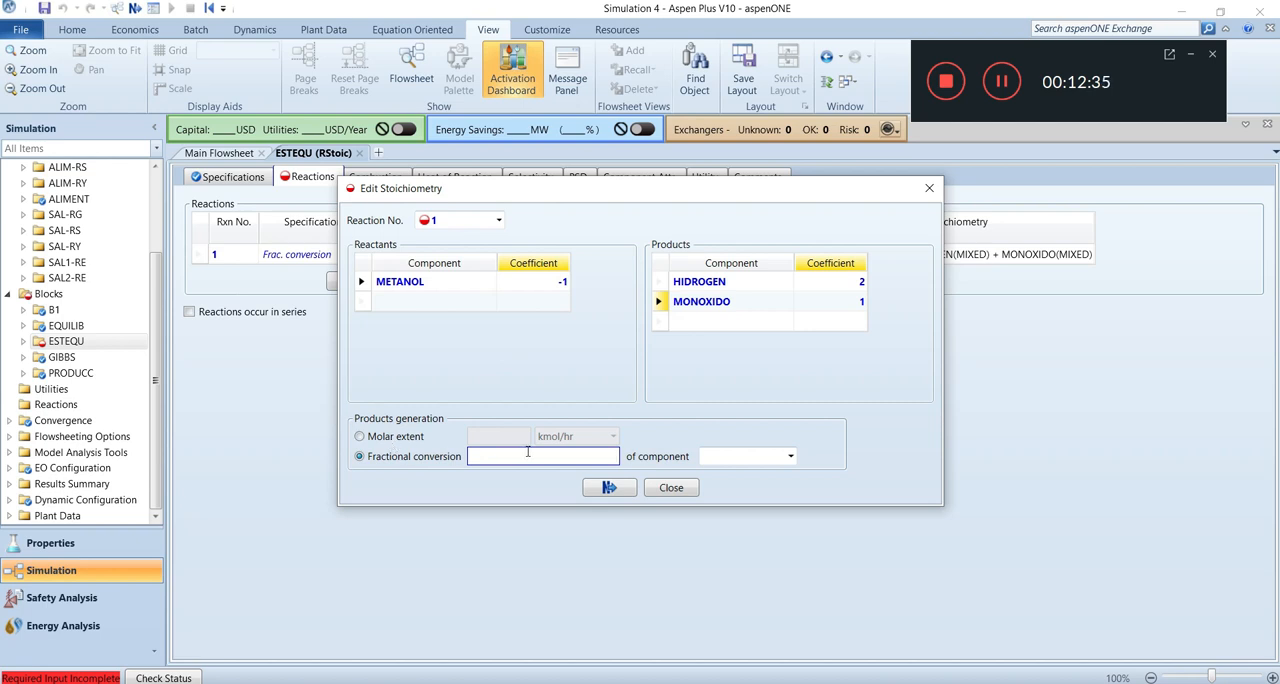
type("0.86")
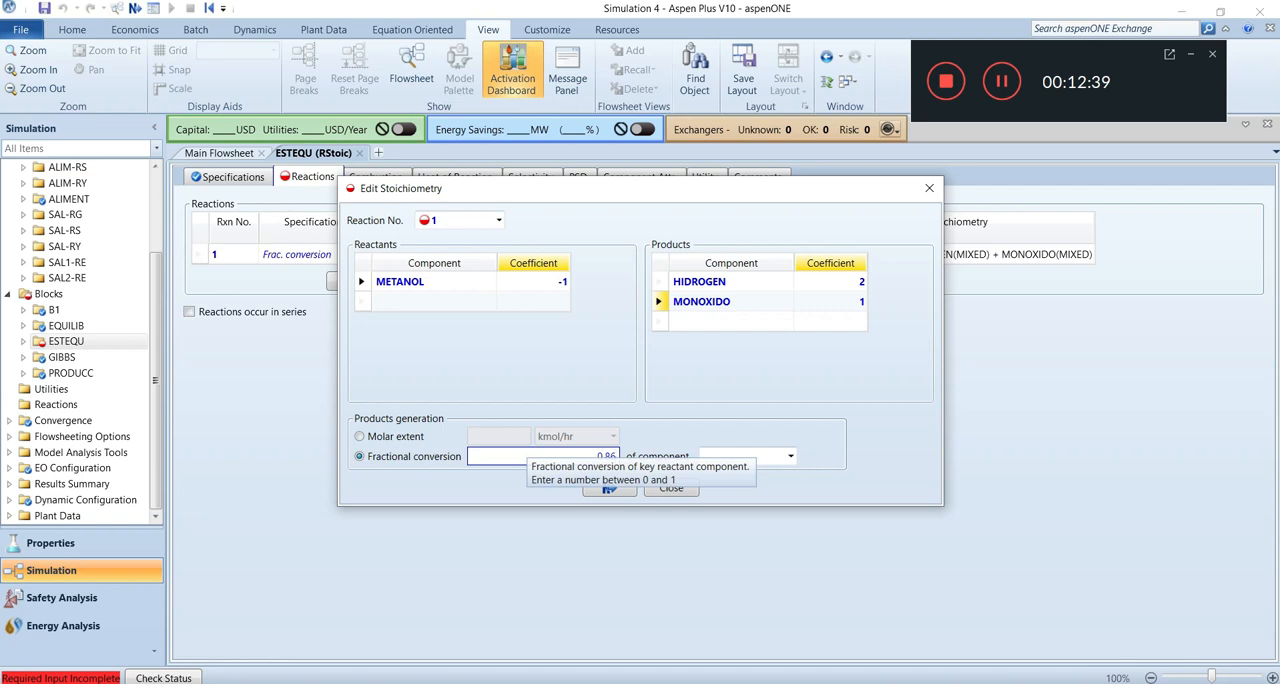
type("2")
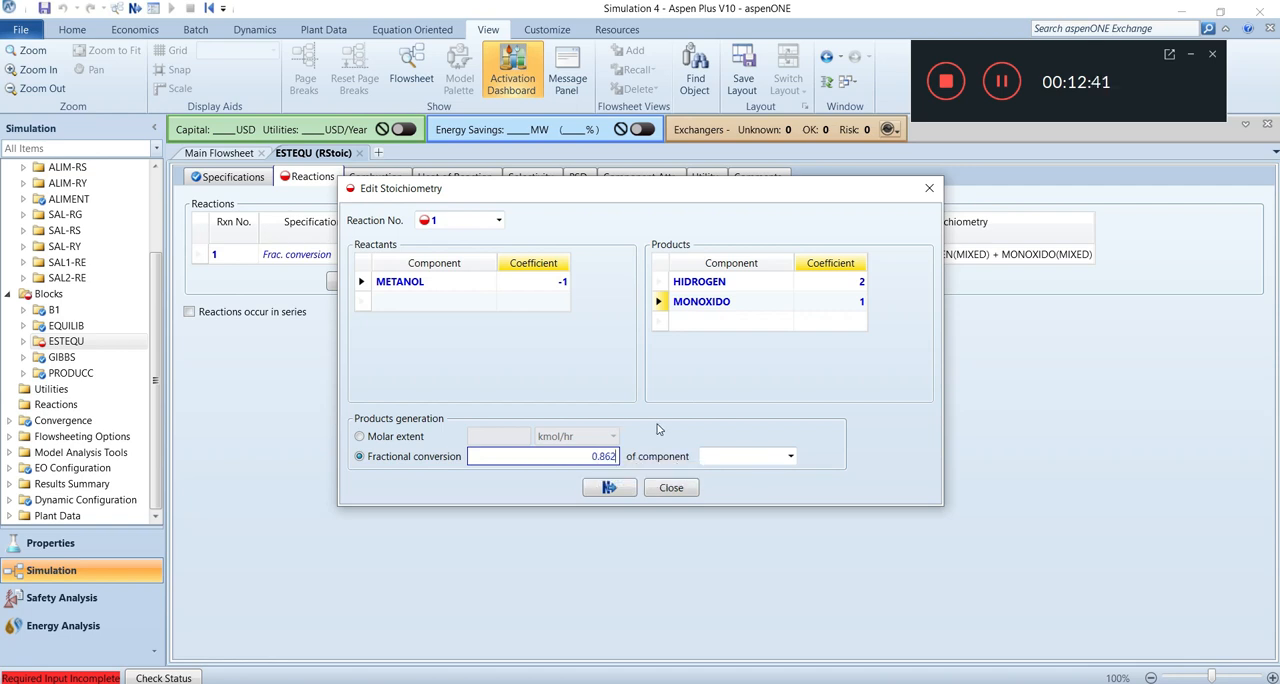
left_click(790, 456)
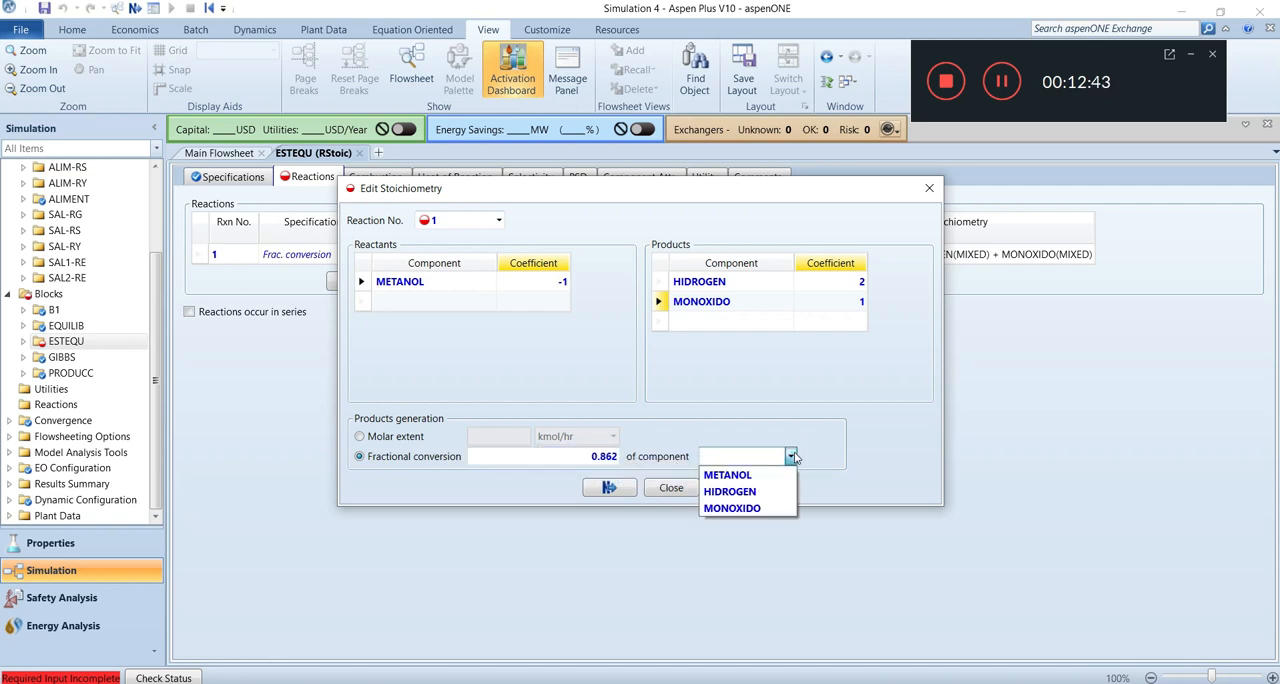
left_click(755, 474)
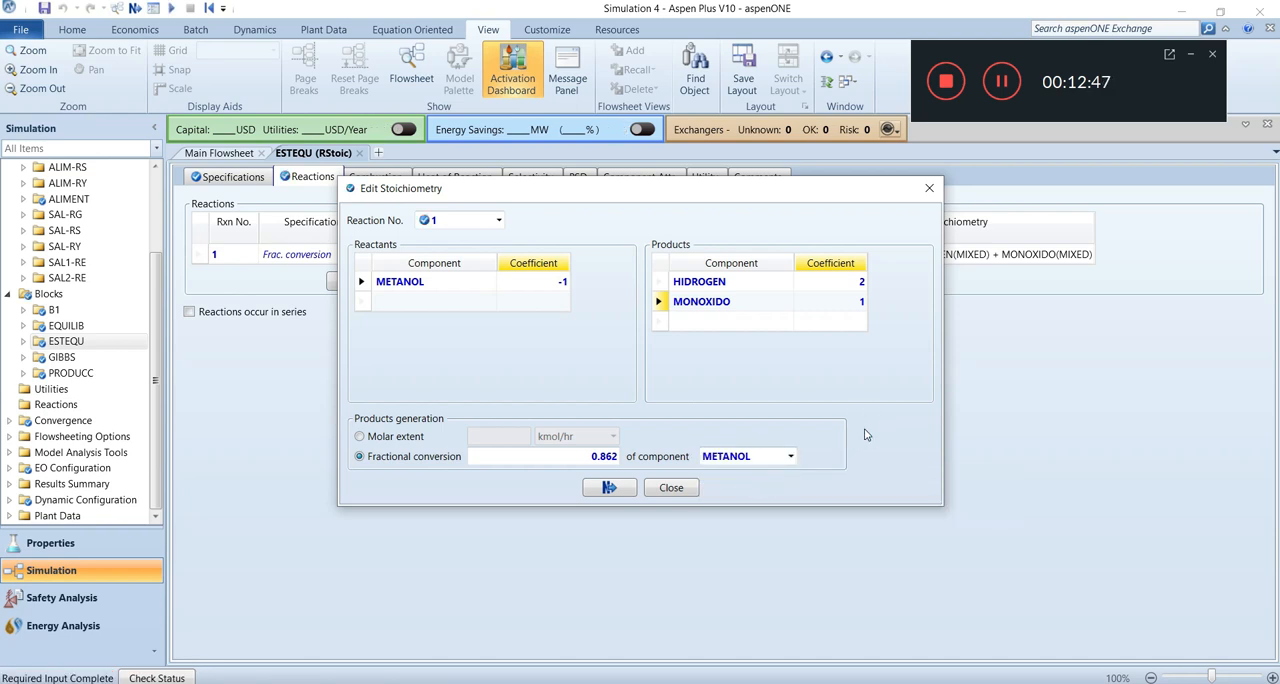
left_click(620, 489)
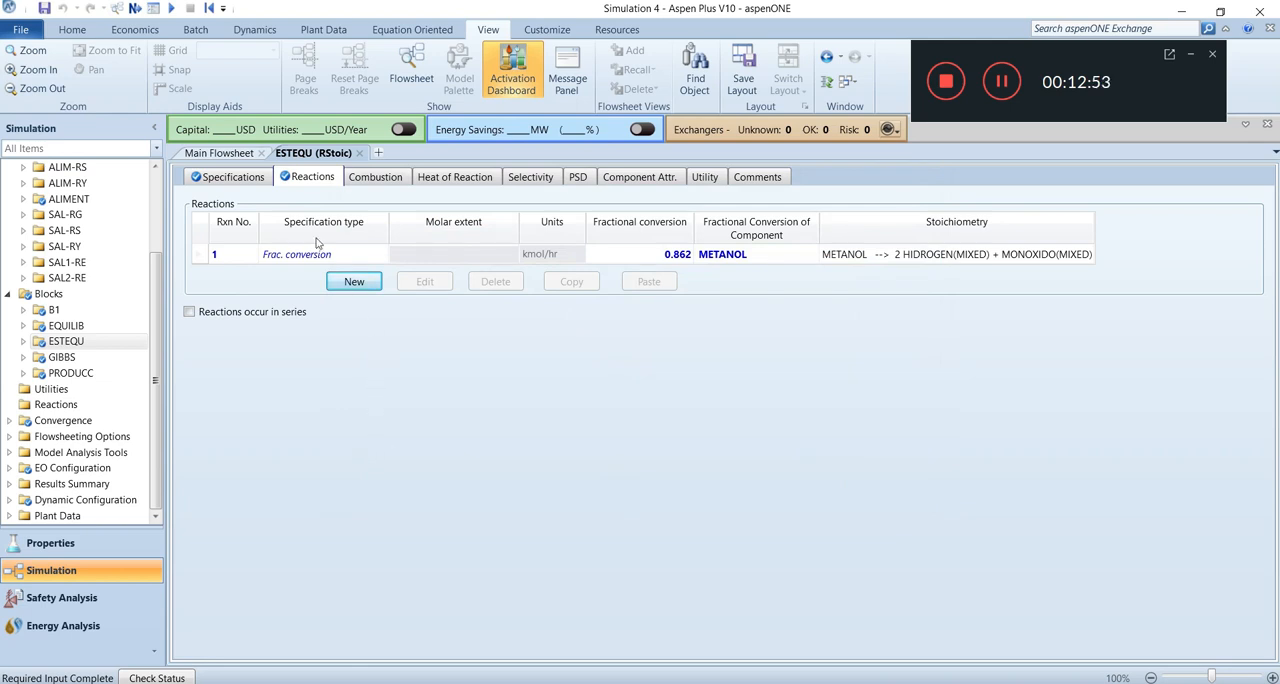
Run the simulation now that all reactor blocks are fully specified.
left_click(69, 23)
left_click(149, 60)
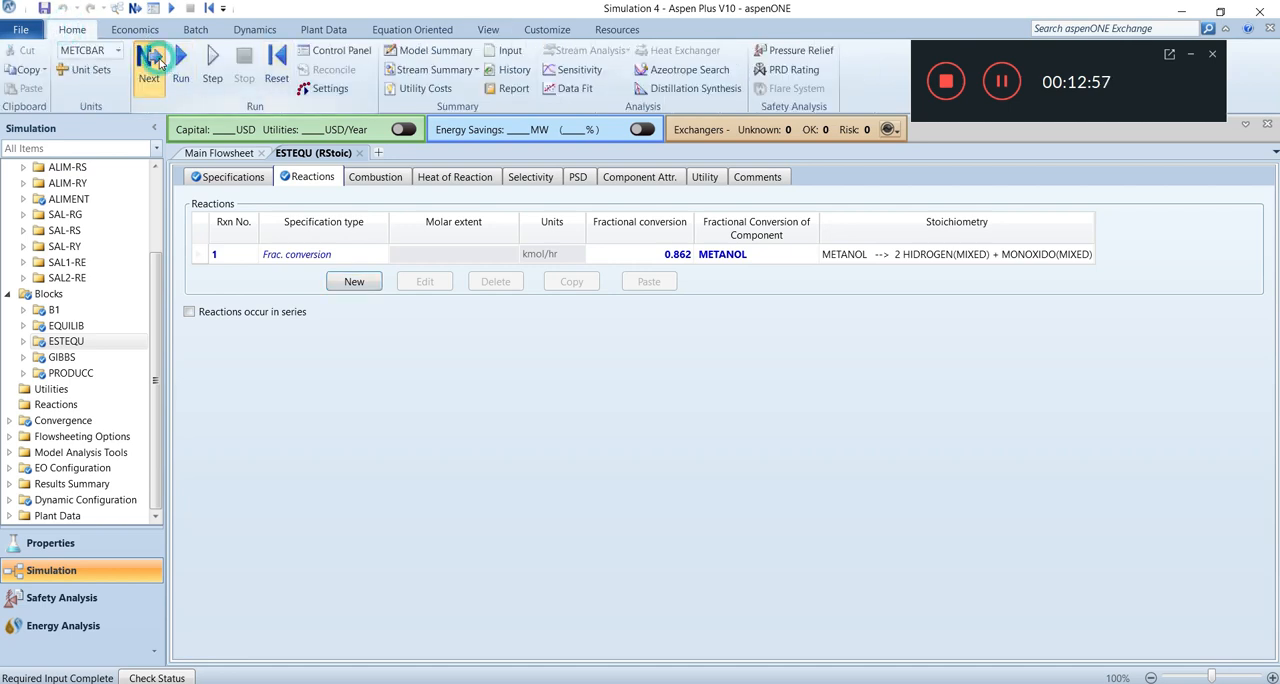
left_click(735, 387)
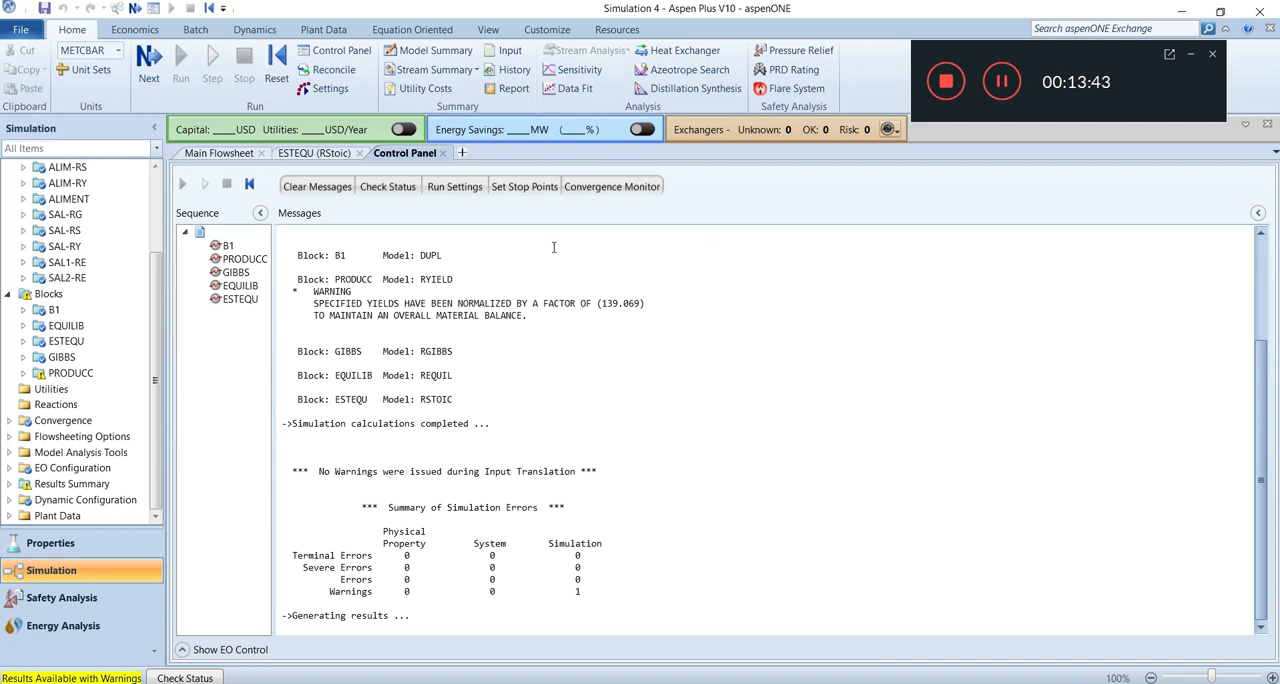
Examine the run status results and the PRODUCC block's status messages, and return to the main flowsheet.
left_click(152, 62)
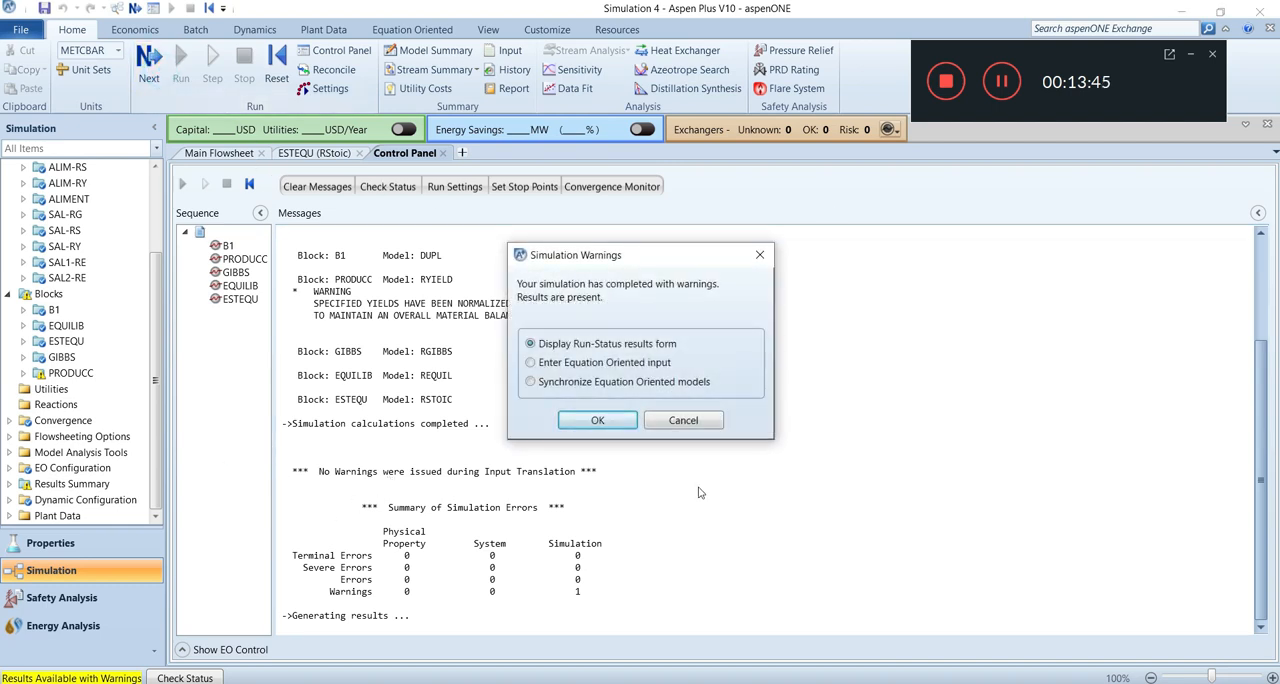
left_click(606, 421)
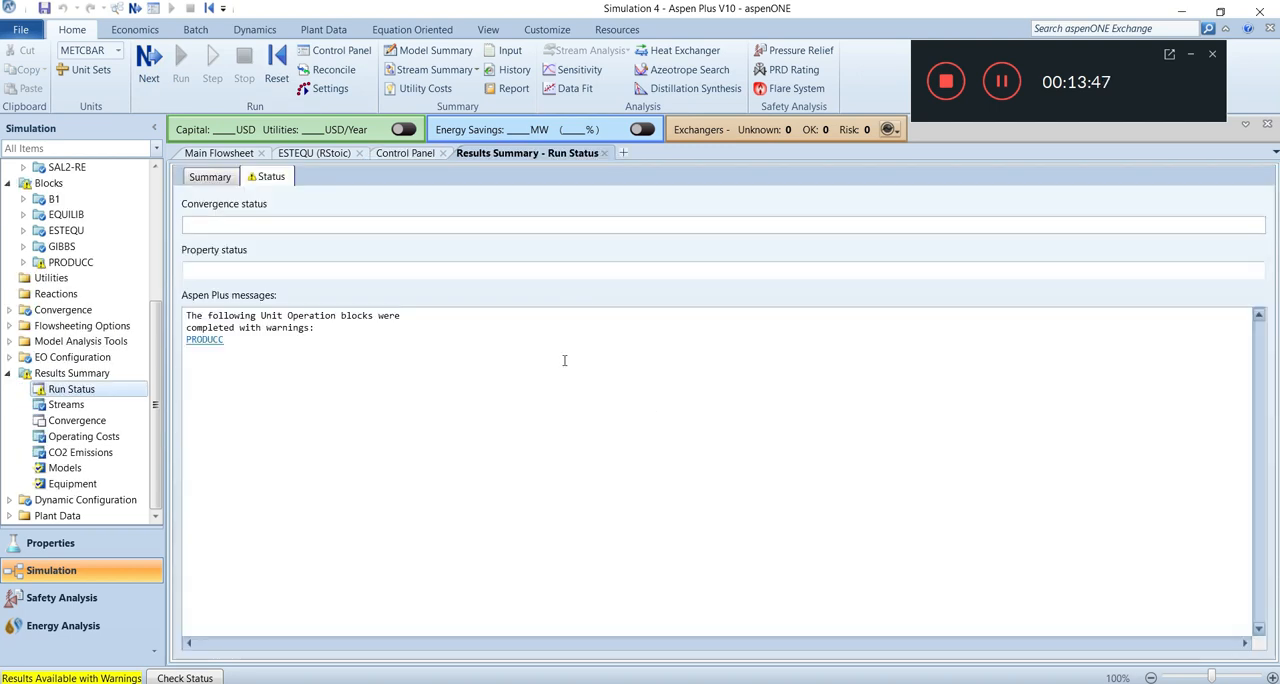
left_click(205, 340)
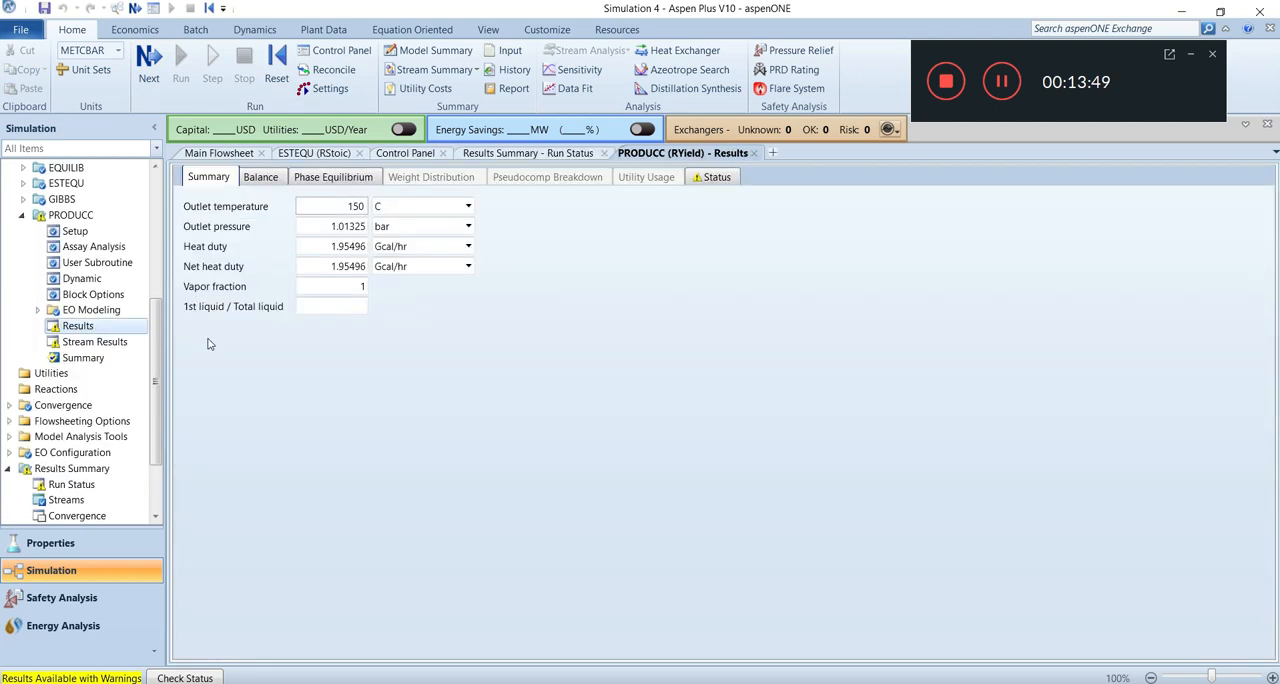
left_click_drag(426, 341, 210, 327)
left_click(285, 410)
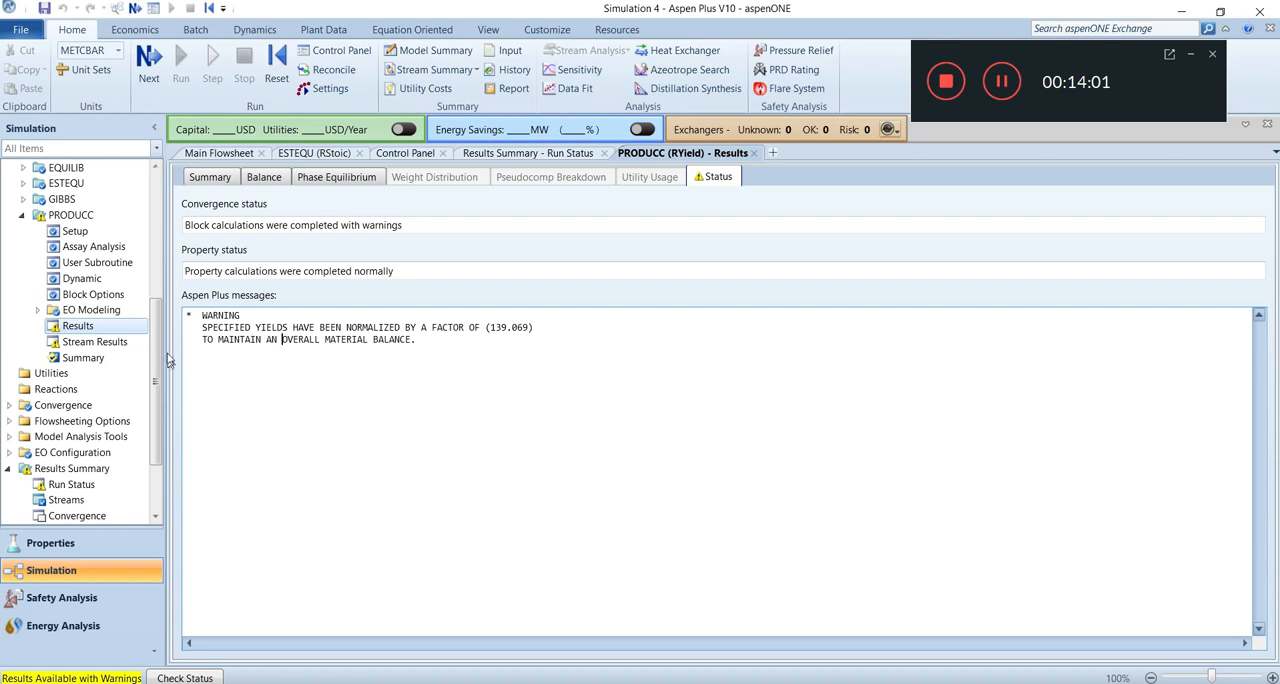
left_click(223, 155)
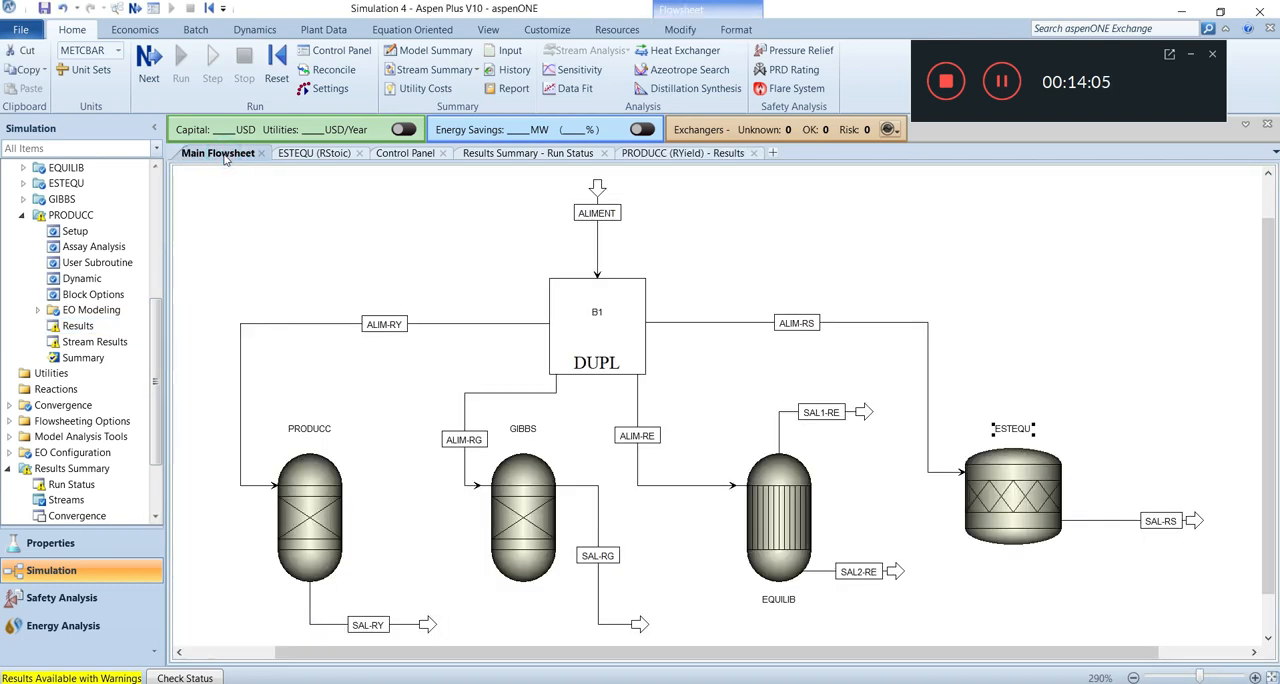
Open the stream results summary and review the full material table of all streams.
left_click(800, 208)
scroll(156, 367, "down", 2)
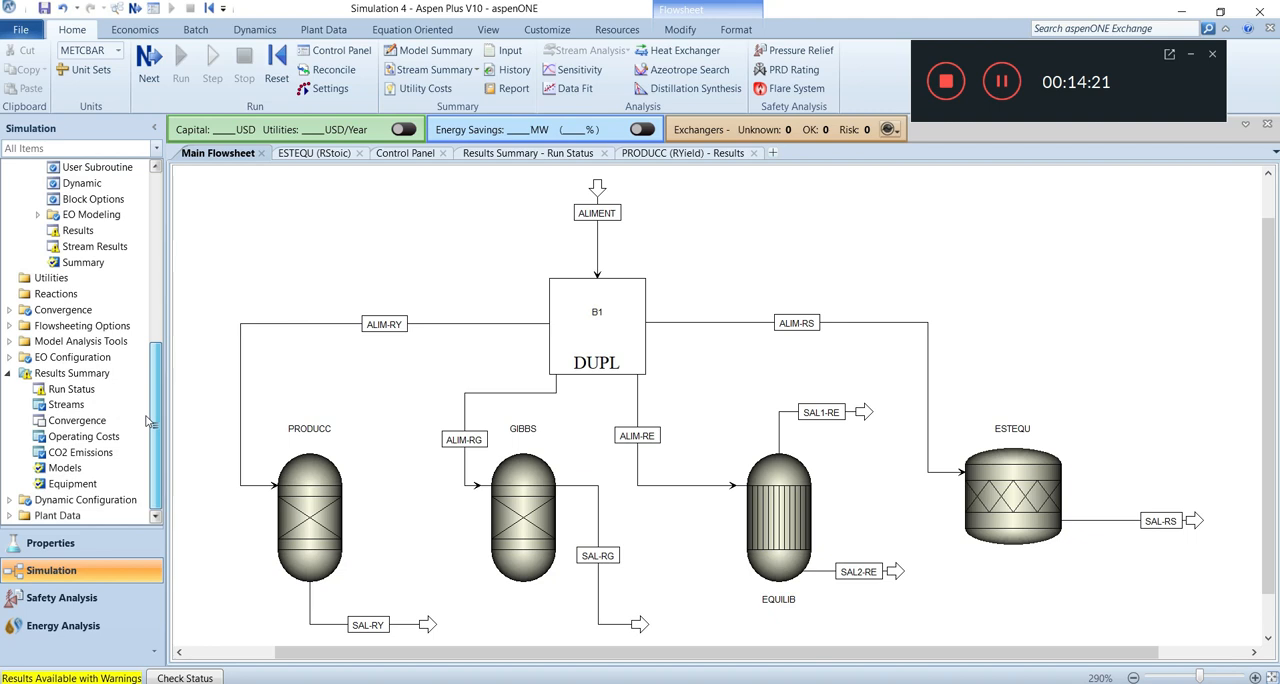
double_click(68, 405)
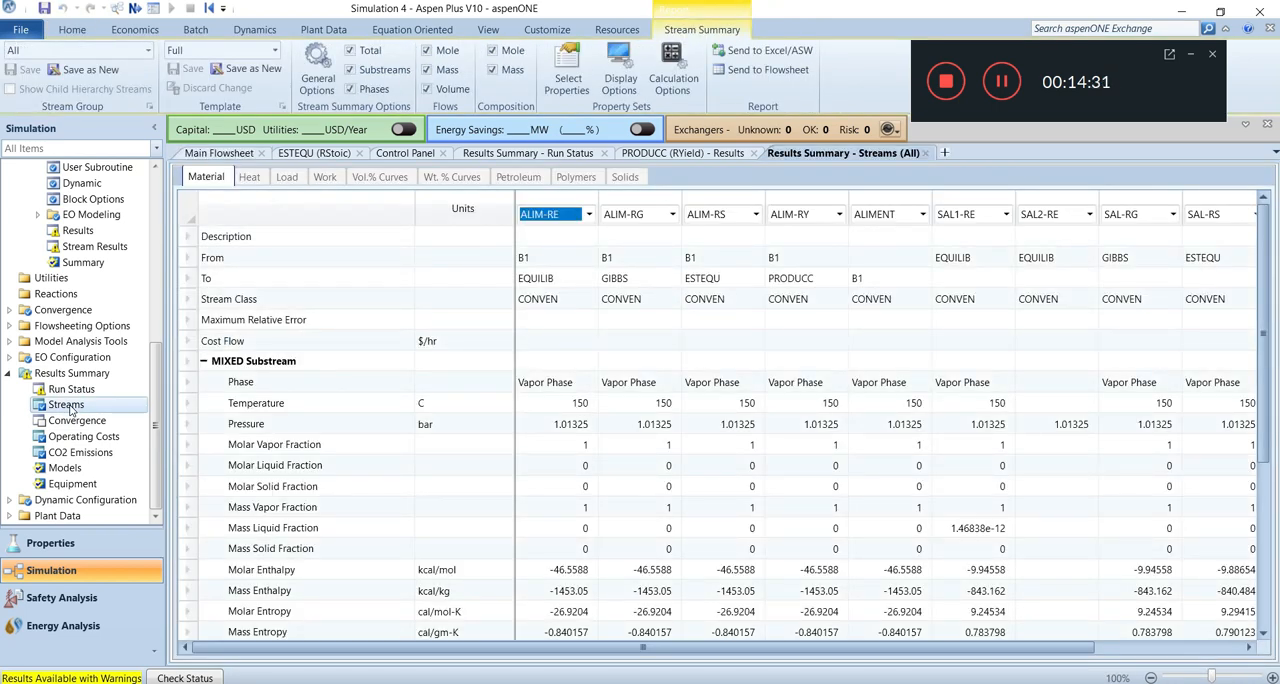
scroll(330, 377, "down", 1)
scroll(330, 377, "down", 11)
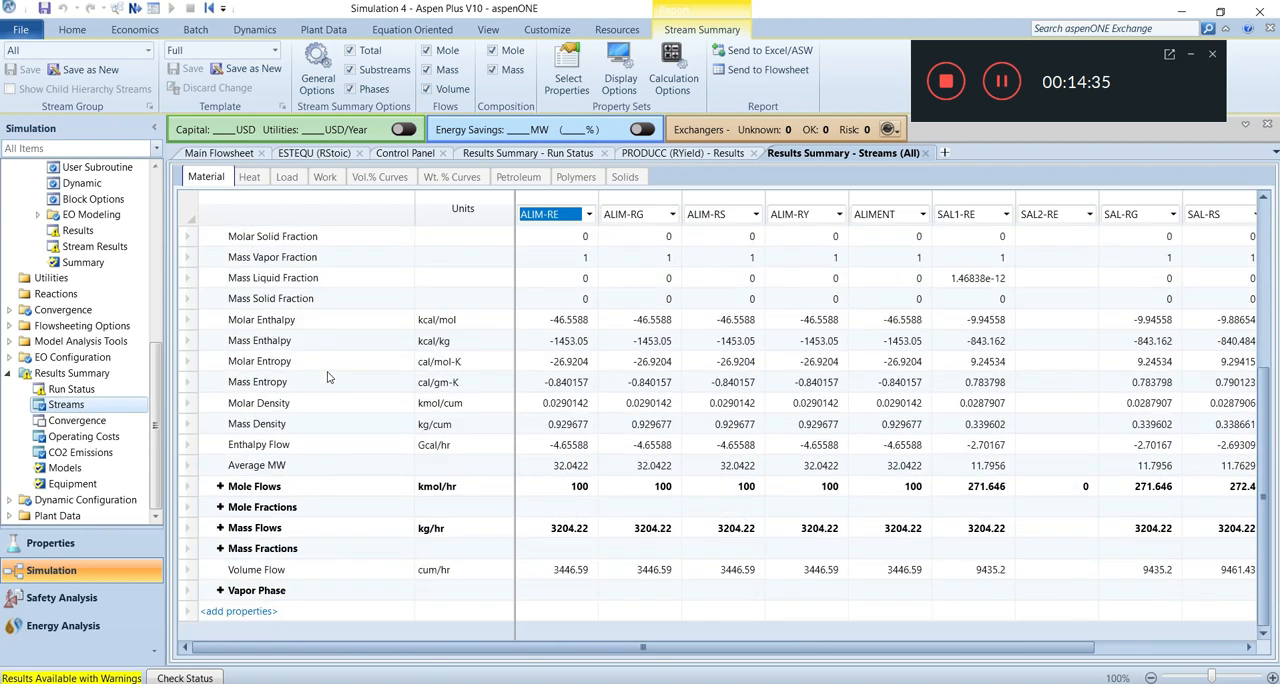
scroll(330, 377, "up", 12)
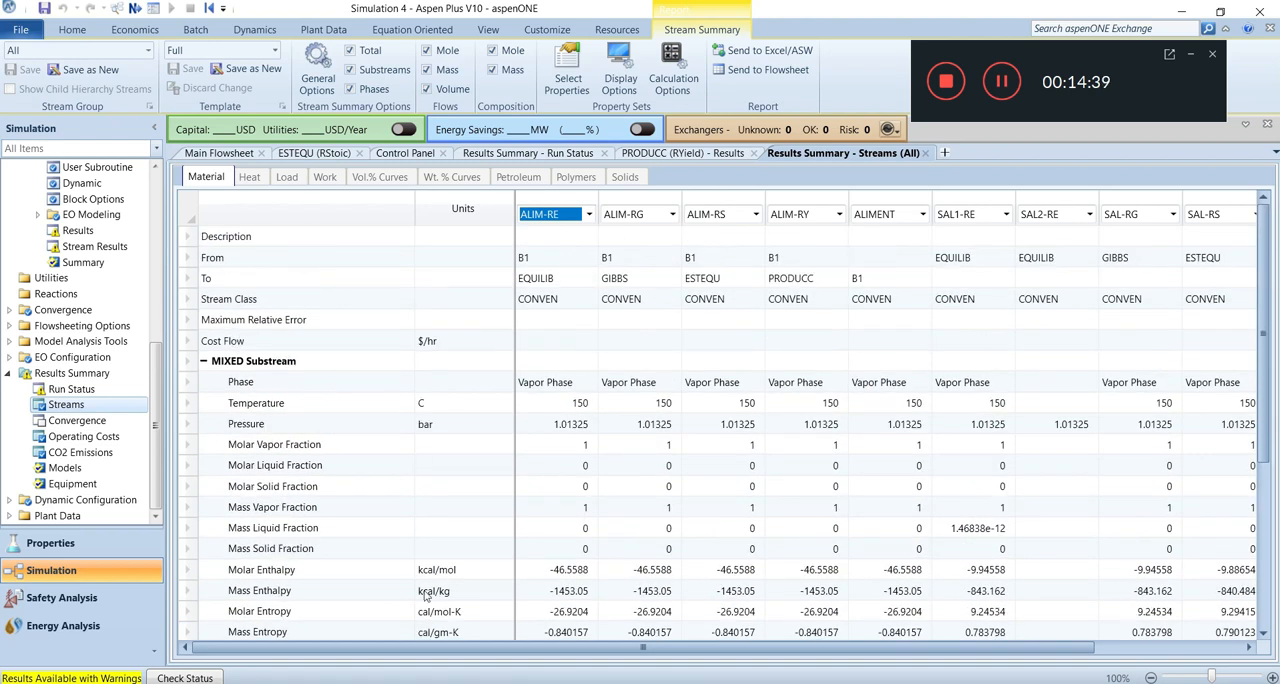
left_click_drag(513, 640, 354, 638)
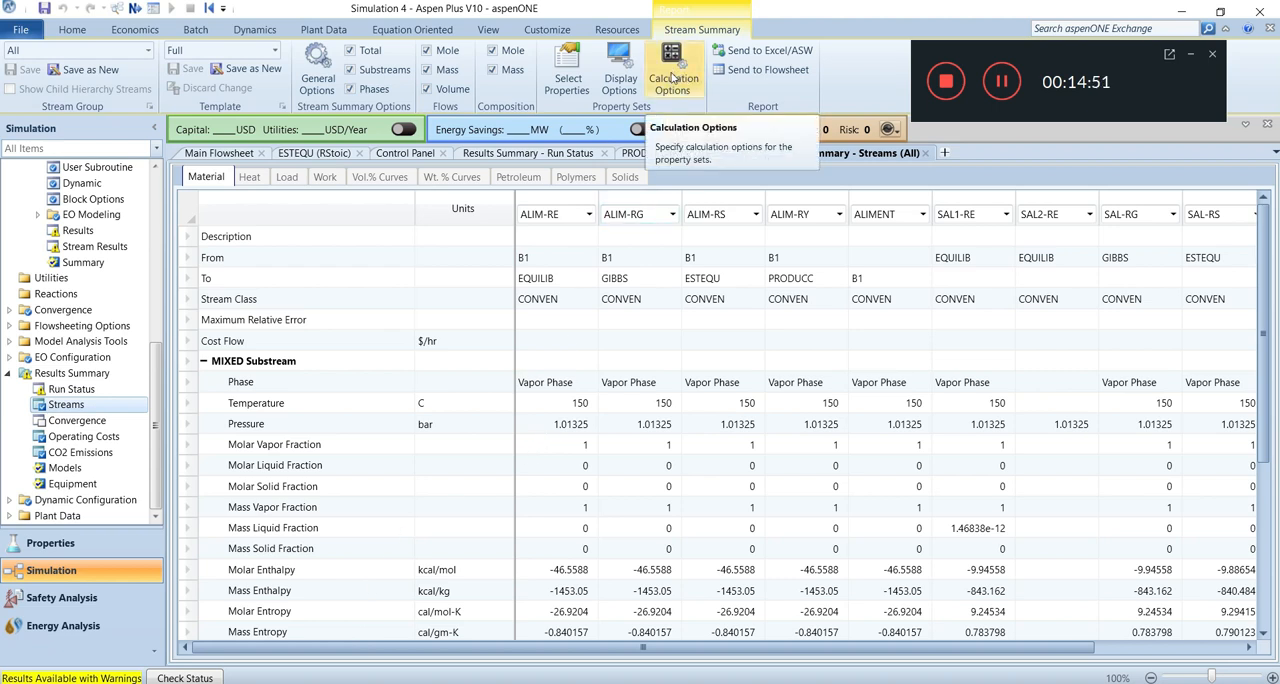
Switch the stream summary template to Chemicals and review its list of selected properties.
left_click(620, 72)
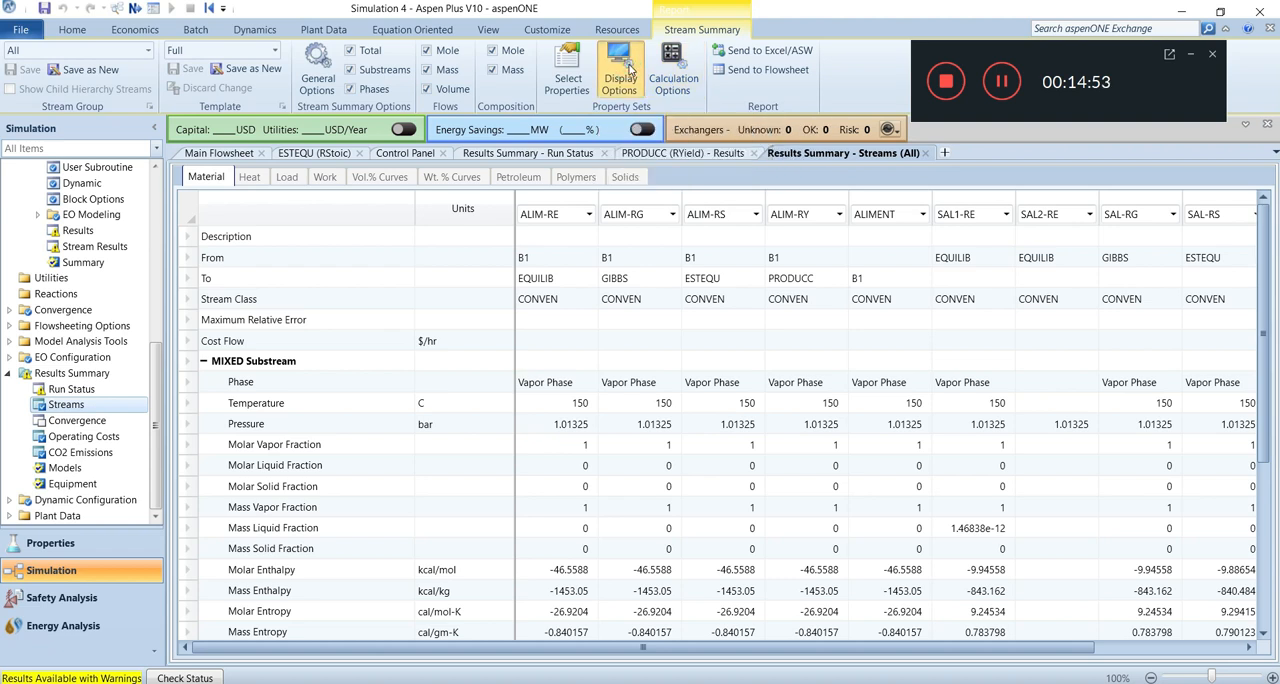
left_click_drag(630, 70, 572, 96)
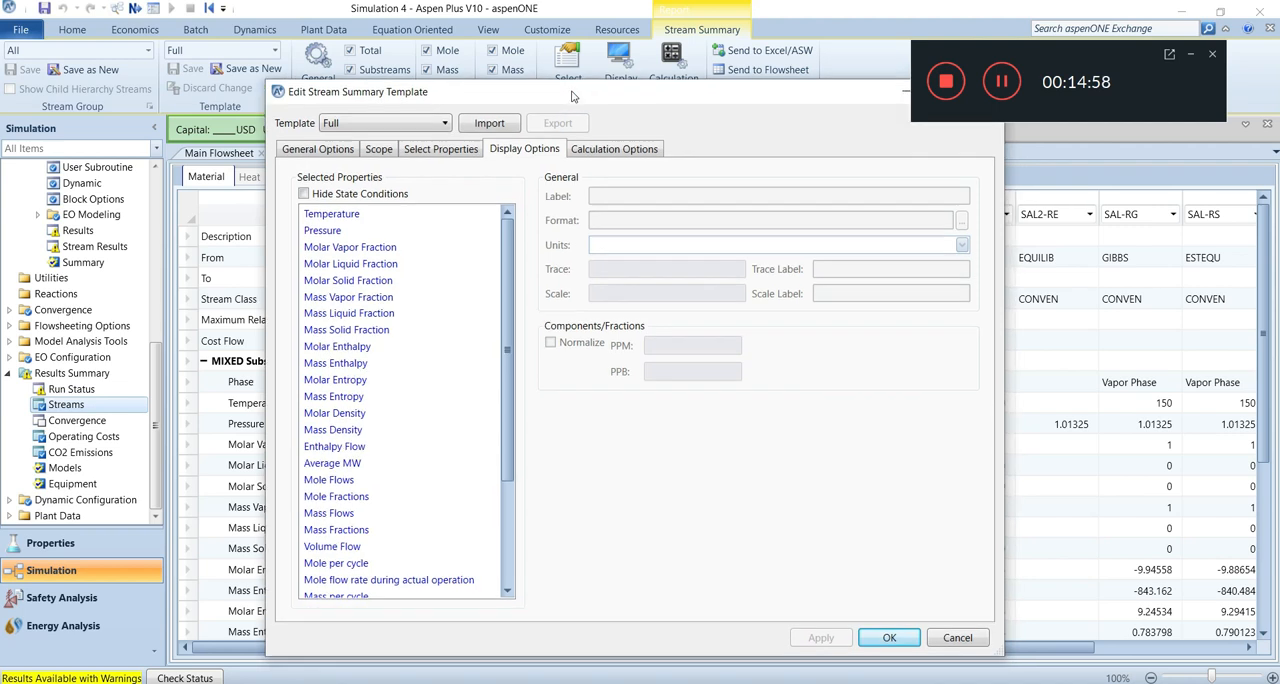
left_click(445, 122)
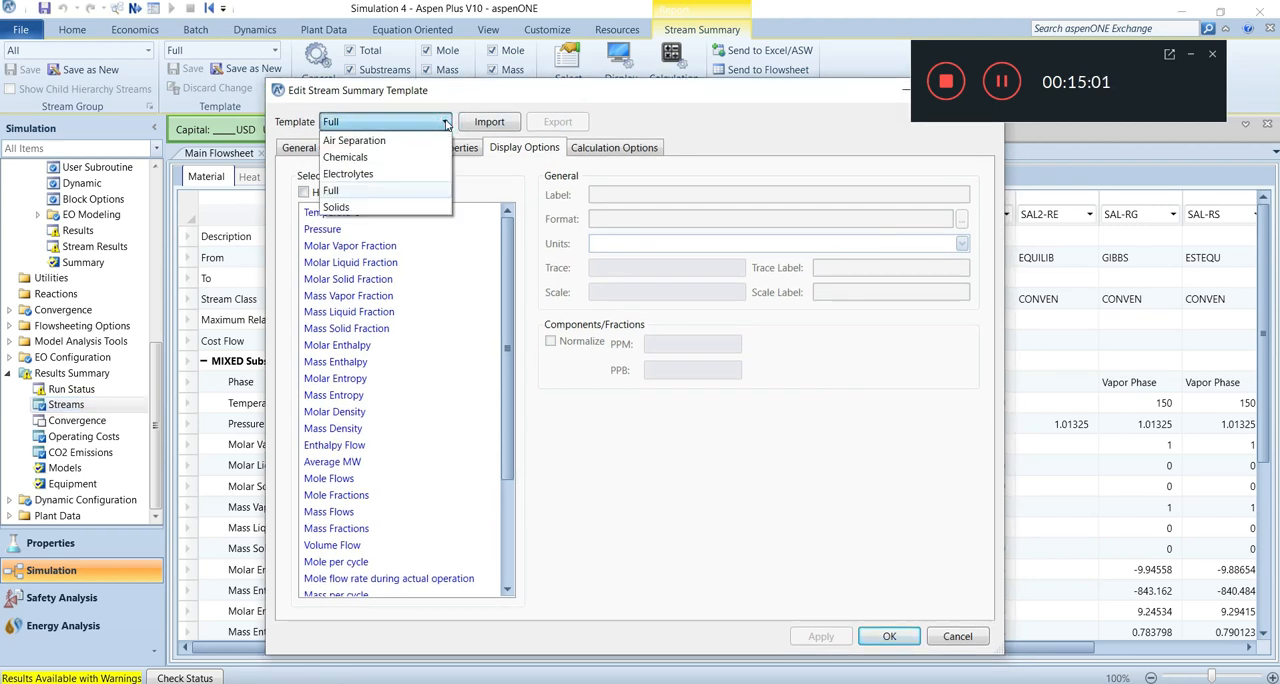
left_click(366, 157)
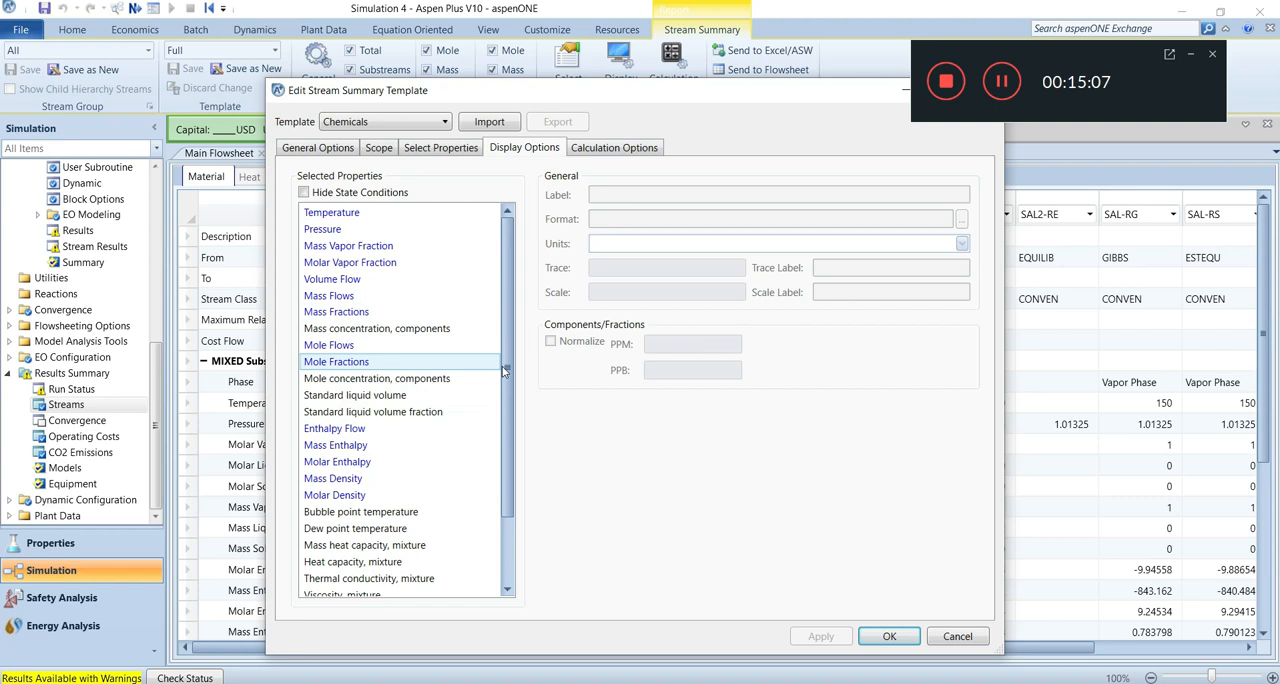
mouse_move(504, 371)
left_mouse_down()
mouse_move(500, 445)
mouse_move(502, 357)
left_mouse_up()
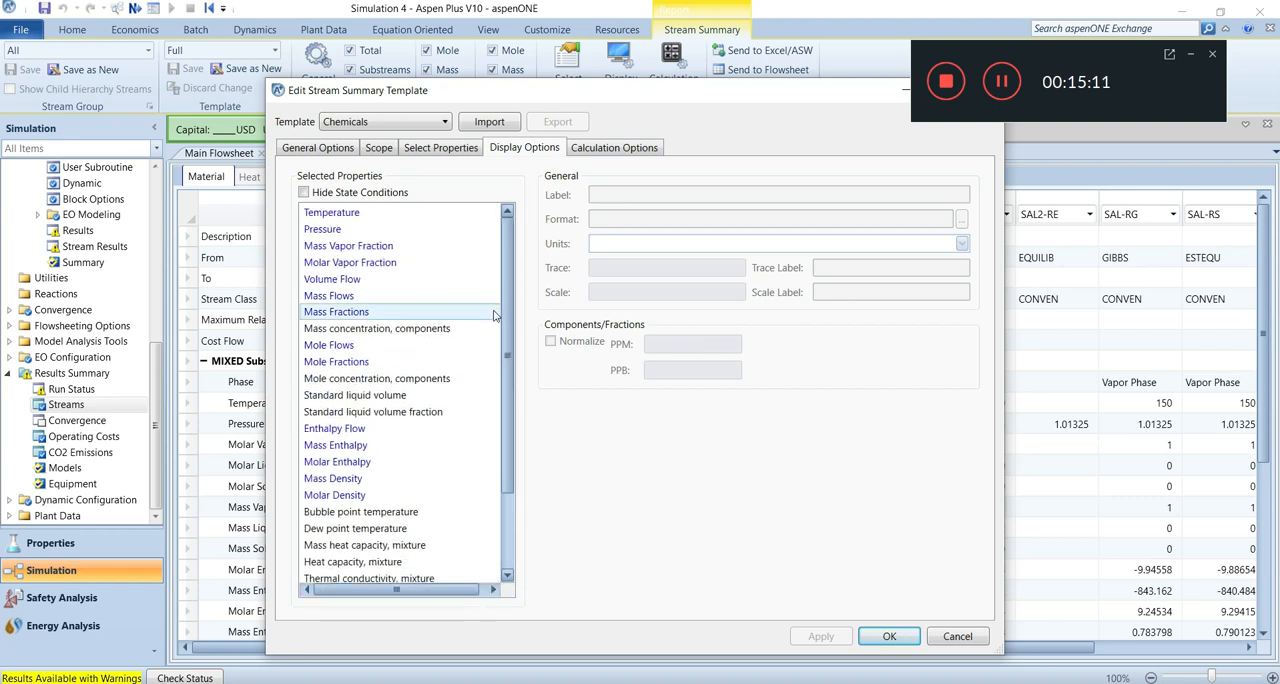
Exclude cost flow, phase label, all mass basis properties, molar enthalpy, molar density and enthalpy flow from the template and apply it.
left_click(321, 150)
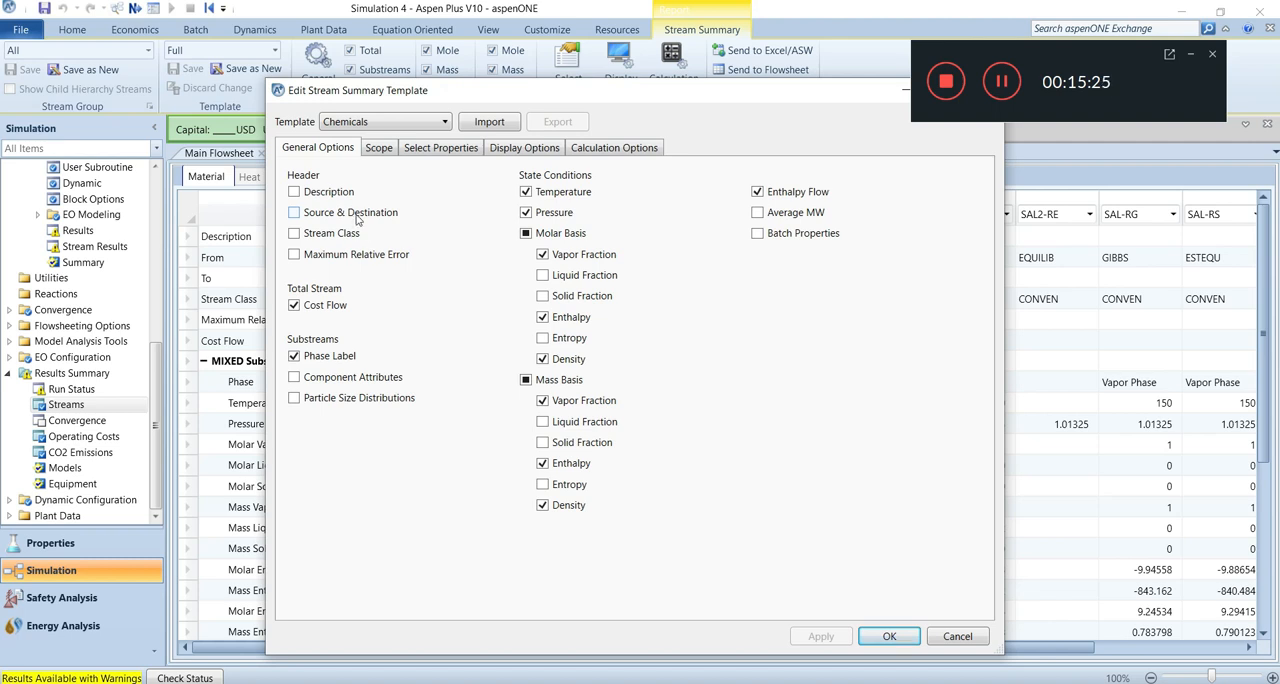
left_click(296, 306)
left_click(294, 356)
left_click(525, 381)
left_click(542, 360)
left_click(542, 318)
left_click(757, 192)
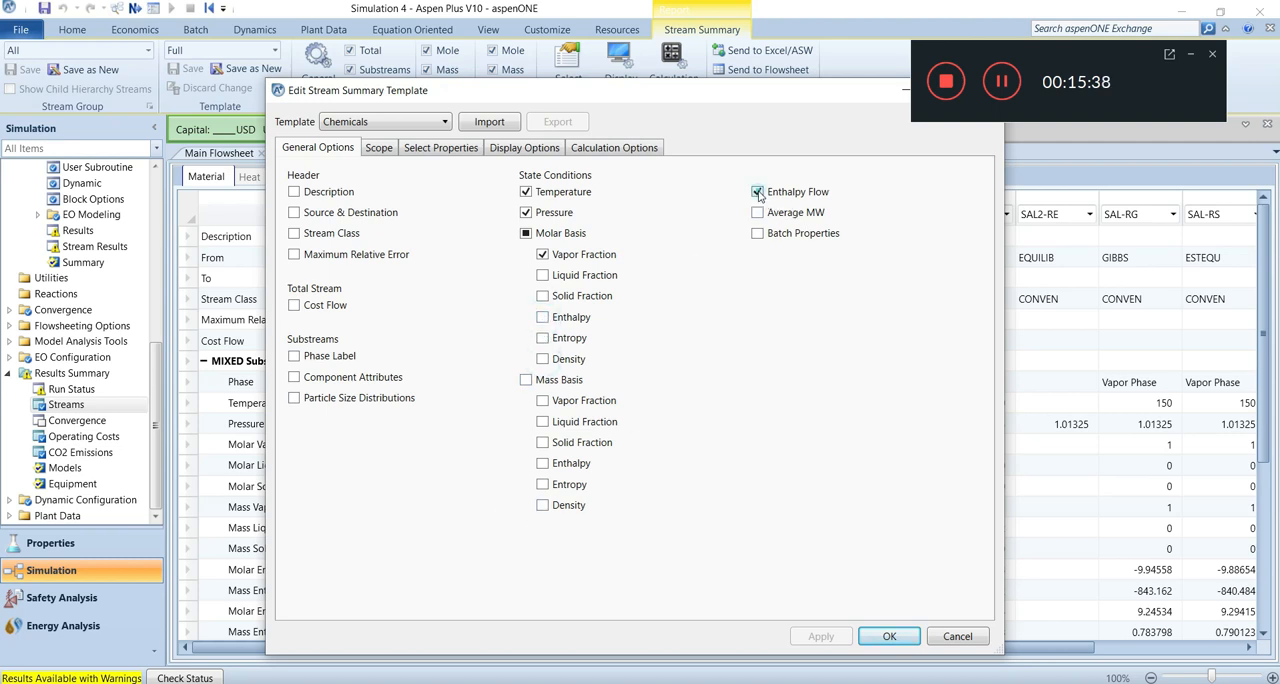
left_click(893, 636)
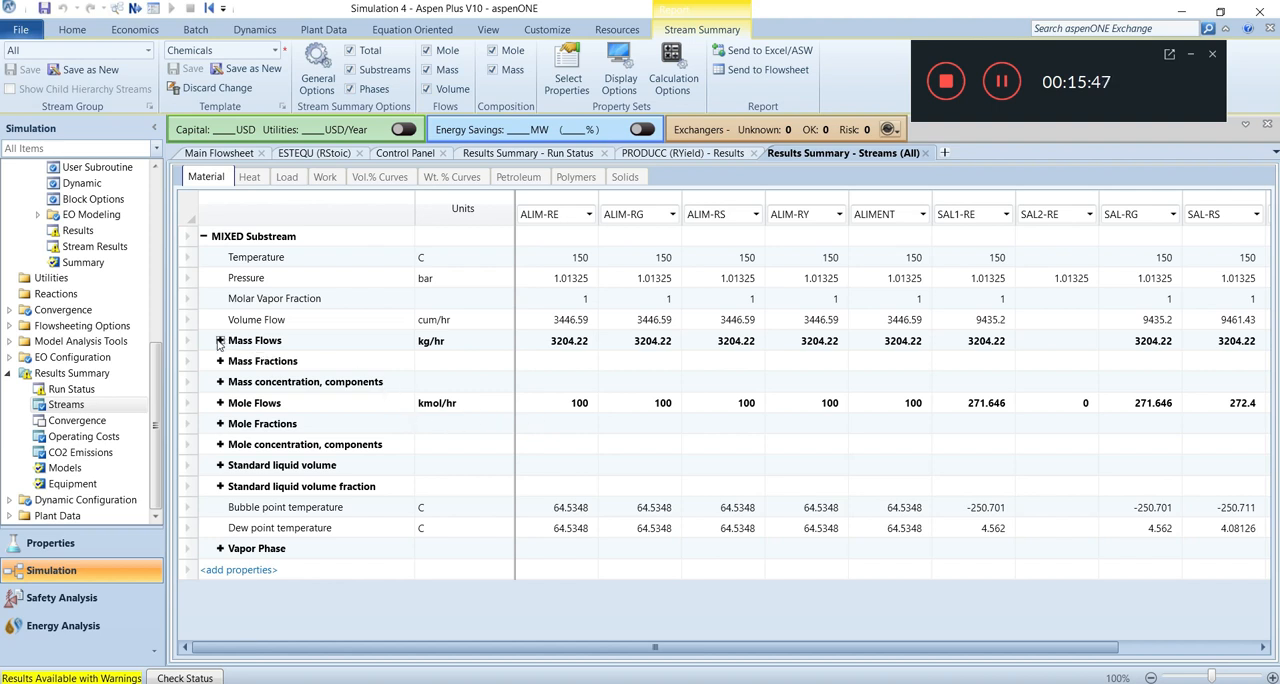
Expand the mole flows by component and delete the ALIM-RE, ALIM-RG, ALIM-RS, ALIM-RY and SAL2-RE columns from the stream table.
left_click(220, 403)
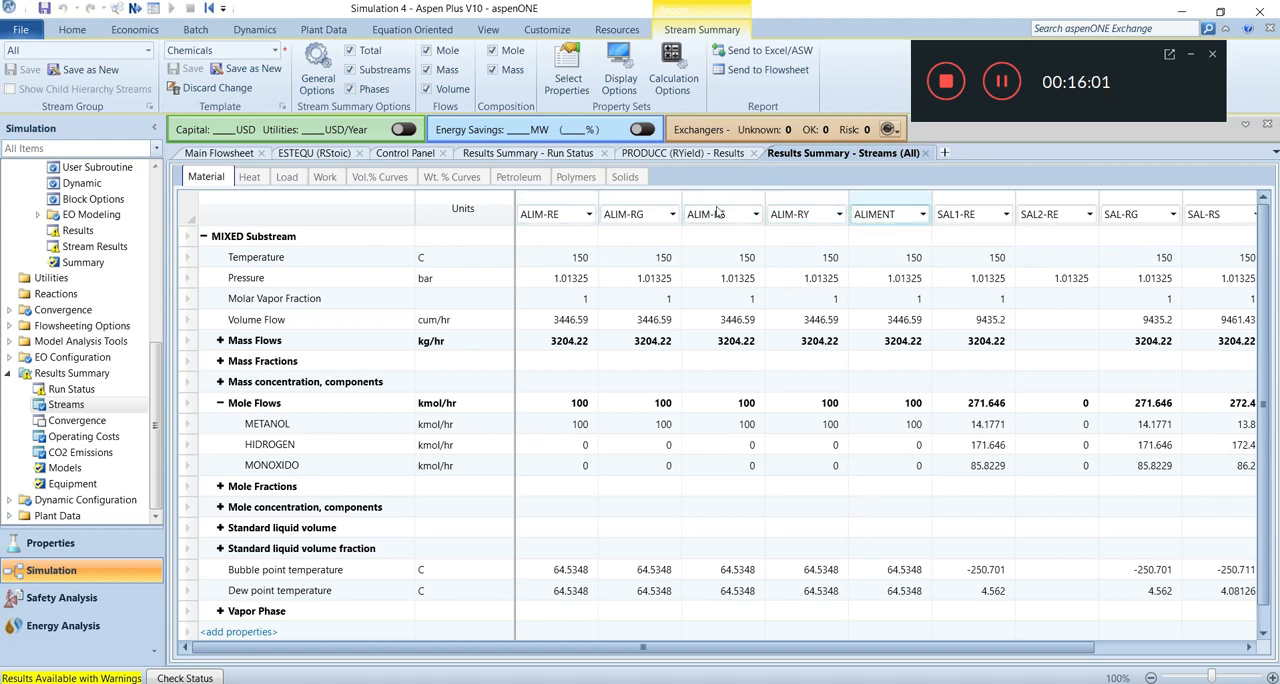
left_click_drag(575, 205, 793, 215)
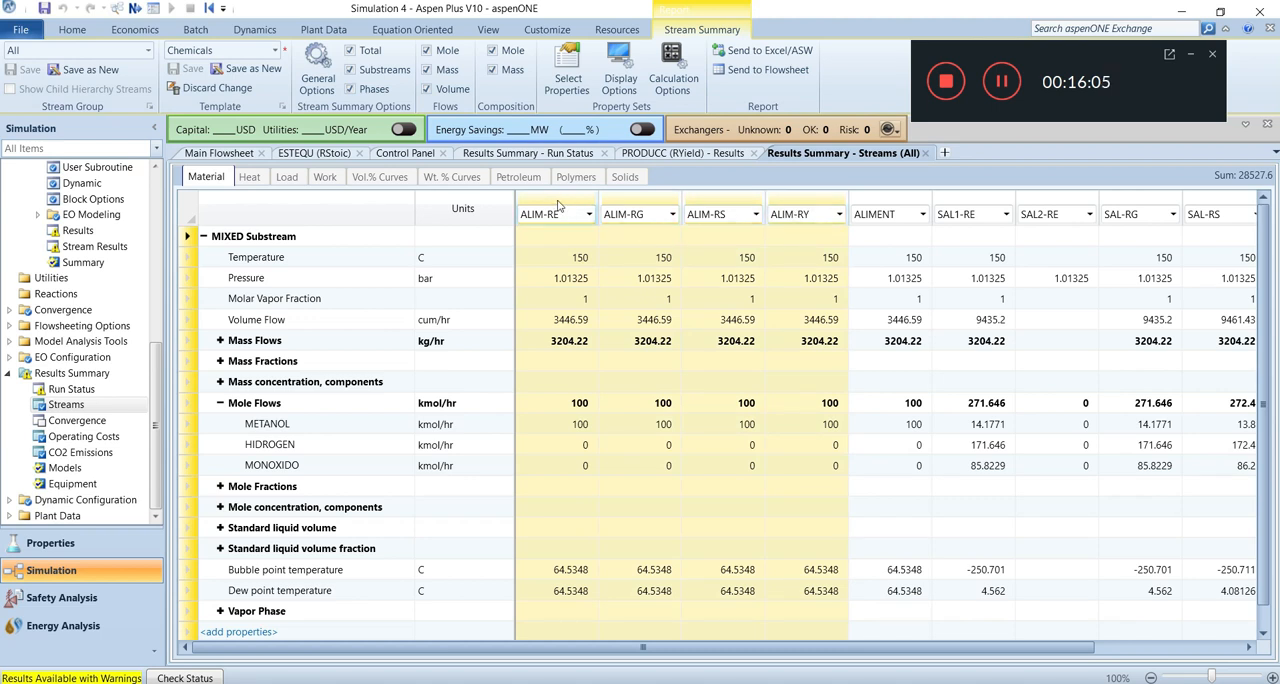
right_click(655, 206)
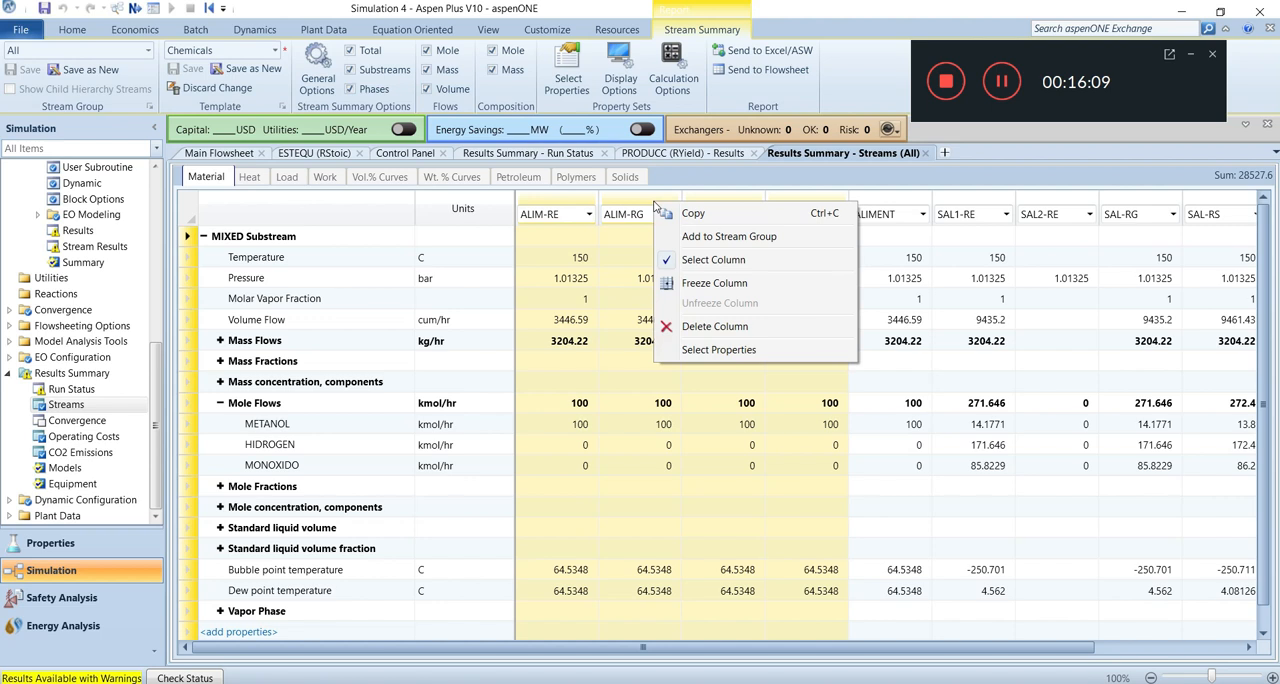
left_click(710, 329)
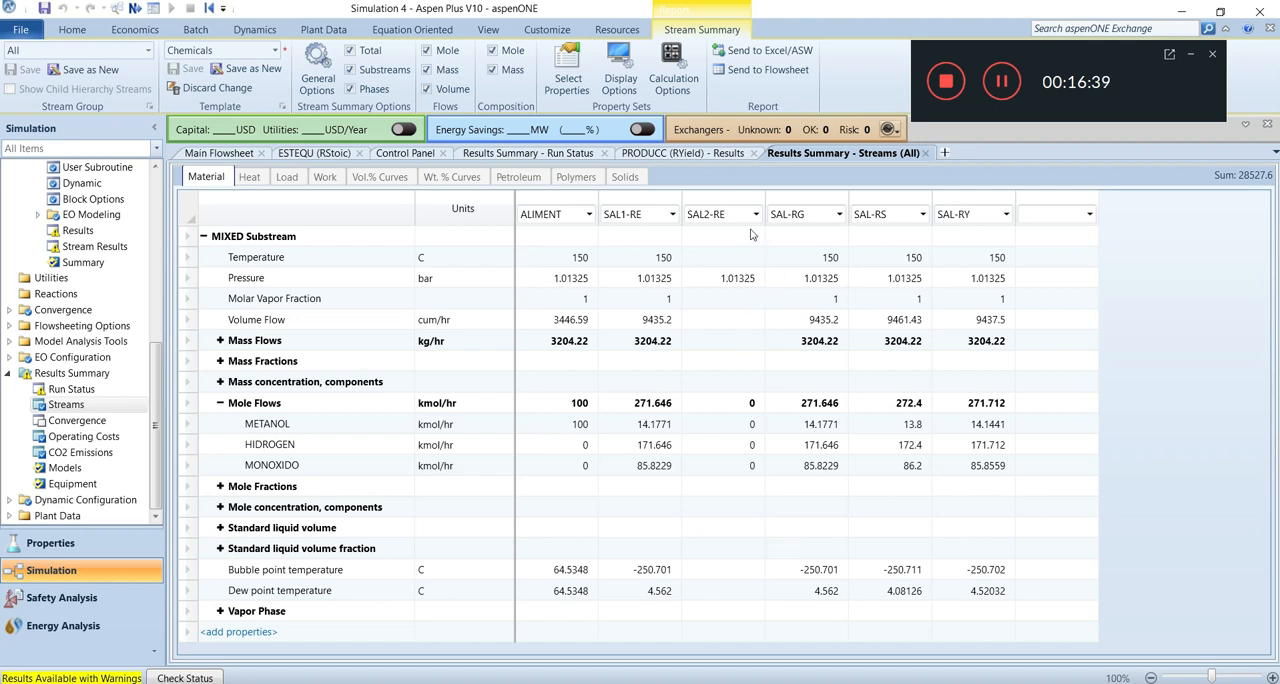
left_click(731, 204)
right_click(731, 204)
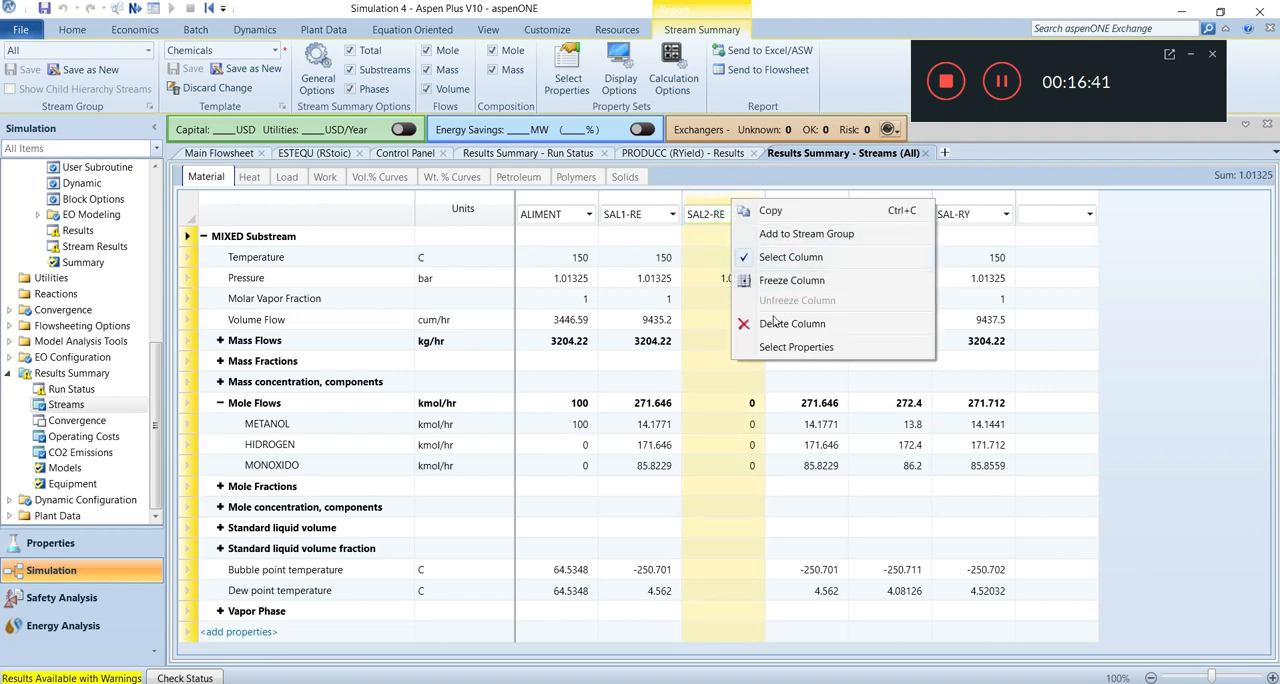
left_click(772, 325)
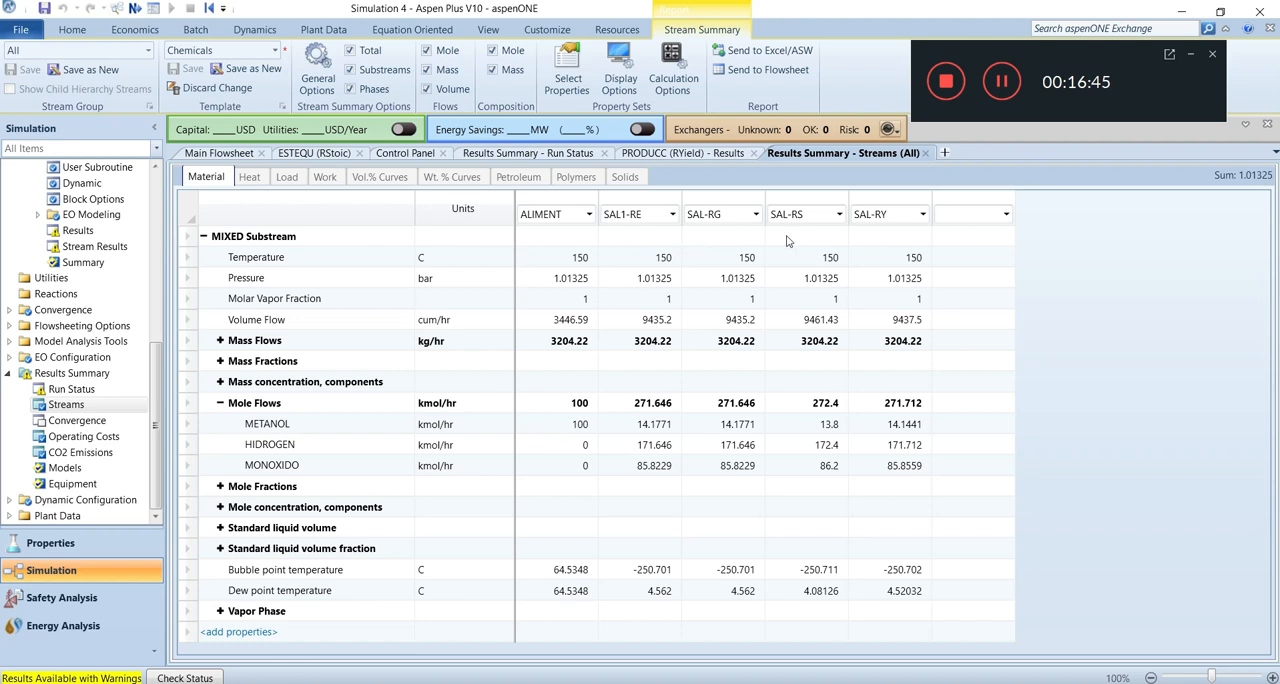
Reorder the outlet columns after ALIMENT as SAL-RY, SAL-RG, SAL1-RE and SAL-RS, and compare their component mole flows.
left_click(673, 216)
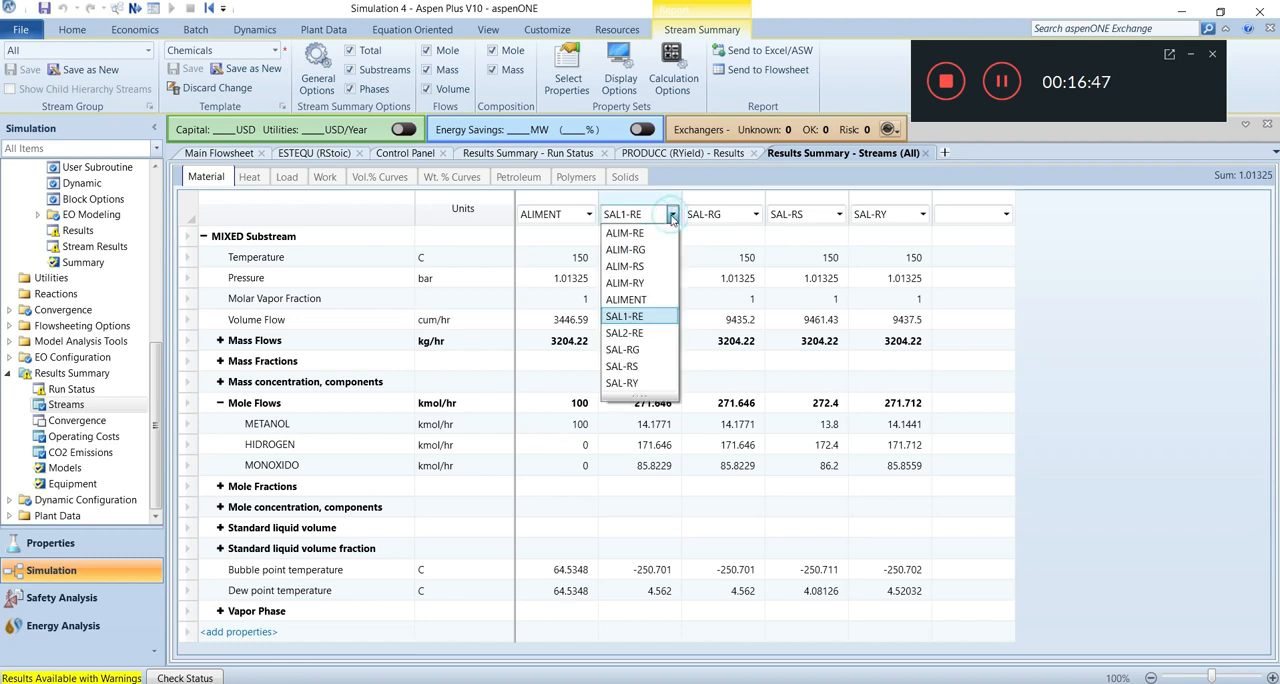
left_click(637, 384)
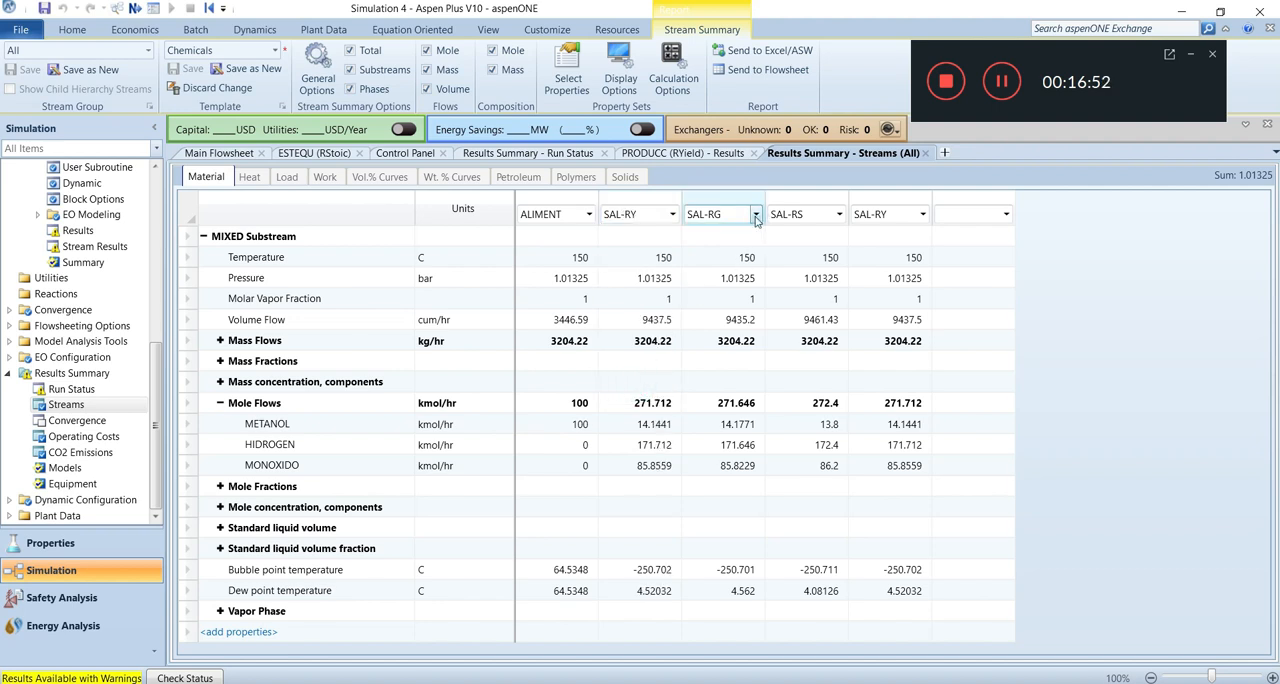
left_click(839, 215)
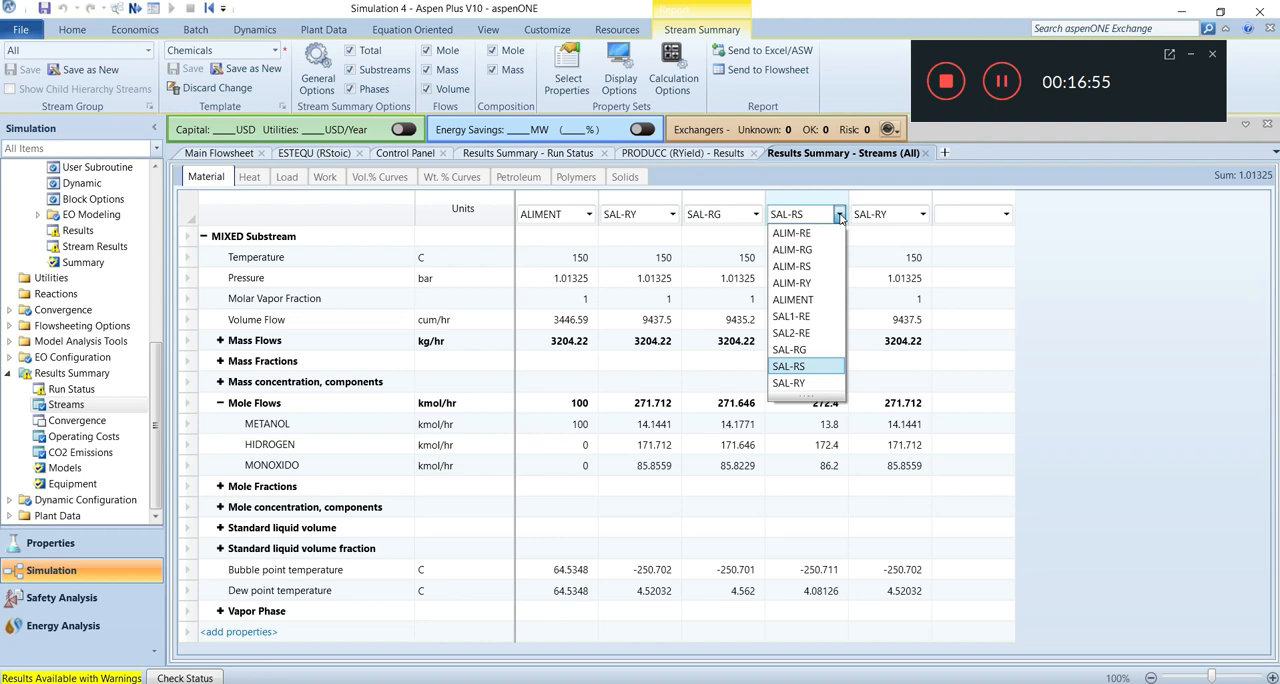
left_click(805, 318)
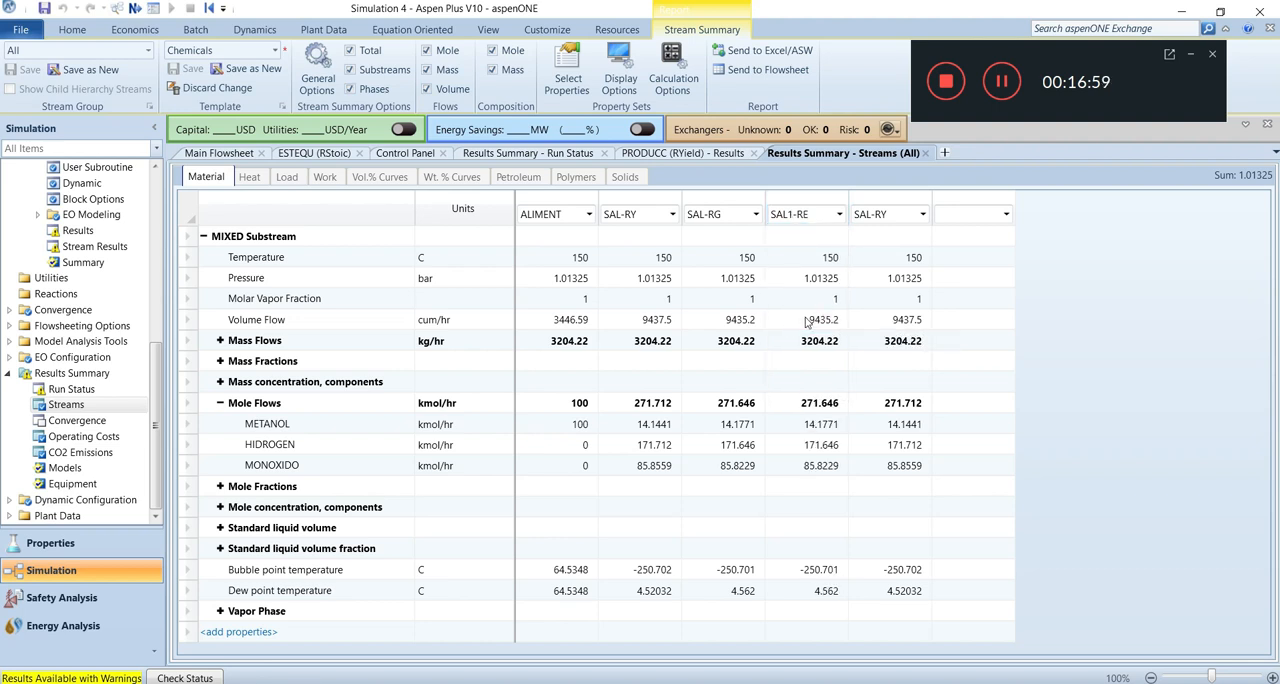
left_click(922, 214)
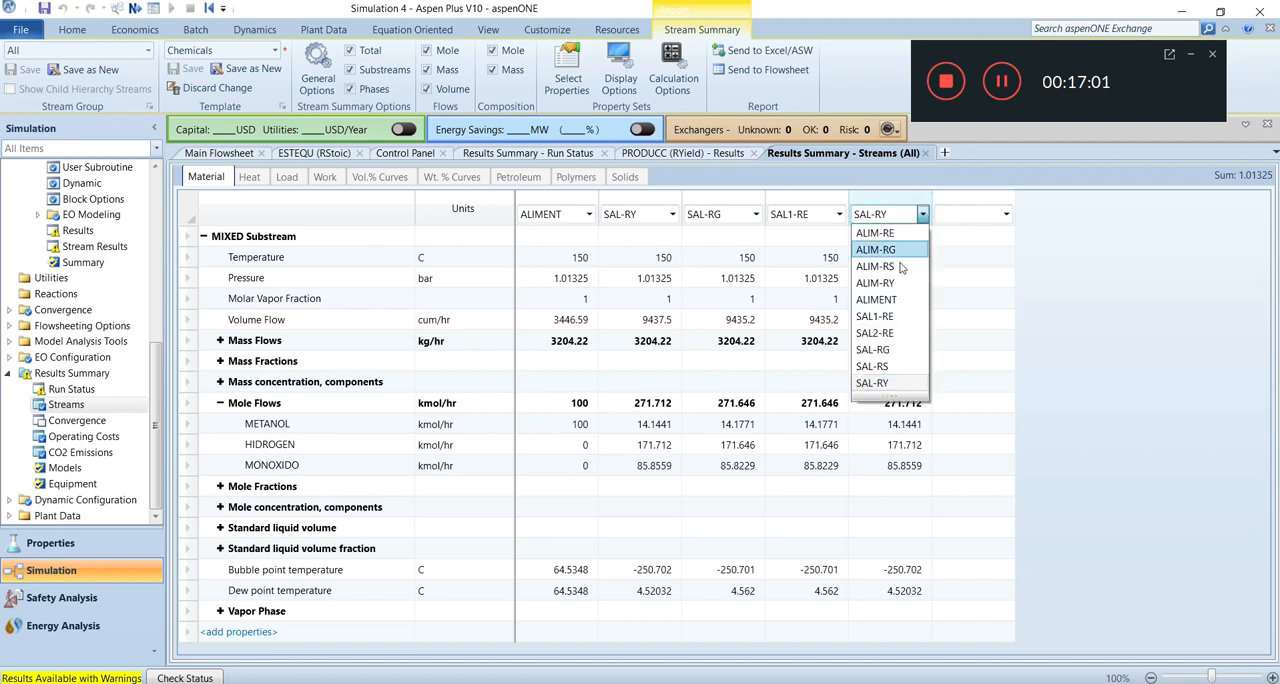
left_click(882, 366)
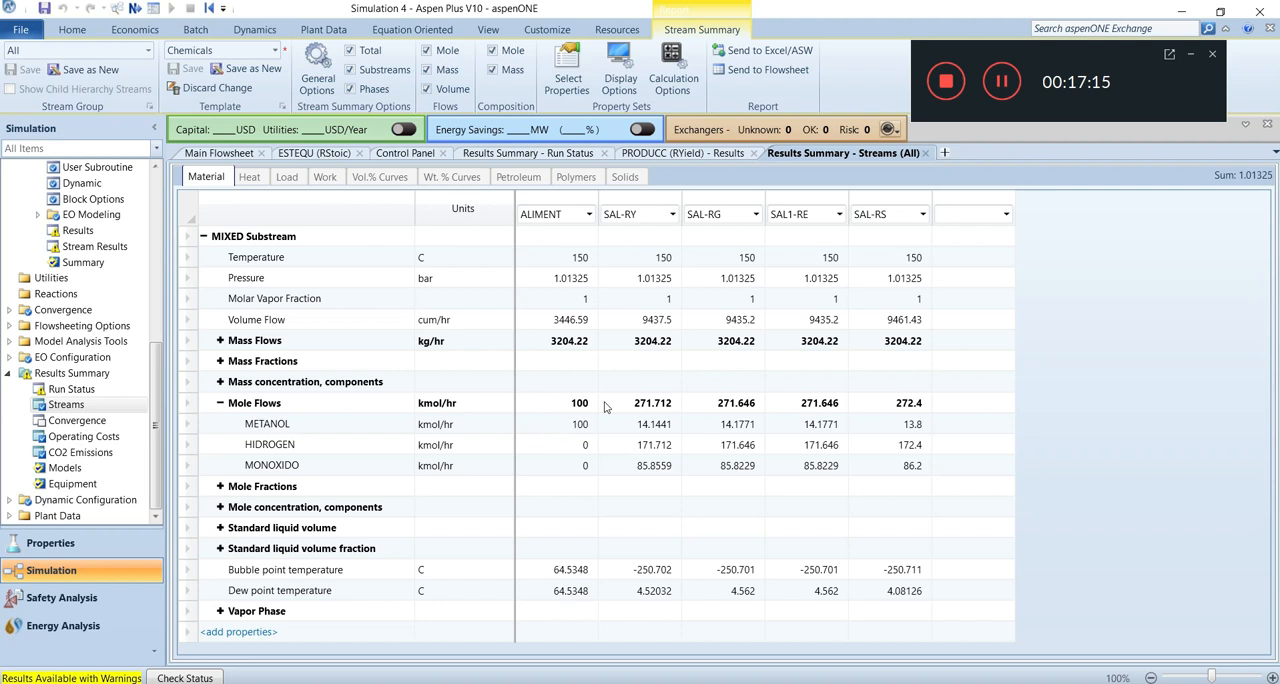
left_click(539, 401)
left_click_drag(587, 447, 901, 474)
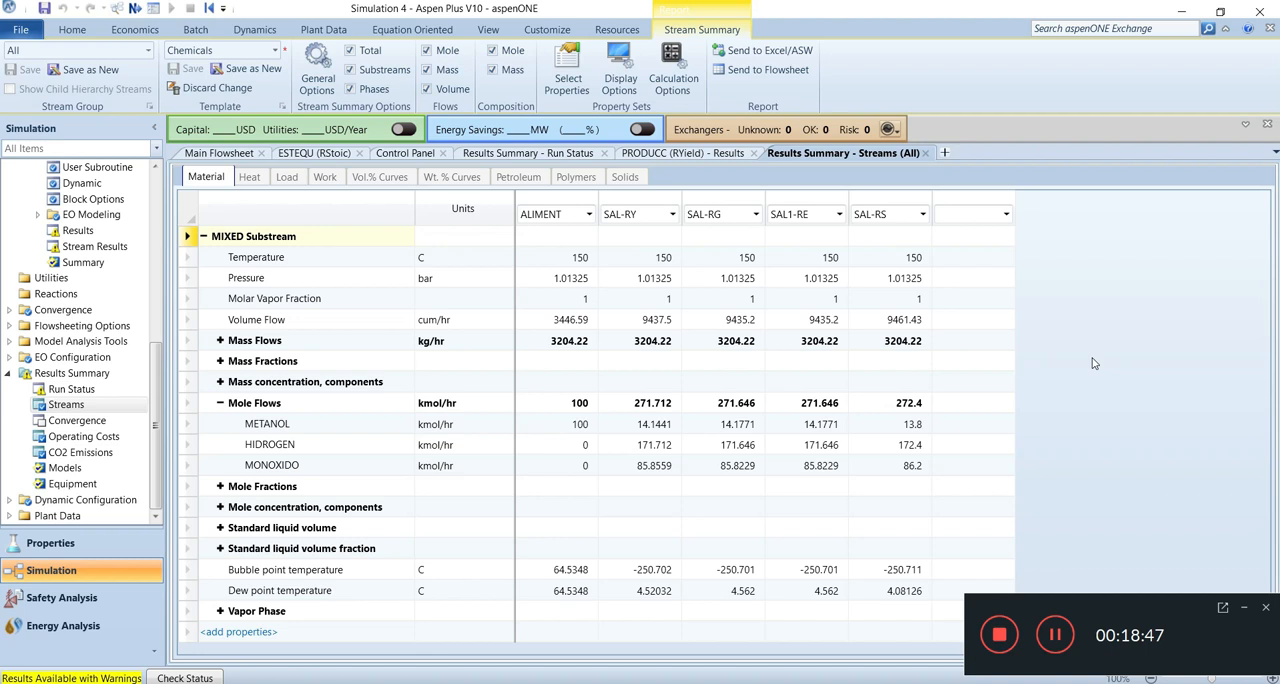
Send the stream summary table to the main flowsheet without creating a new template.
left_click(768, 72)
left_click(748, 366)
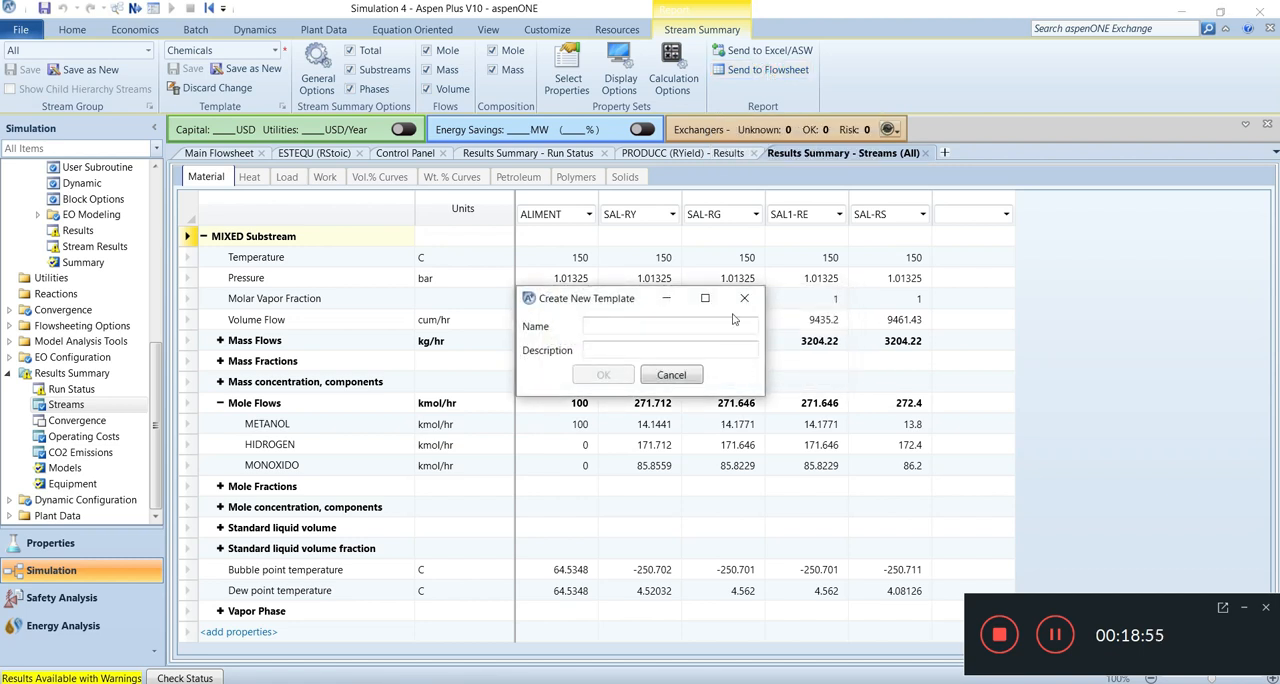
left_click(658, 376)
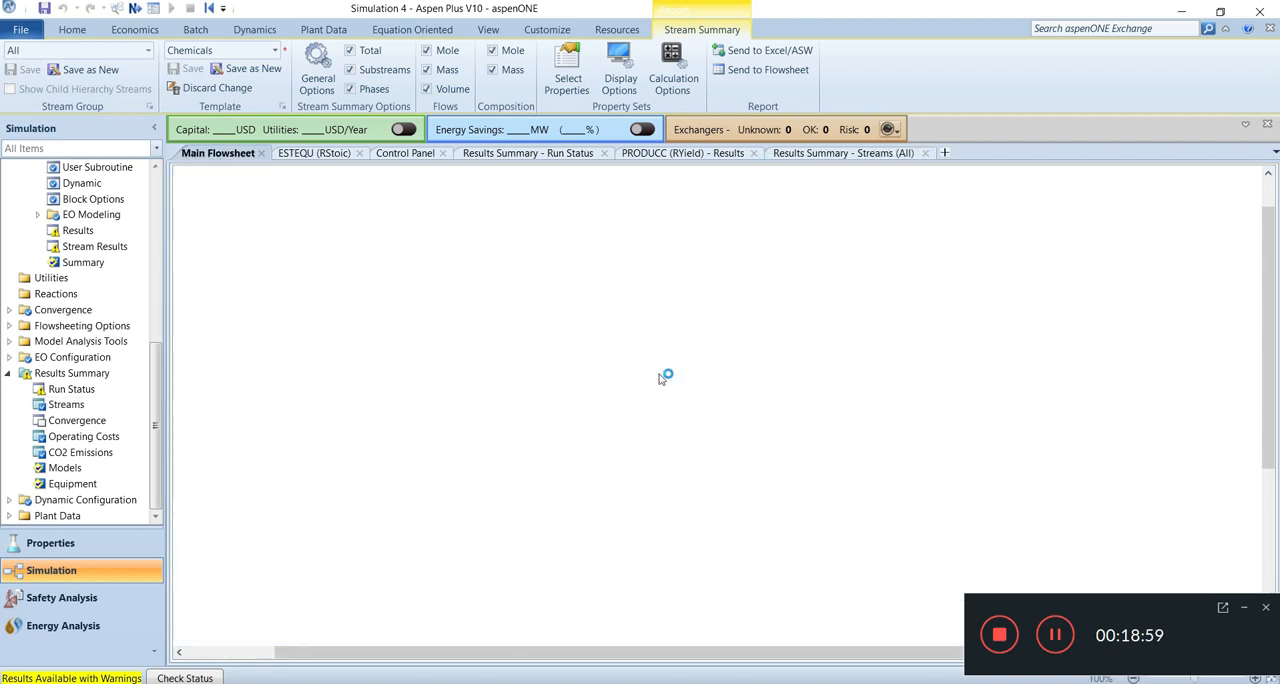
left_click_drag(689, 379, 770, 346)
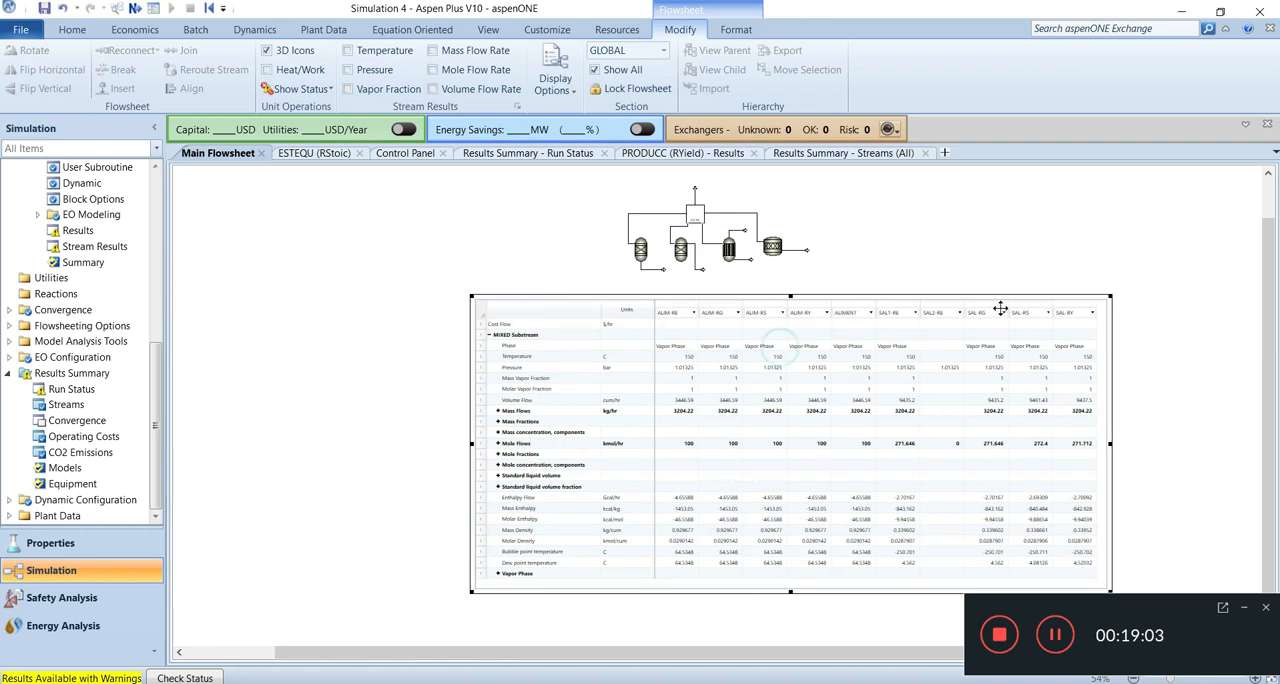
Resize the stream table and place it to the right of the reactor flowsheet, fitting everything in view.
left_click_drag(1112, 296, 916, 384)
left_click_drag(815, 413, 983, 215)
left_click_drag(1163, 609, 1091, 35)
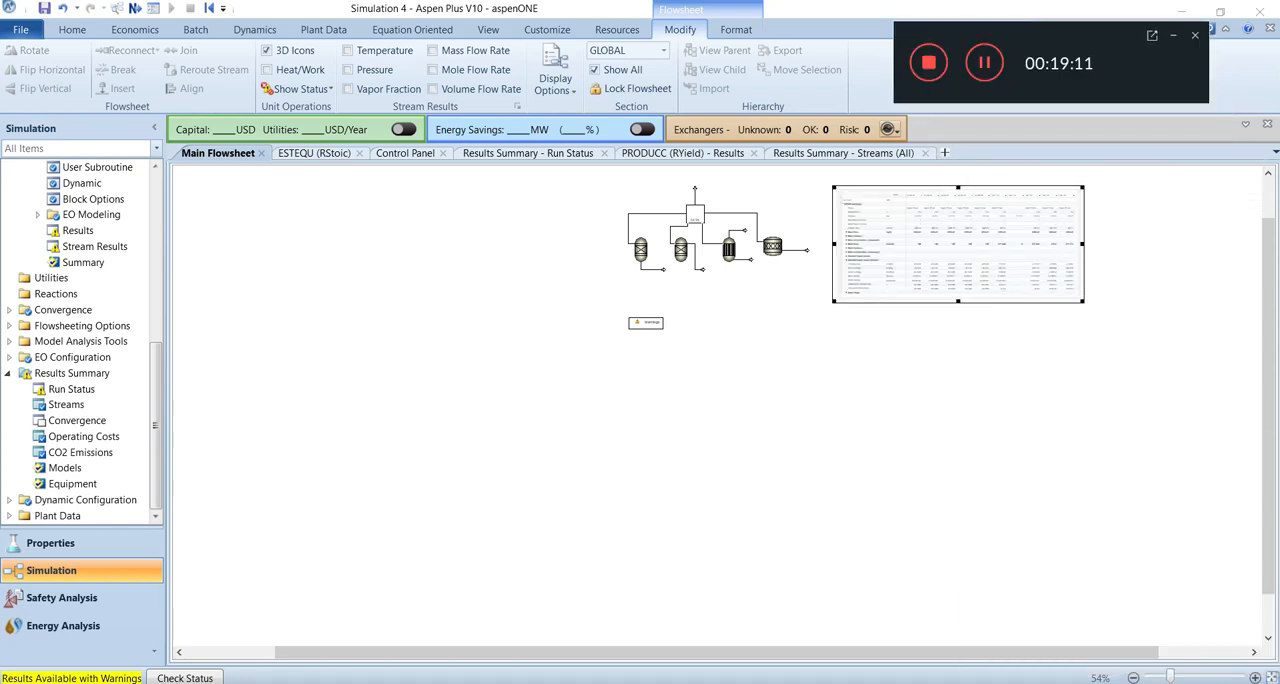
left_click(1271, 679)
left_click_drag(825, 276, 799, 258)
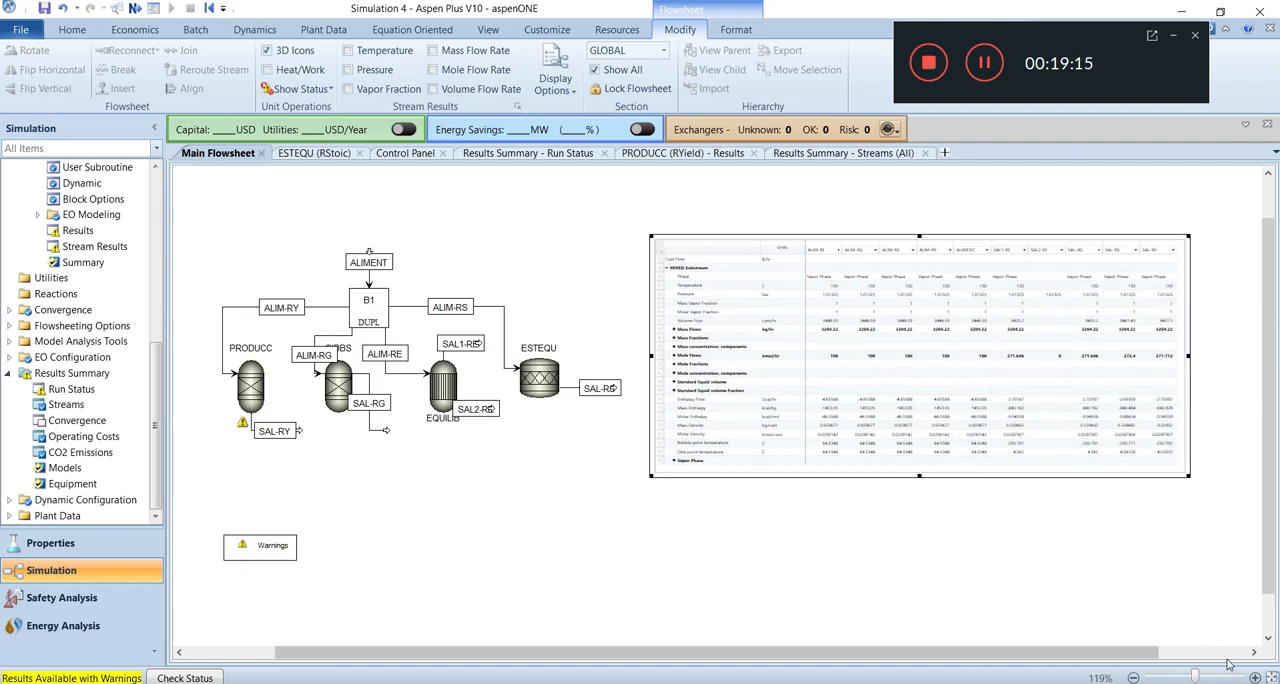
left_click_drag(1190, 477, 1220, 490)
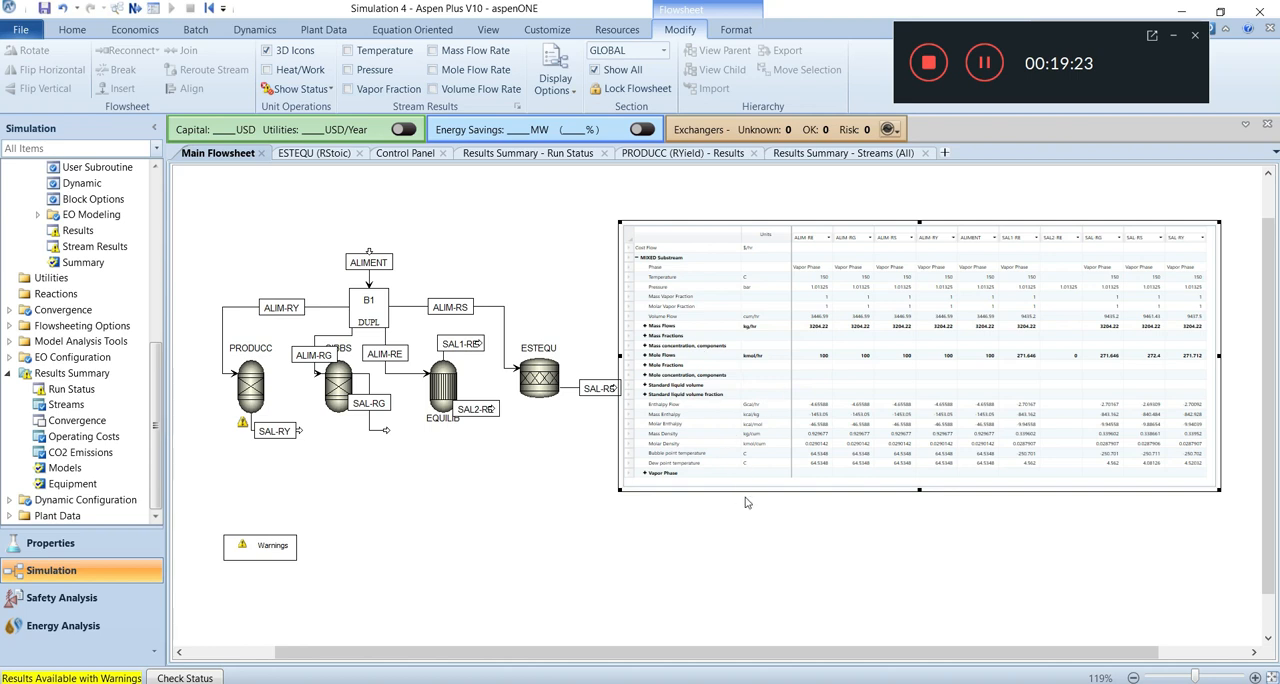
left_click_drag(815, 397, 831, 403)
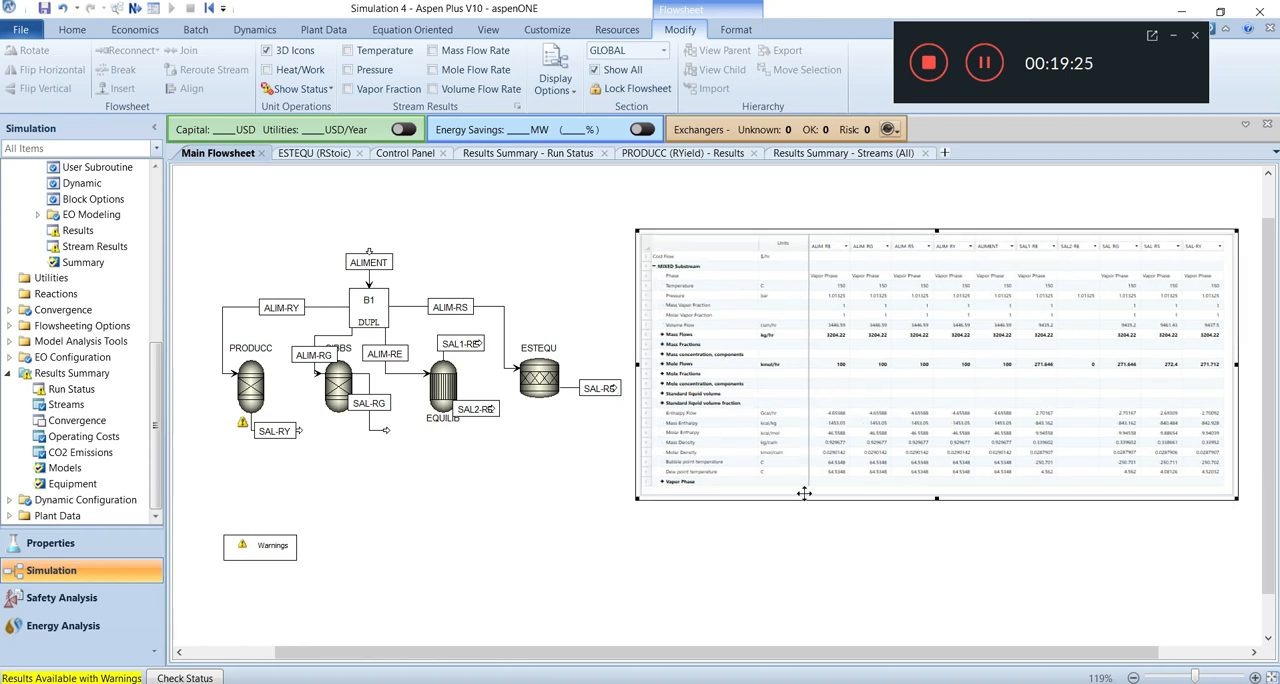
left_click(744, 539)
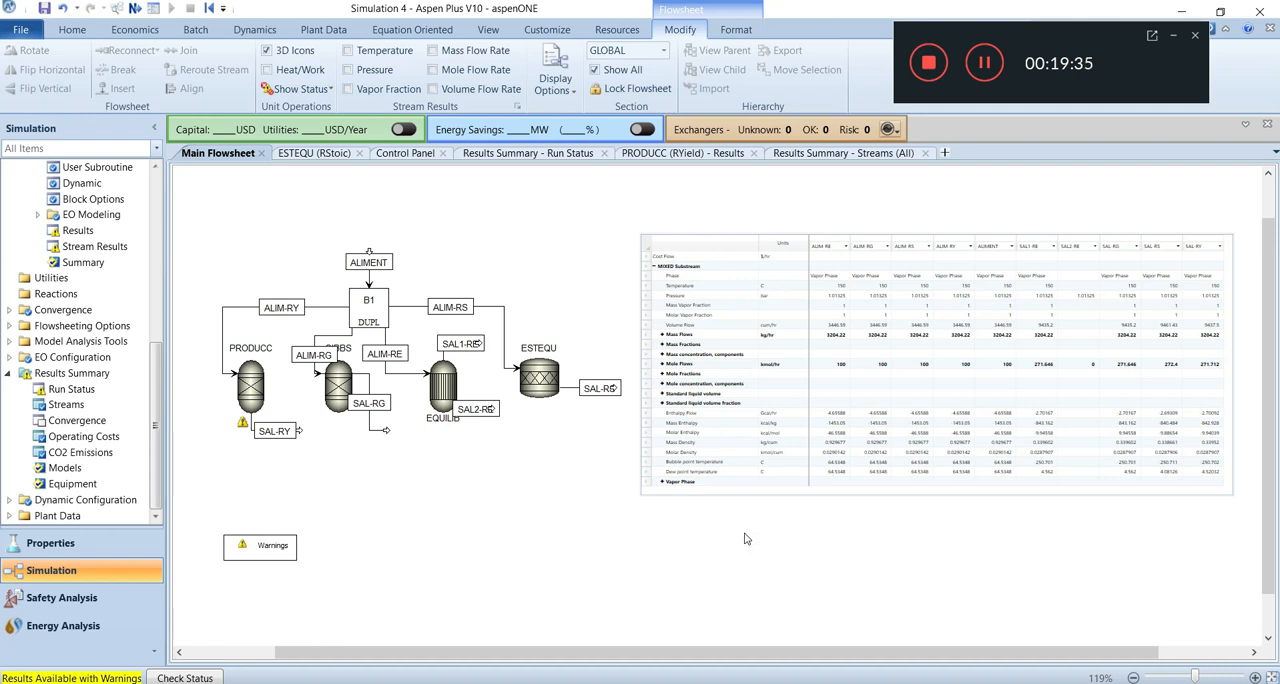
Reopen the stream results from the flowsheet's stream table and send the stream summary to Excel/ASW.
left_click(878, 336)
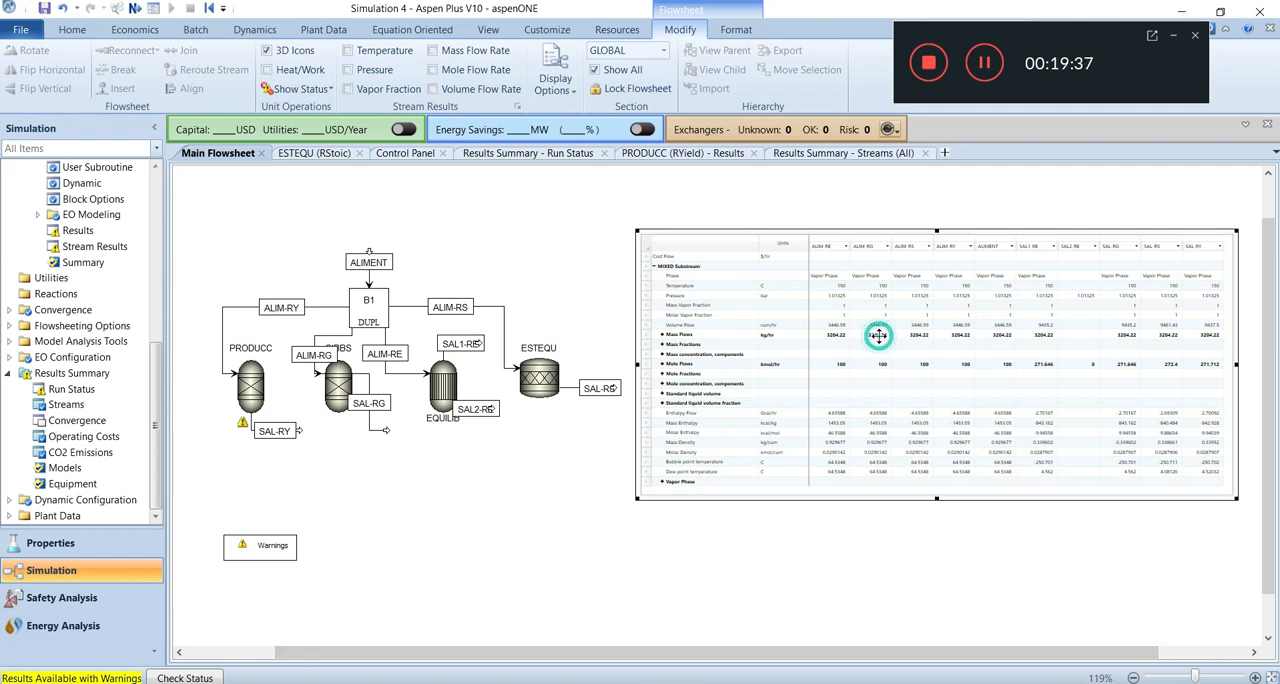
left_click(575, 439)
left_click(735, 357)
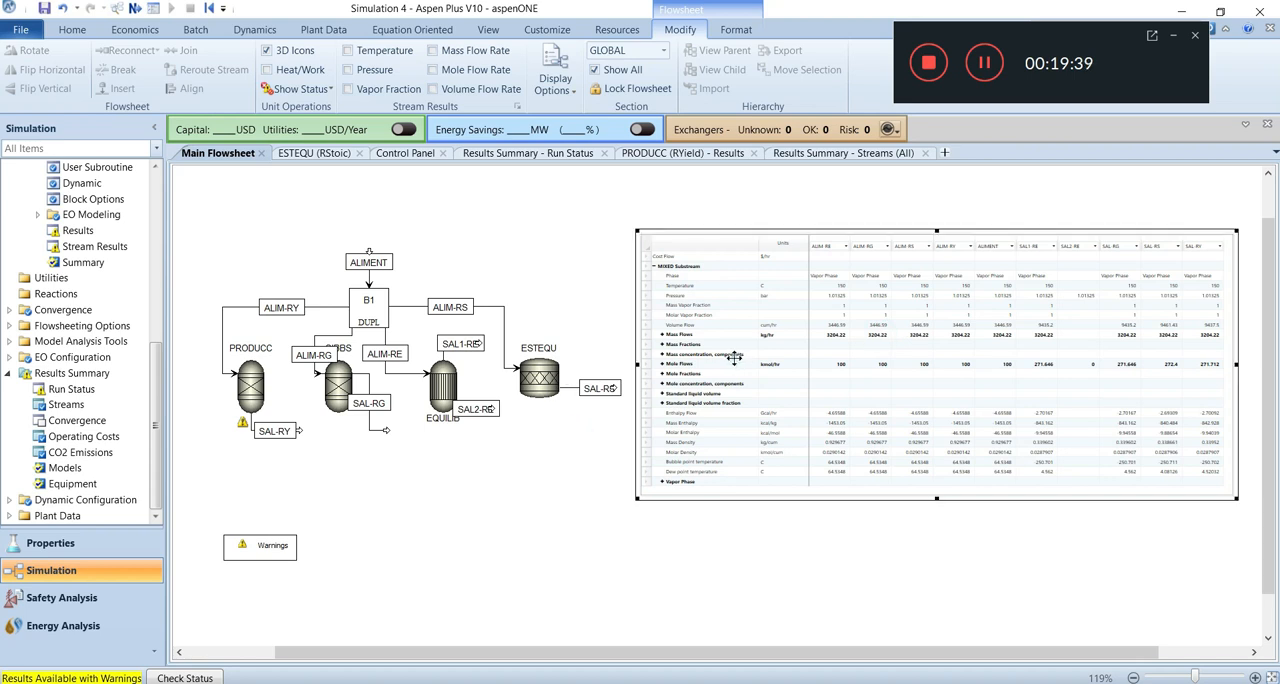
double_click(735, 357)
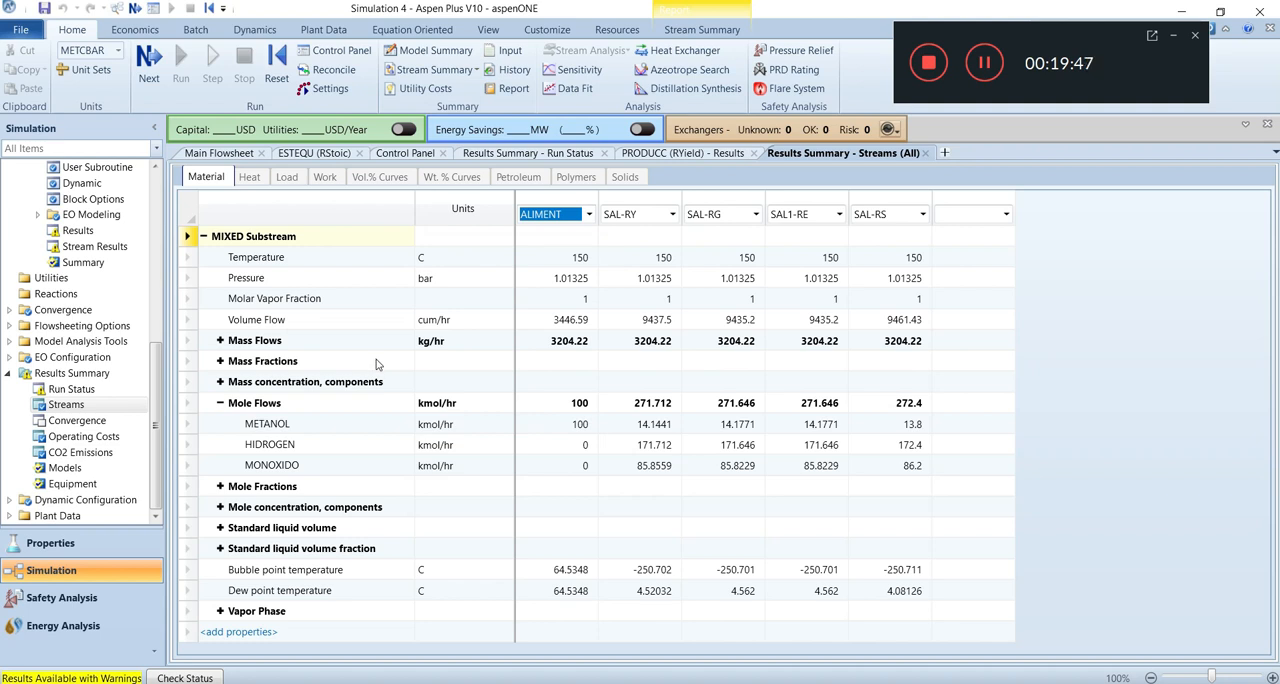
left_click(684, 29)
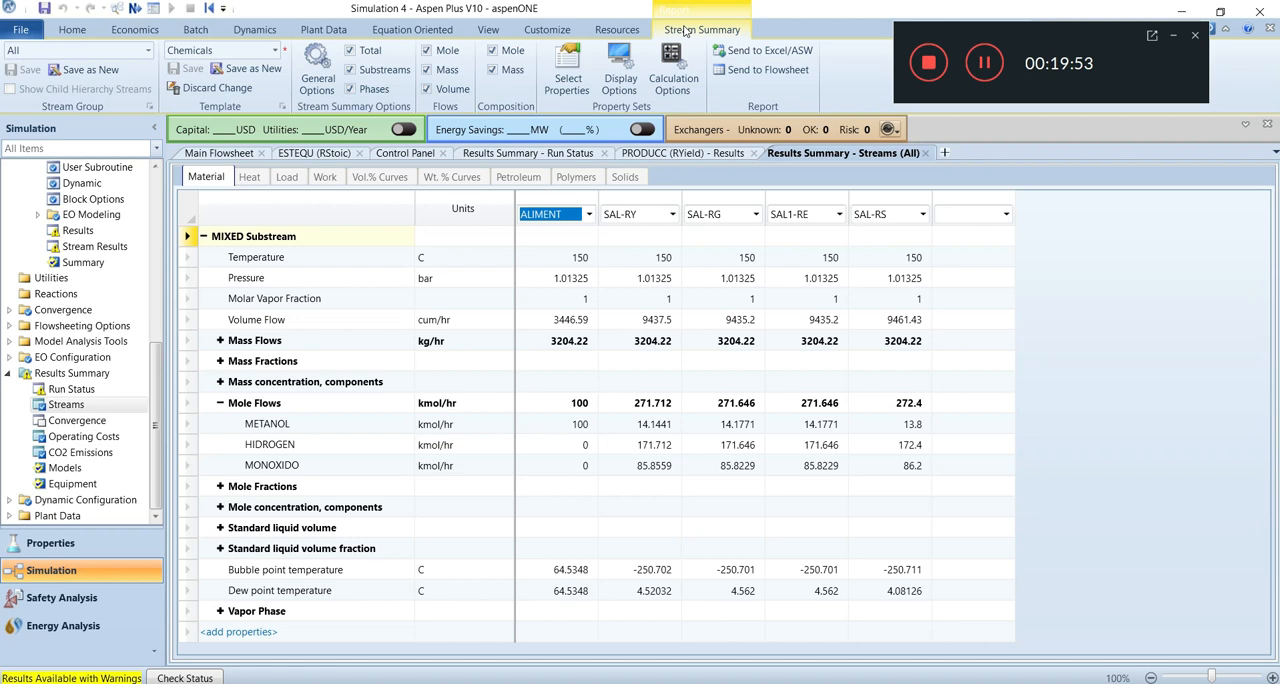
left_click(746, 55)
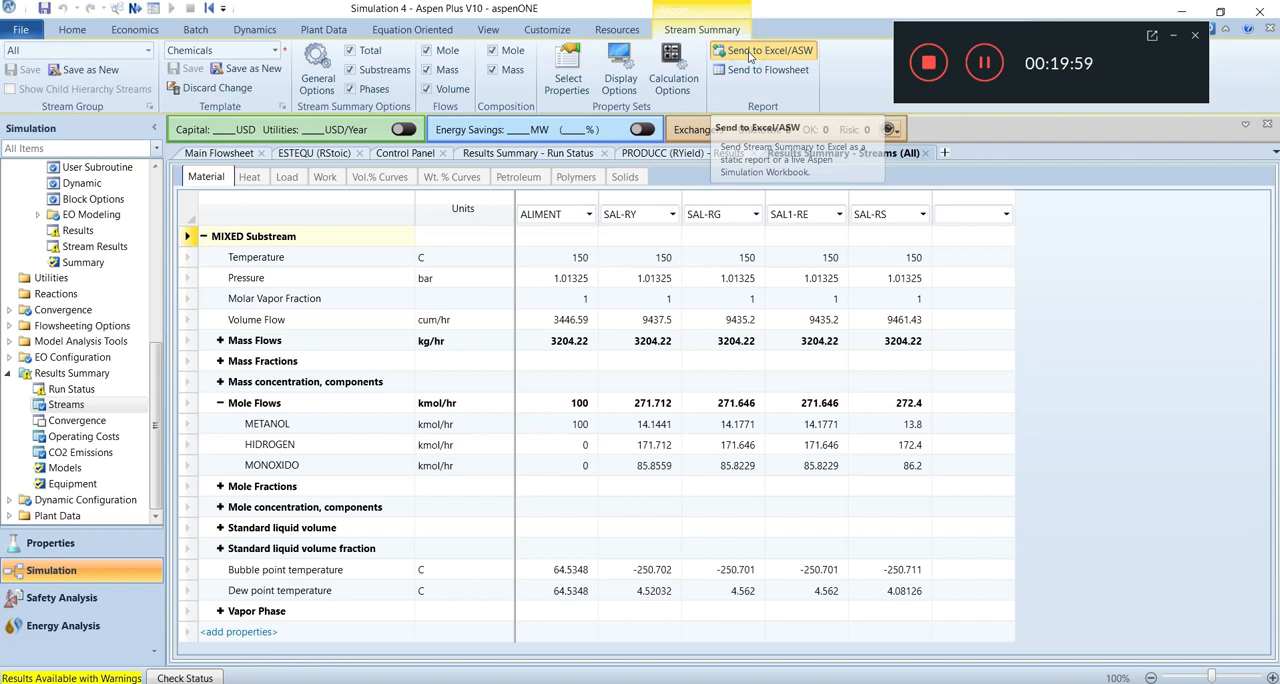